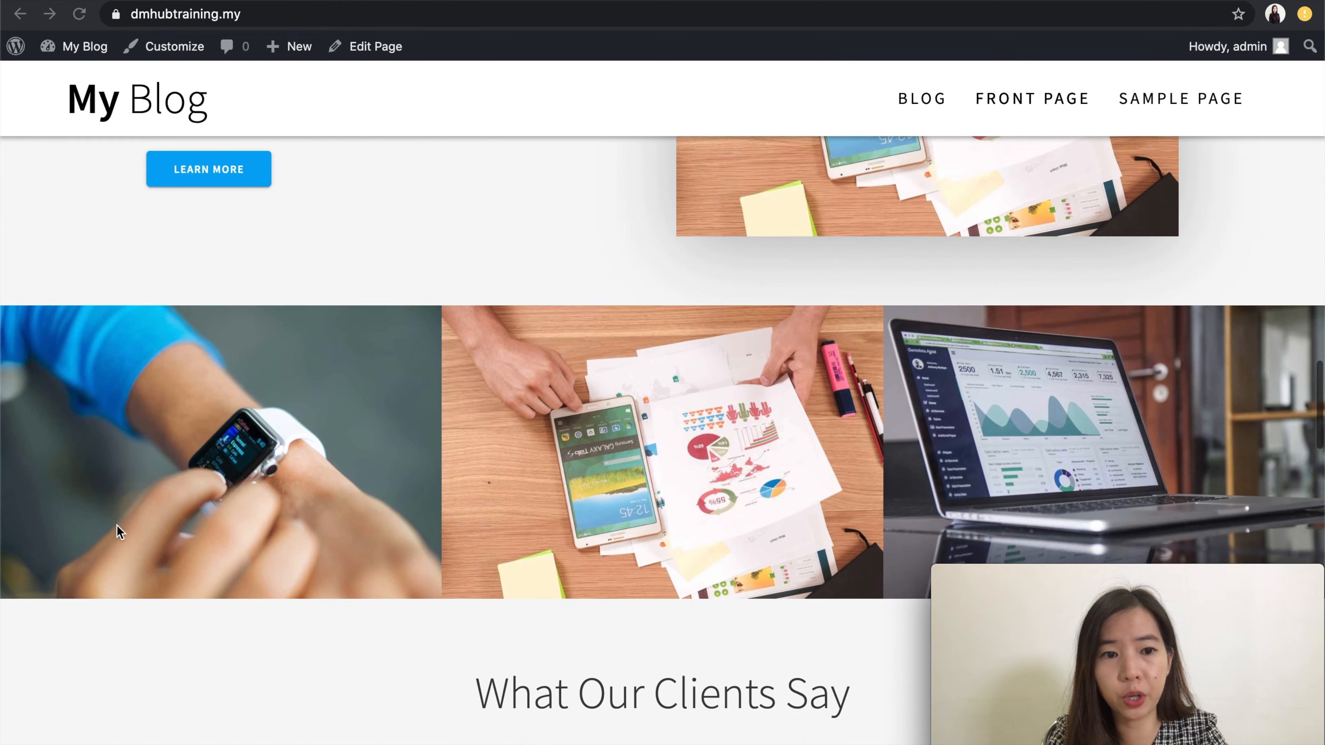
Step: Look through the blog's front page, from the image gallery down to the Say Hello contact section
{"action": "scroll", "coordinate": [117, 525], "scroll_direction": "down", "scroll_amount": 20}
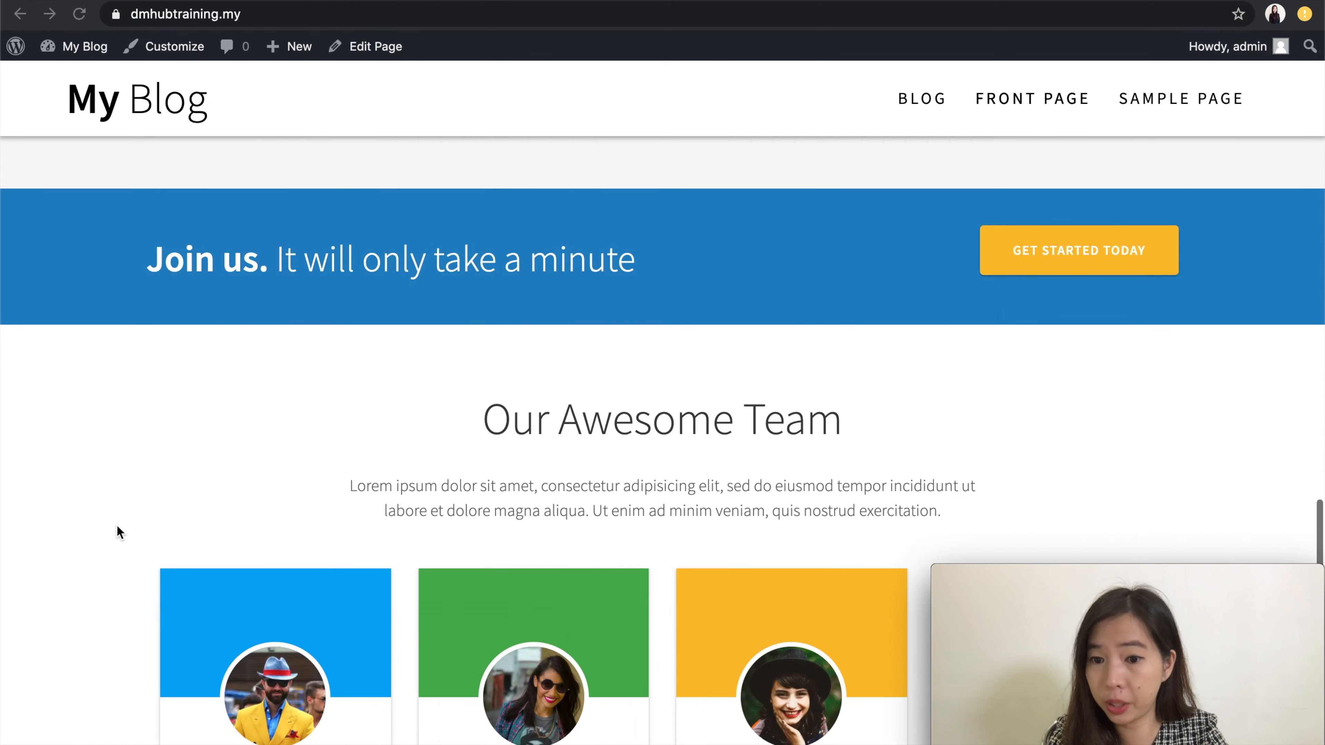
{"action": "scroll", "coordinate": [117, 525], "scroll_direction": "down", "scroll_amount": 10}
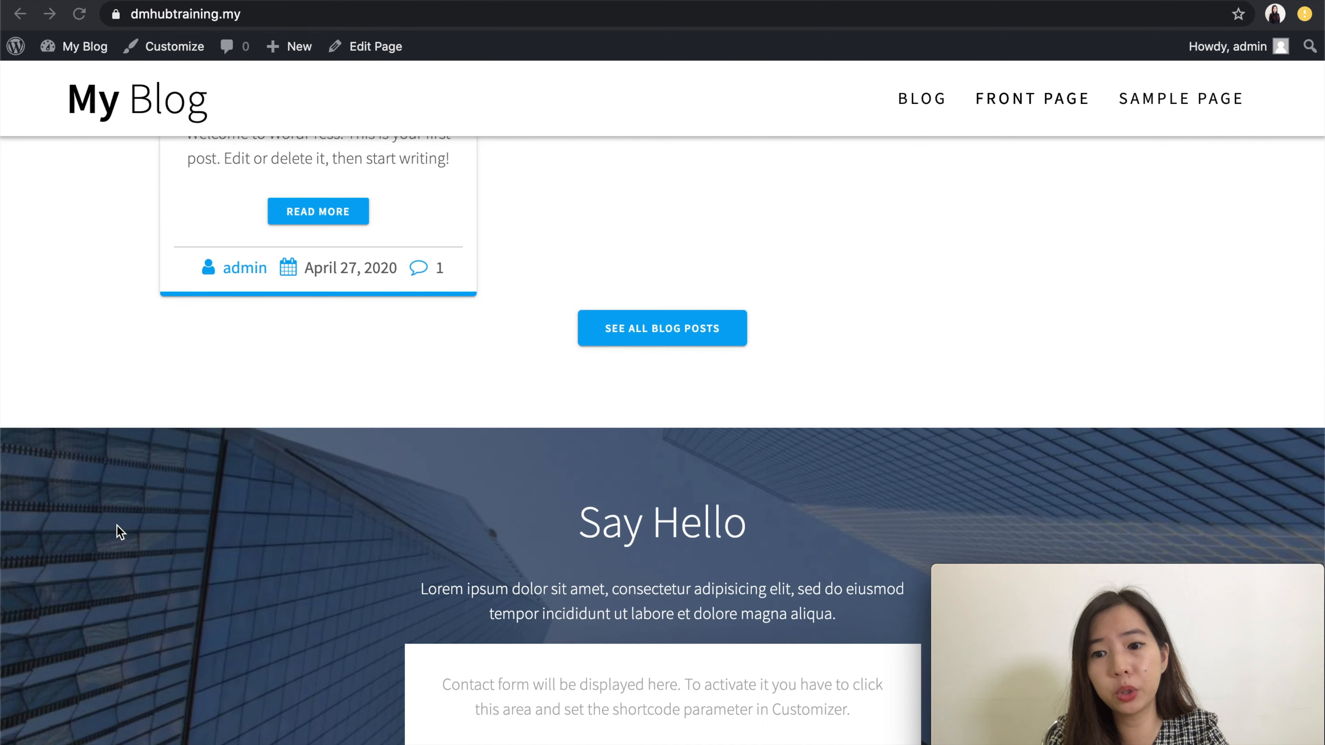
{"action": "scroll", "coordinate": [117, 526], "scroll_direction": "up", "scroll_amount": 10}
{"action": "scroll", "coordinate": [117, 525], "scroll_direction": "up", "scroll_amount": 20}
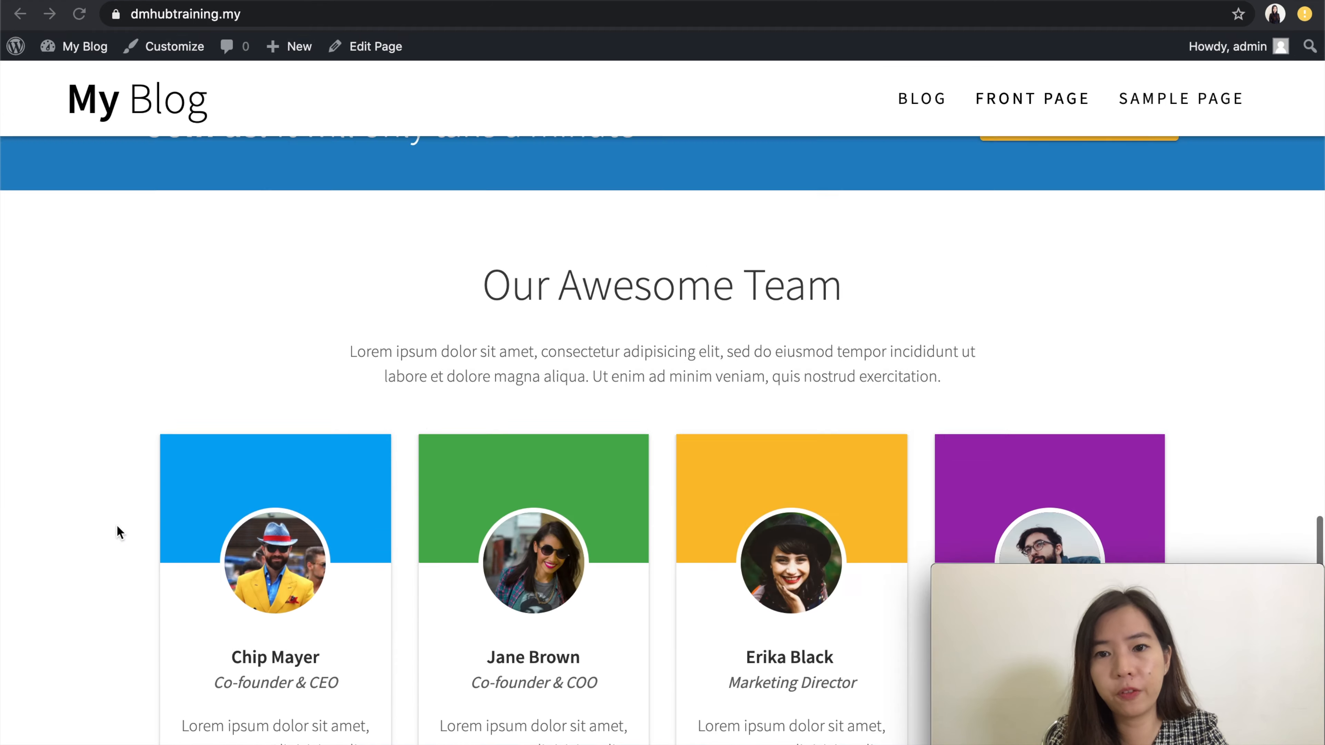
{"action": "scroll", "coordinate": [117, 525], "scroll_direction": "up", "scroll_amount": 20}
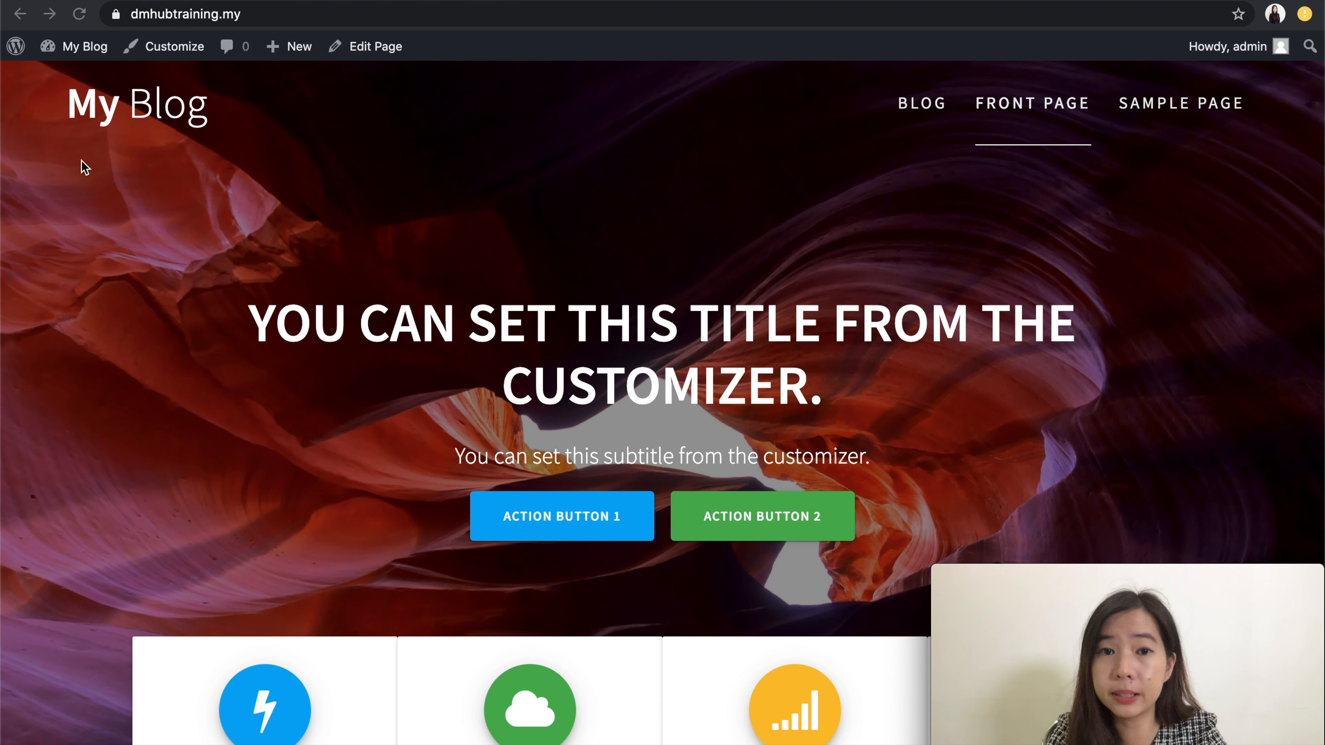
Step: Switch to cPanel and open the WordPress script page from the Softaculous Apps Installer
{"action": "left_click", "coordinate": [154, 1]}
{"action": "scroll", "coordinate": [225, 300], "scroll_direction": "up", "scroll_amount": 2}
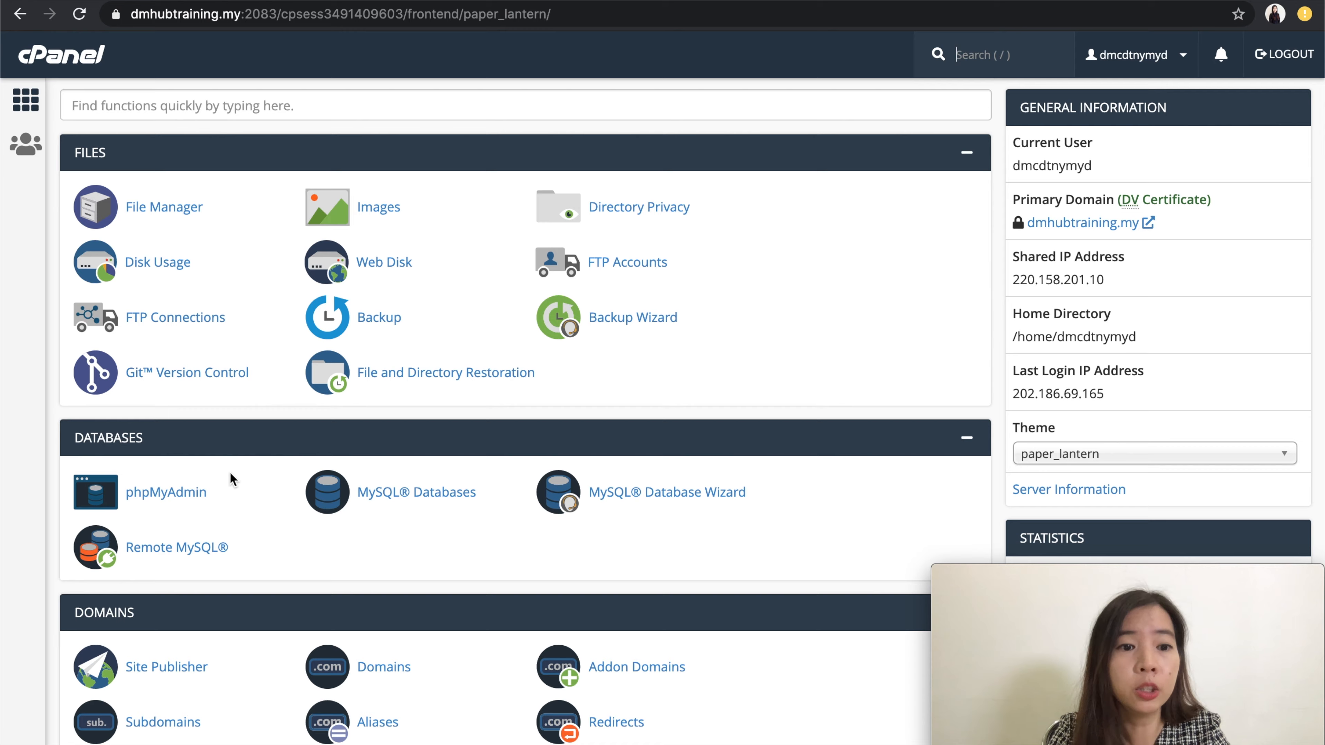
{"action": "scroll", "coordinate": [230, 473], "scroll_direction": "down", "scroll_amount": 20}
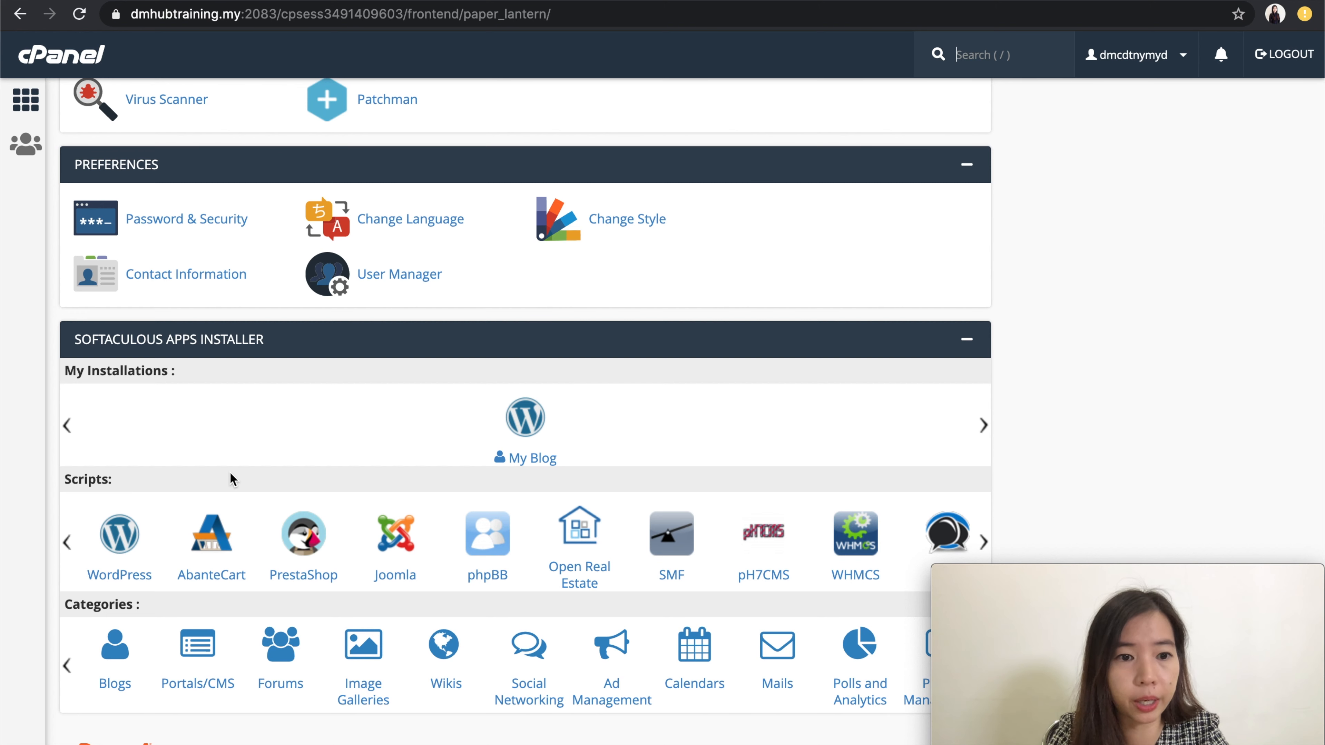
{"action": "left_click", "coordinate": [123, 525]}
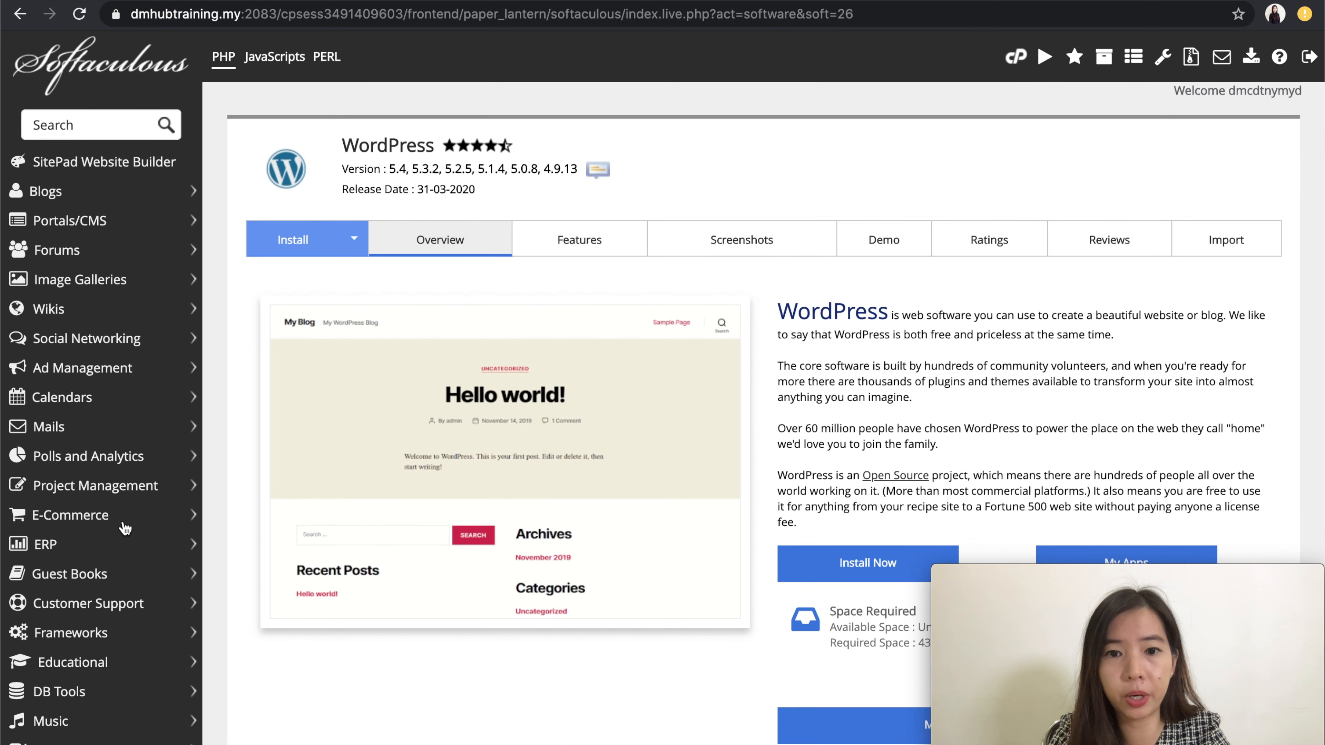
Step: Check the URL of the existing WordPress site under Current Installations
{"action": "scroll", "coordinate": [672, 493], "scroll_direction": "down", "scroll_amount": 6}
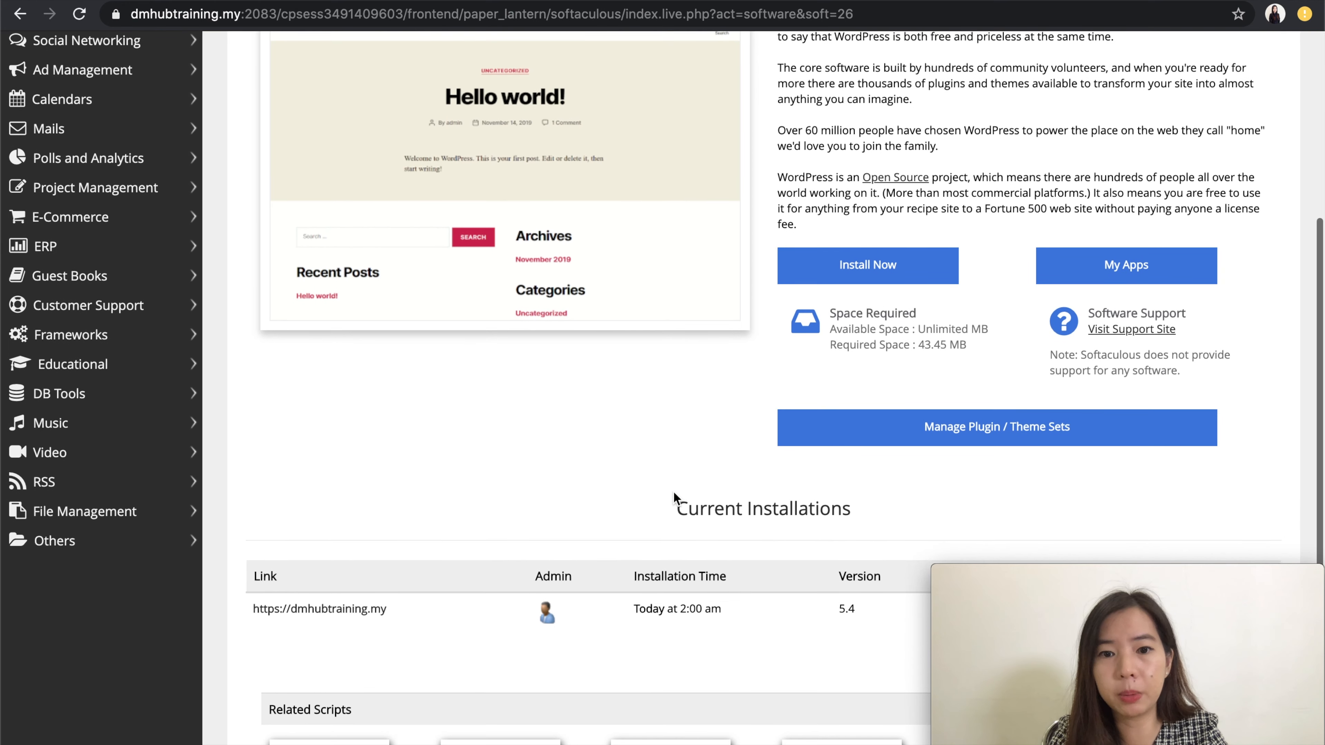
{"action": "scroll", "coordinate": [674, 493], "scroll_direction": "down", "scroll_amount": 2}
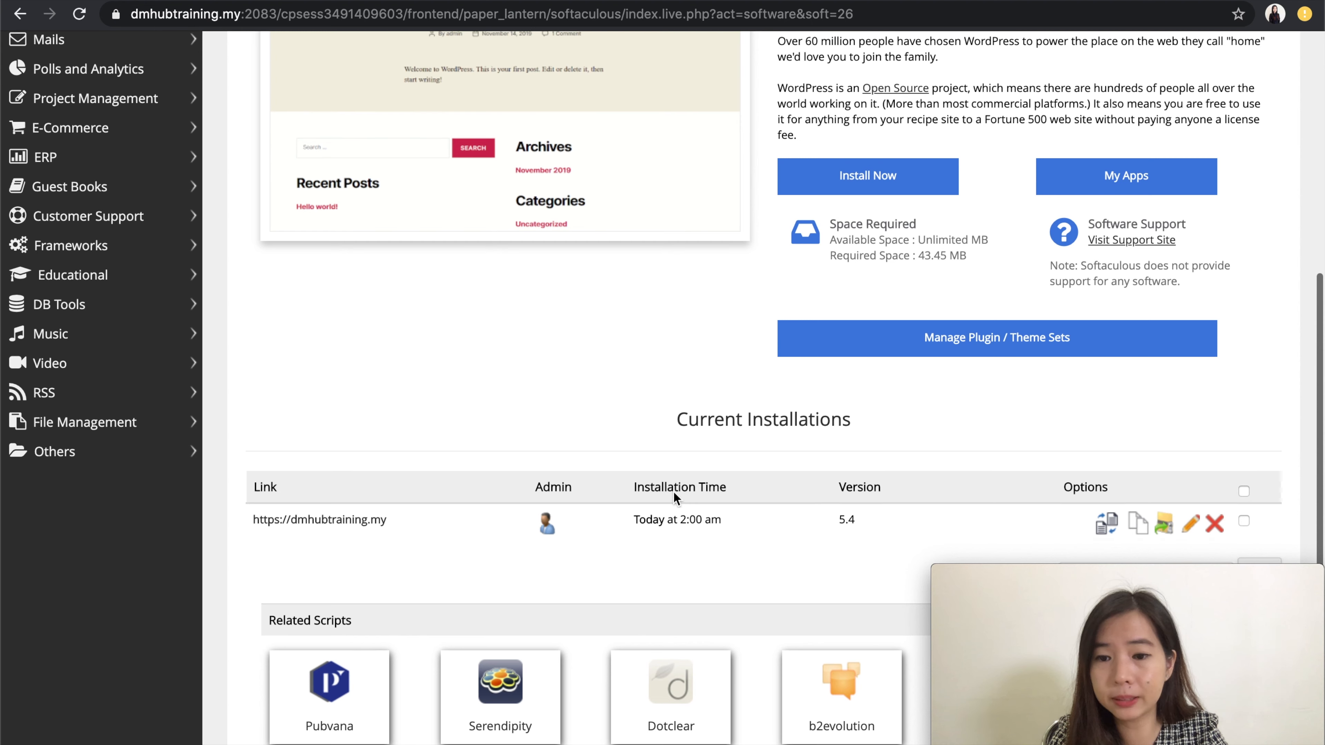
{"action": "scroll", "coordinate": [673, 491], "scroll_direction": "down", "scroll_amount": 1}
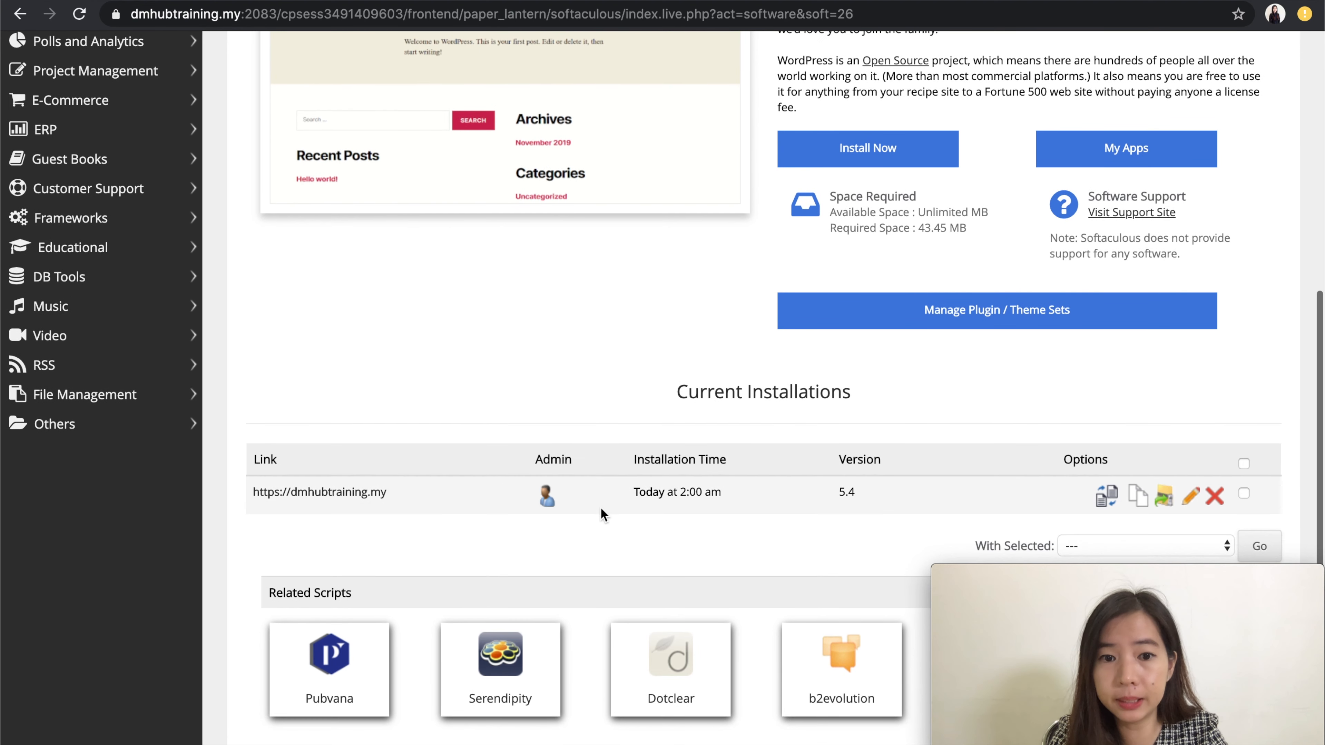
{"action": "left_click_drag", "start_coordinate": [404, 496], "coordinate": [290, 494]}
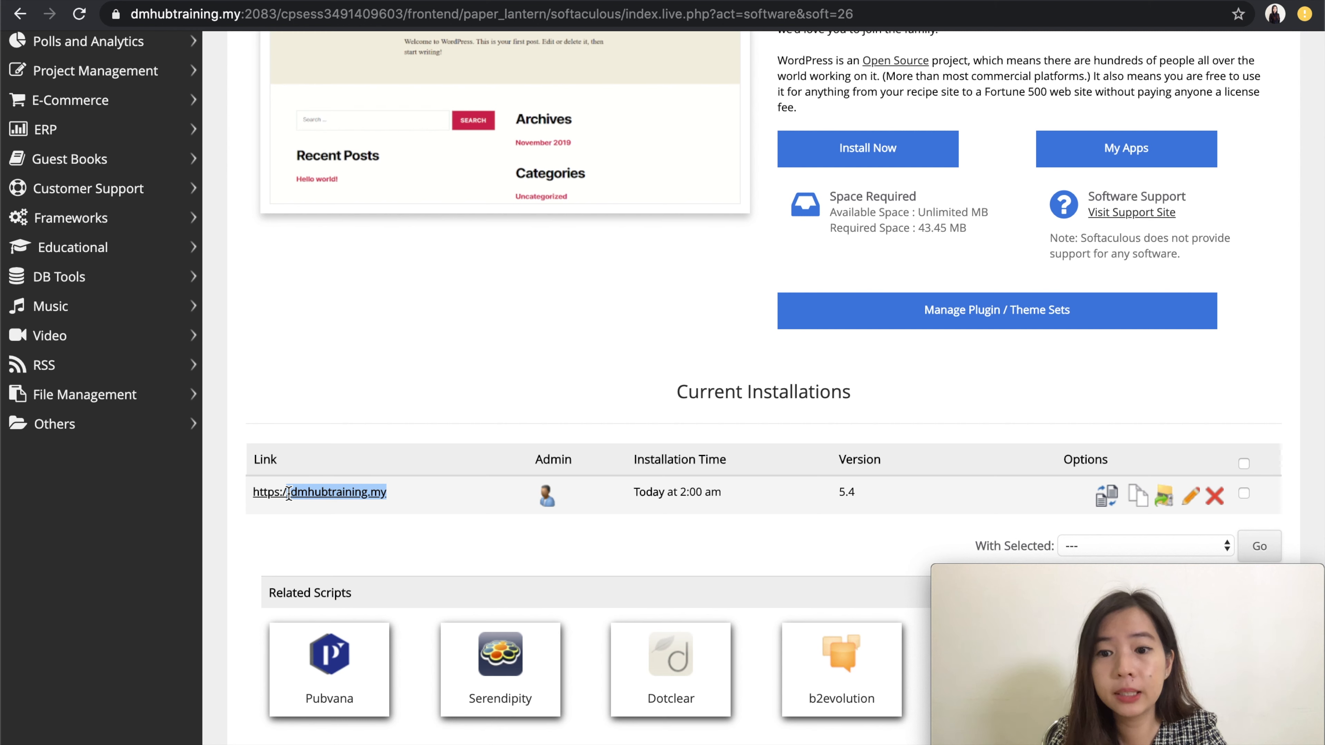
{"action": "left_click_drag", "start_coordinate": [288, 494], "coordinate": [265, 491]}
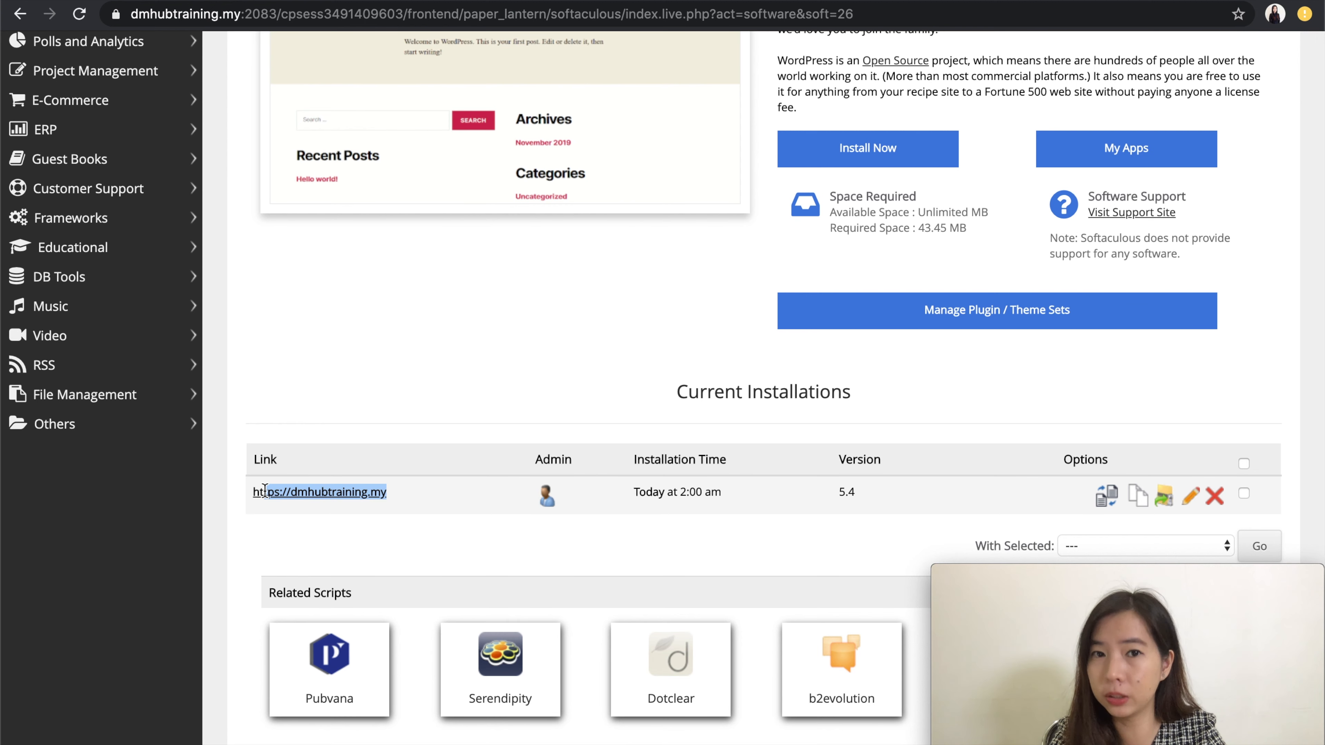
{"action": "scroll", "coordinate": [535, 385], "scroll_direction": "up", "scroll_amount": 5}
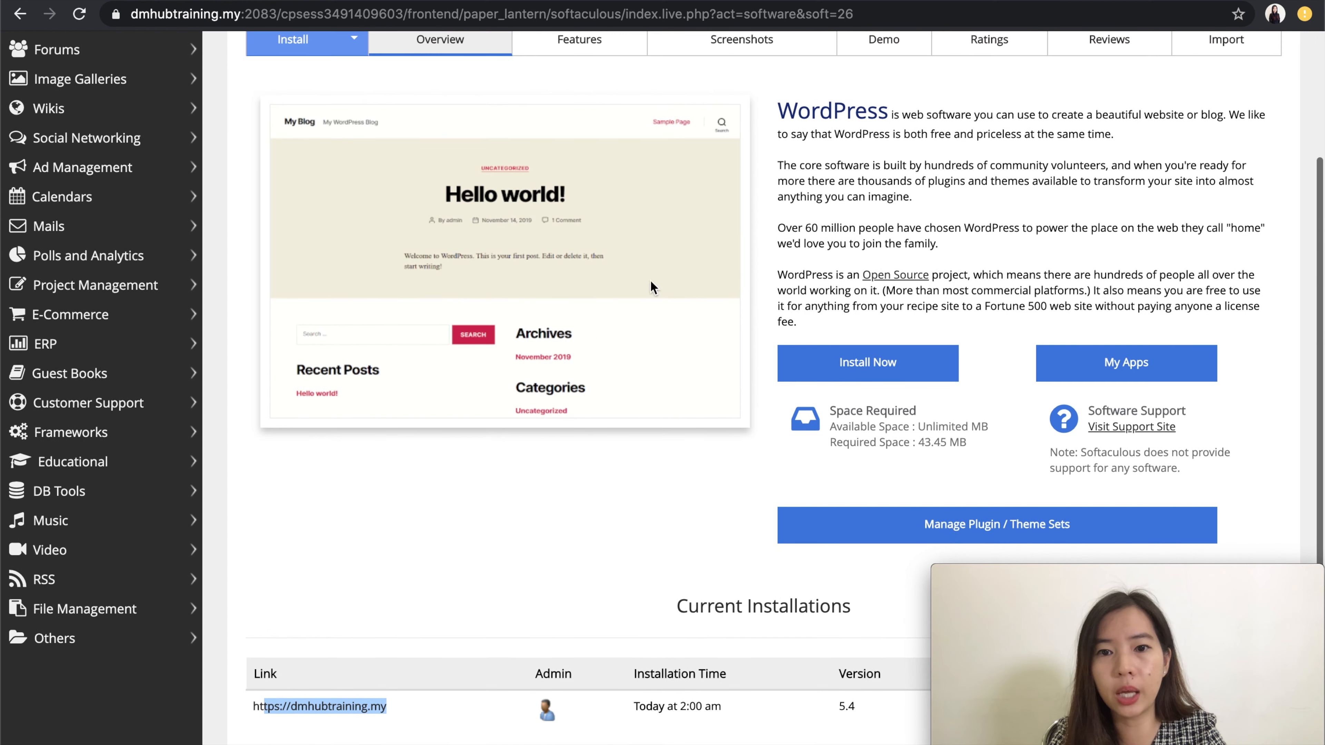
{"action": "left_click", "coordinate": [844, 368]}
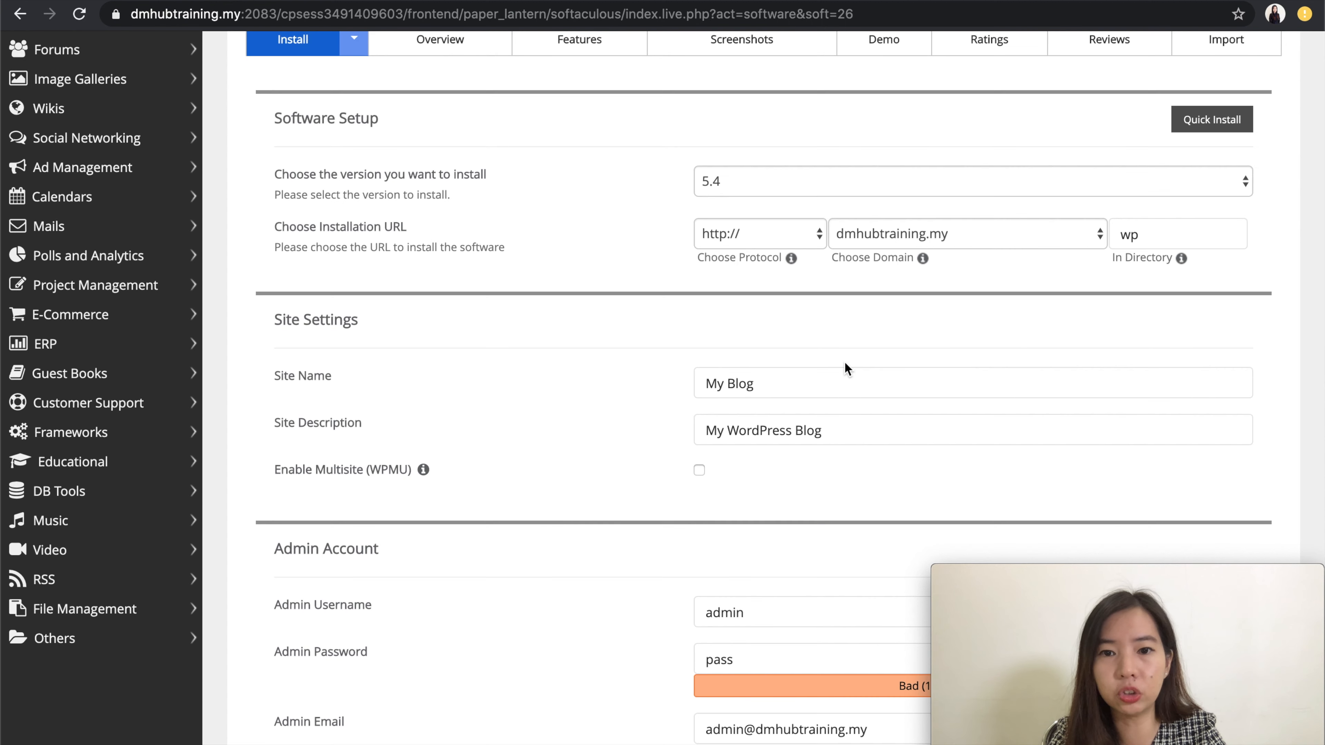
{"action": "scroll", "coordinate": [845, 362], "scroll_direction": "up", "scroll_amount": 1}
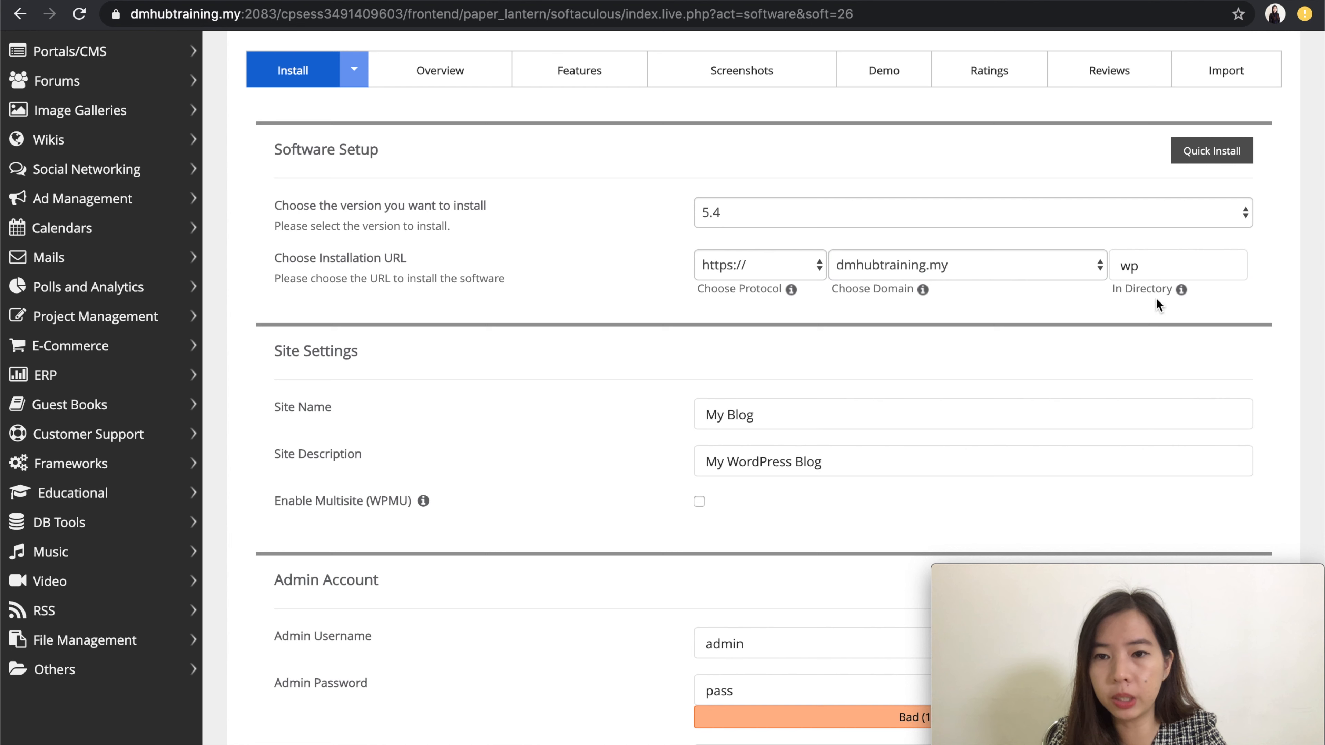
{"action": "triple_click", "coordinate": [1115, 289]}
{"action": "mouse_move", "coordinate": [1178, 291]}
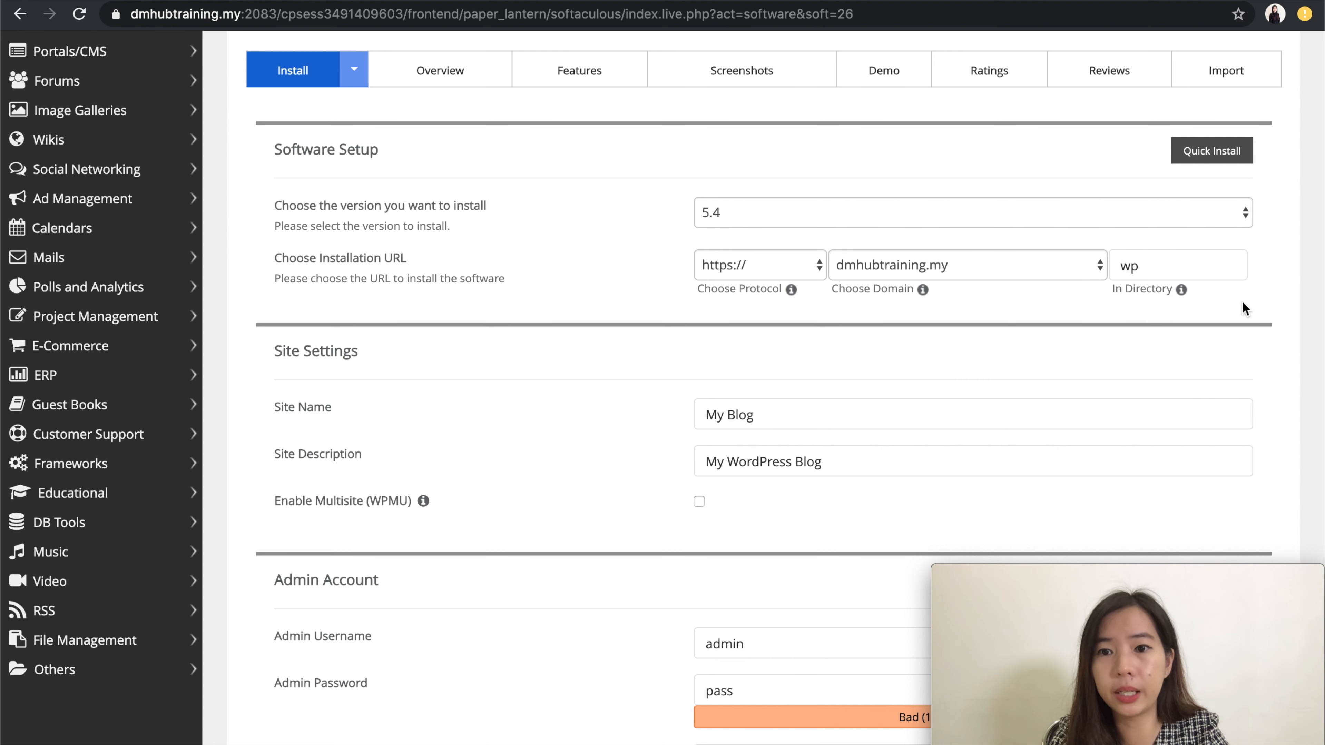
Step: Clear the installation directory and enter wp in it again
{"action": "left_click", "coordinate": [1193, 265]}
{"action": "key", "text": "BackSpace"}
{"action": "key", "text": "BackSpace"}
{"action": "type", "text": "wp"}
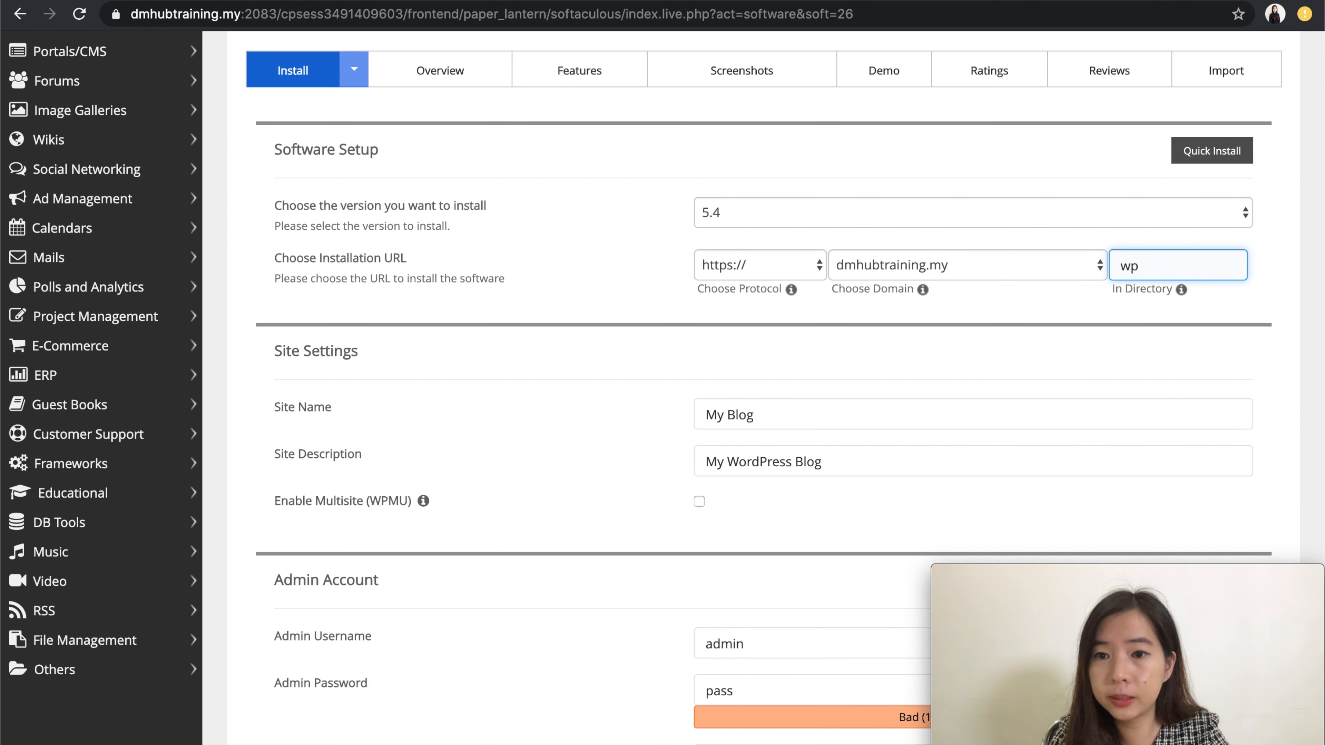
{"action": "key", "text": "BackSpace"}
{"action": "key", "text": "BackSpace"}
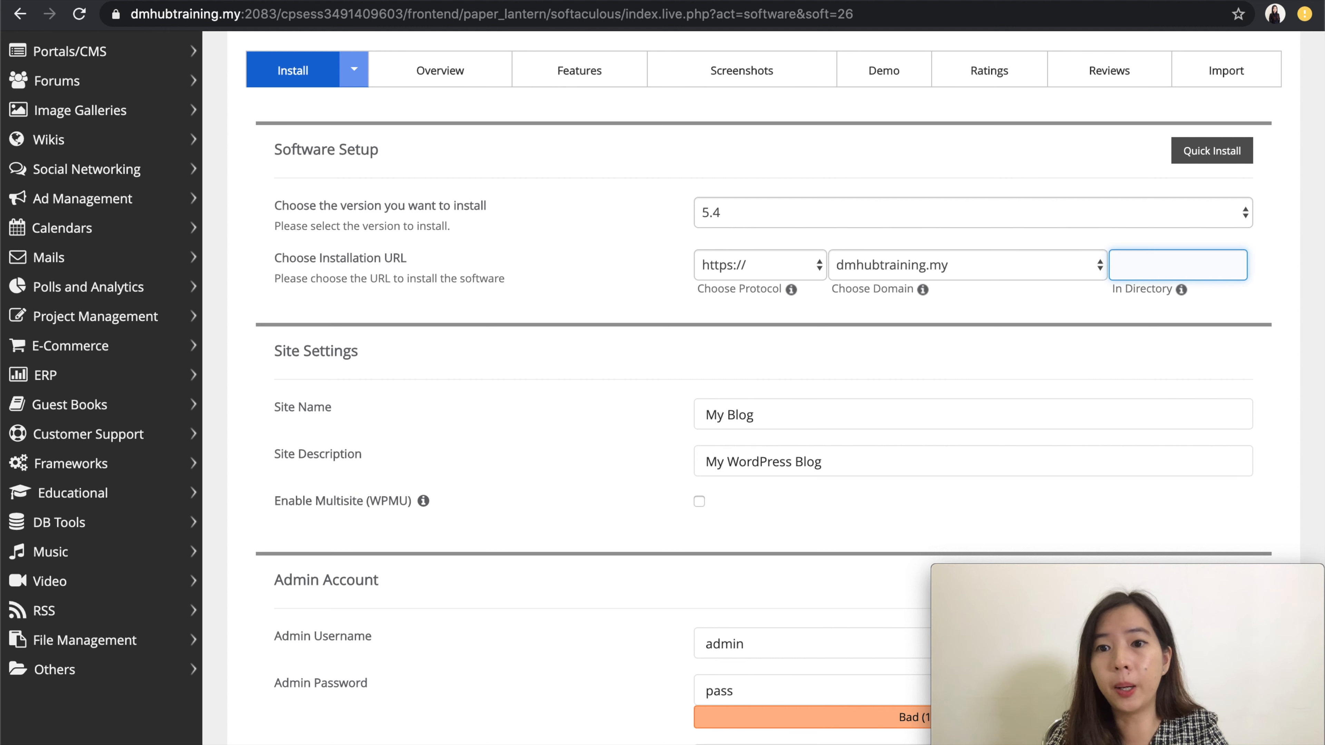
{"action": "type", "text": "wp"}
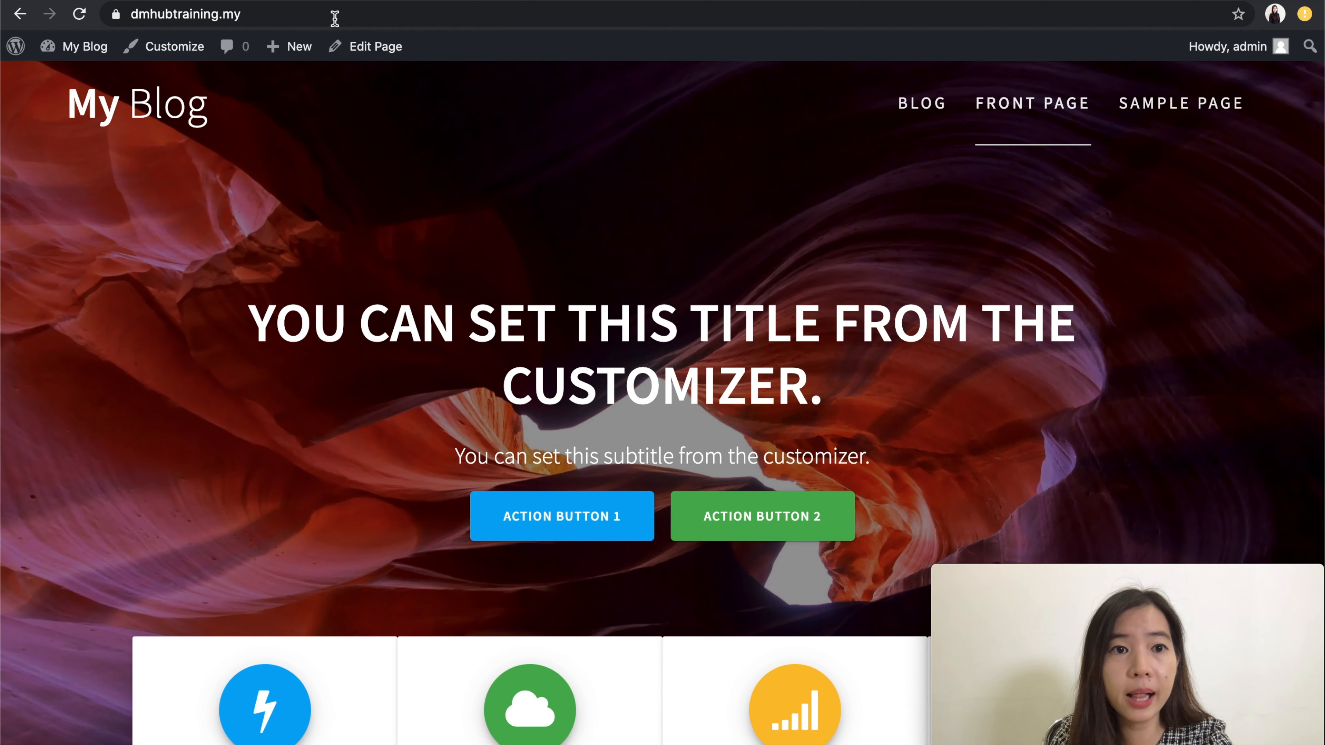
Step: Switch to the blog's front page and append /wp to its web address without loading it
{"action": "left_click", "coordinate": [332, 13]}
{"action": "left_click", "coordinate": [331, 16]}
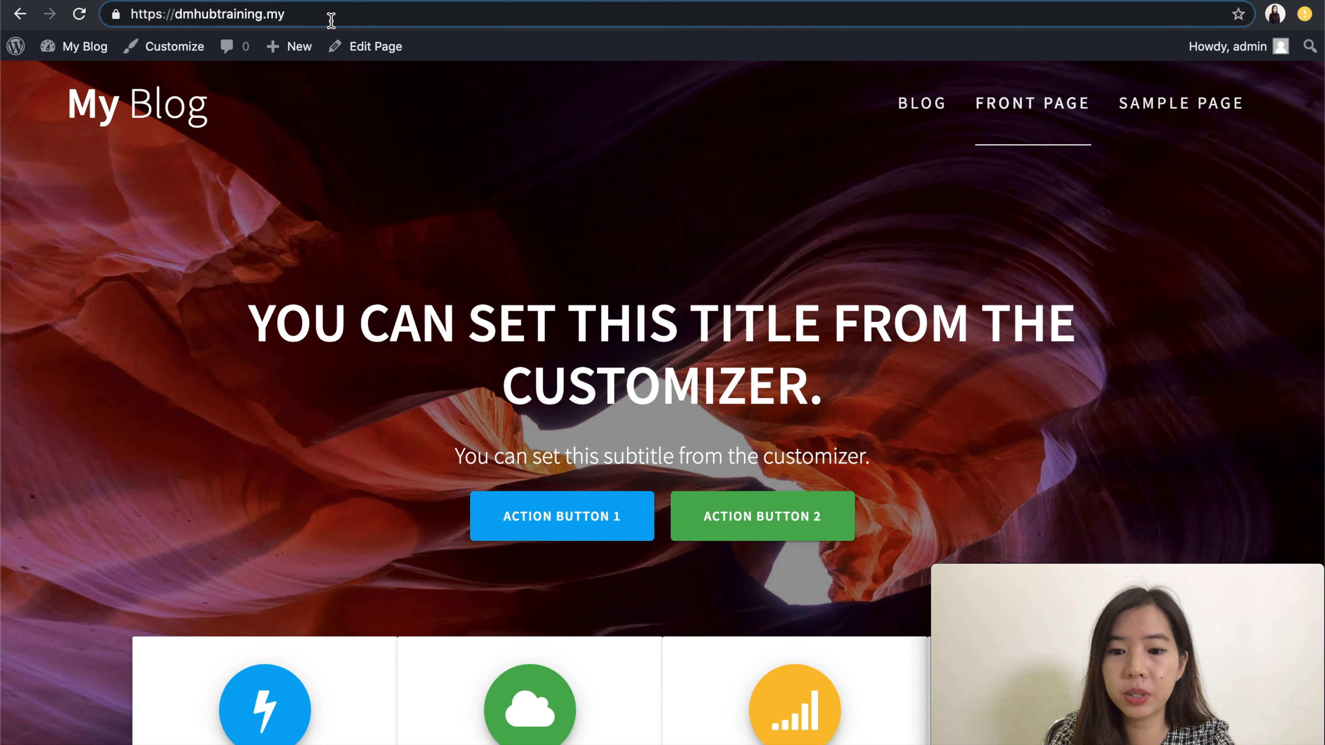
{"action": "type", "text": "/wp"}
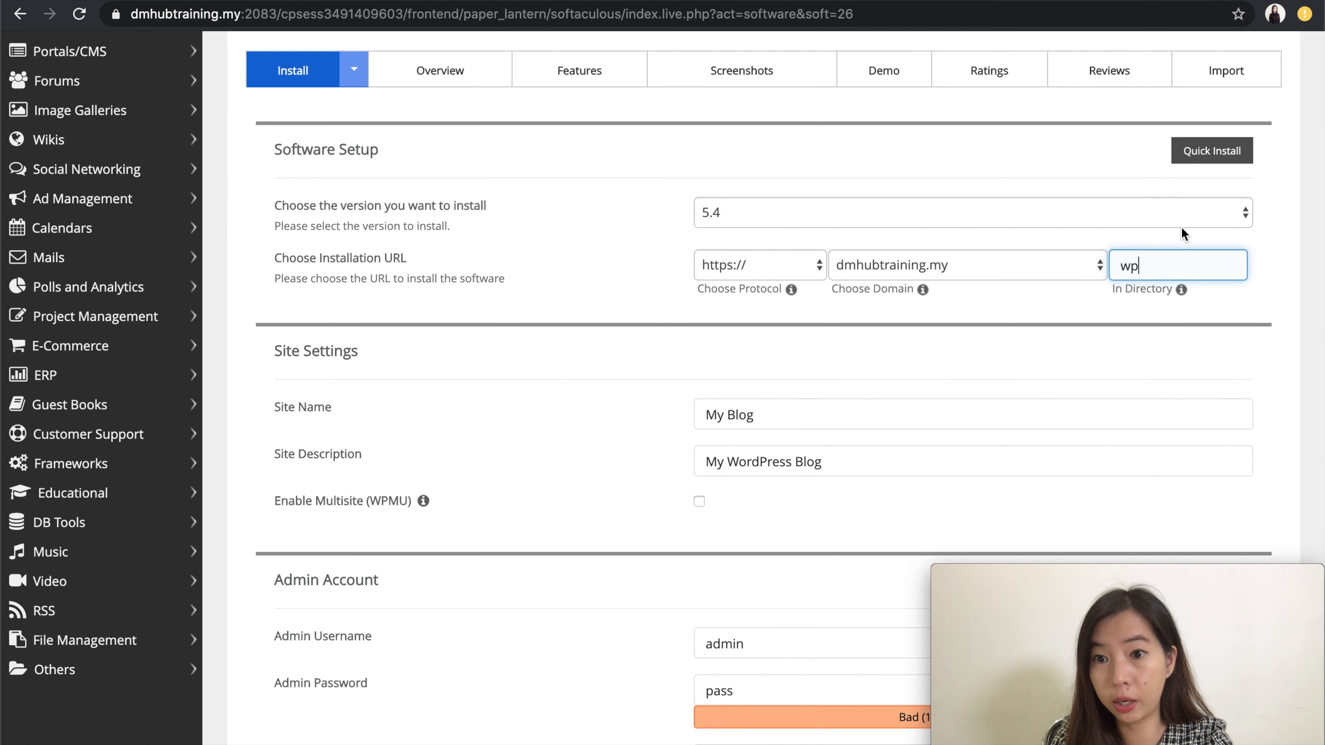
Step: Remove wp from the blog's web address and set the installation directory to shop
{"action": "key", "text": "BackSpace"}
{"action": "key", "text": "BackSpace"}
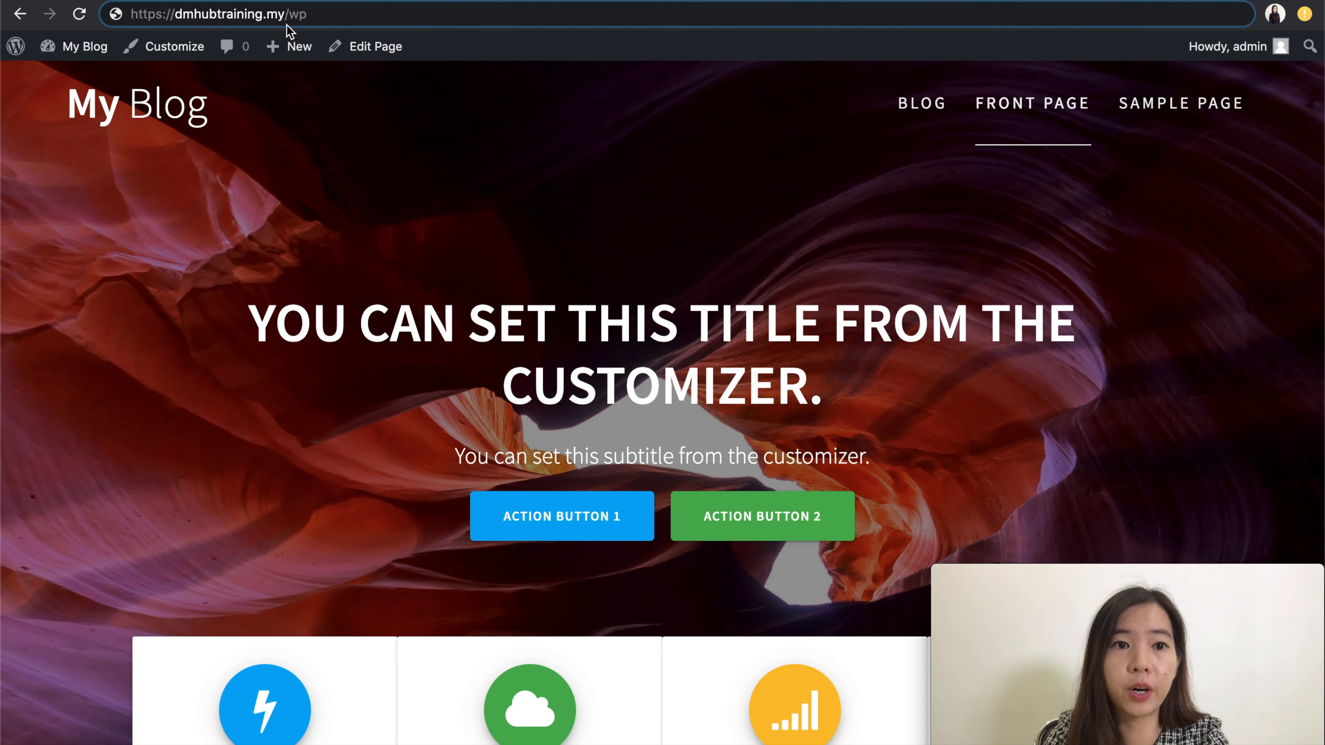
{"action": "key", "text": "BackSpace"}
{"action": "key", "text": "BackSpace"}
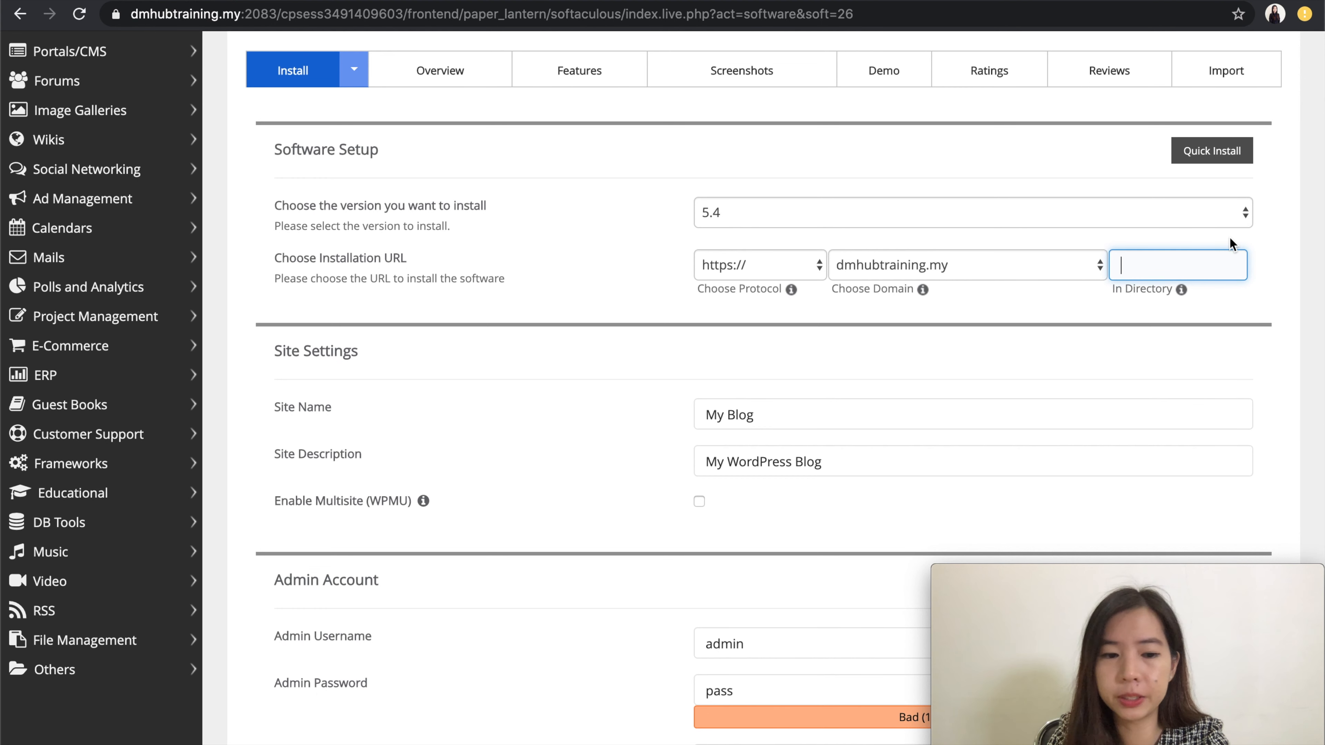
{"action": "type", "text": "shop"}
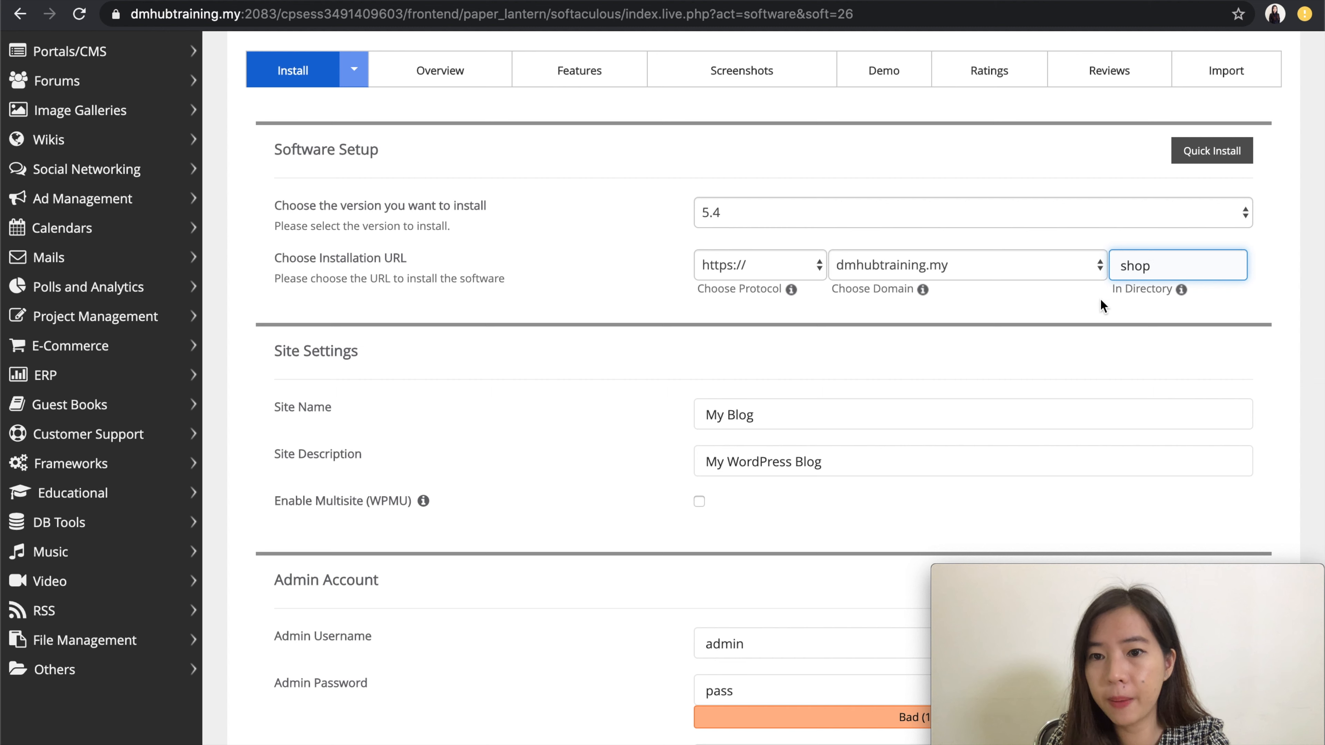
Step: Try a leading slash before shop in the installation directory, then remove it
{"action": "left_click", "coordinate": [1122, 263]}
{"action": "type", "text": "/"}
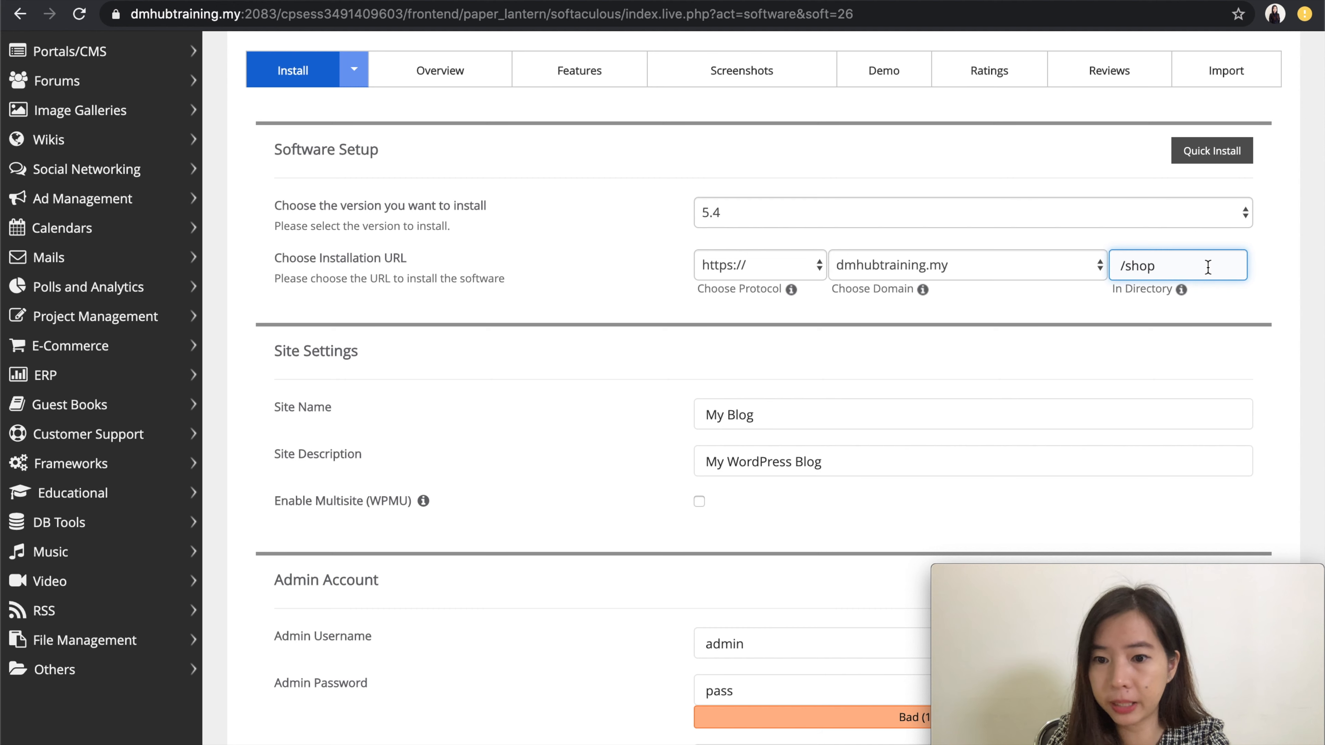
{"action": "key", "text": "BackSpace"}
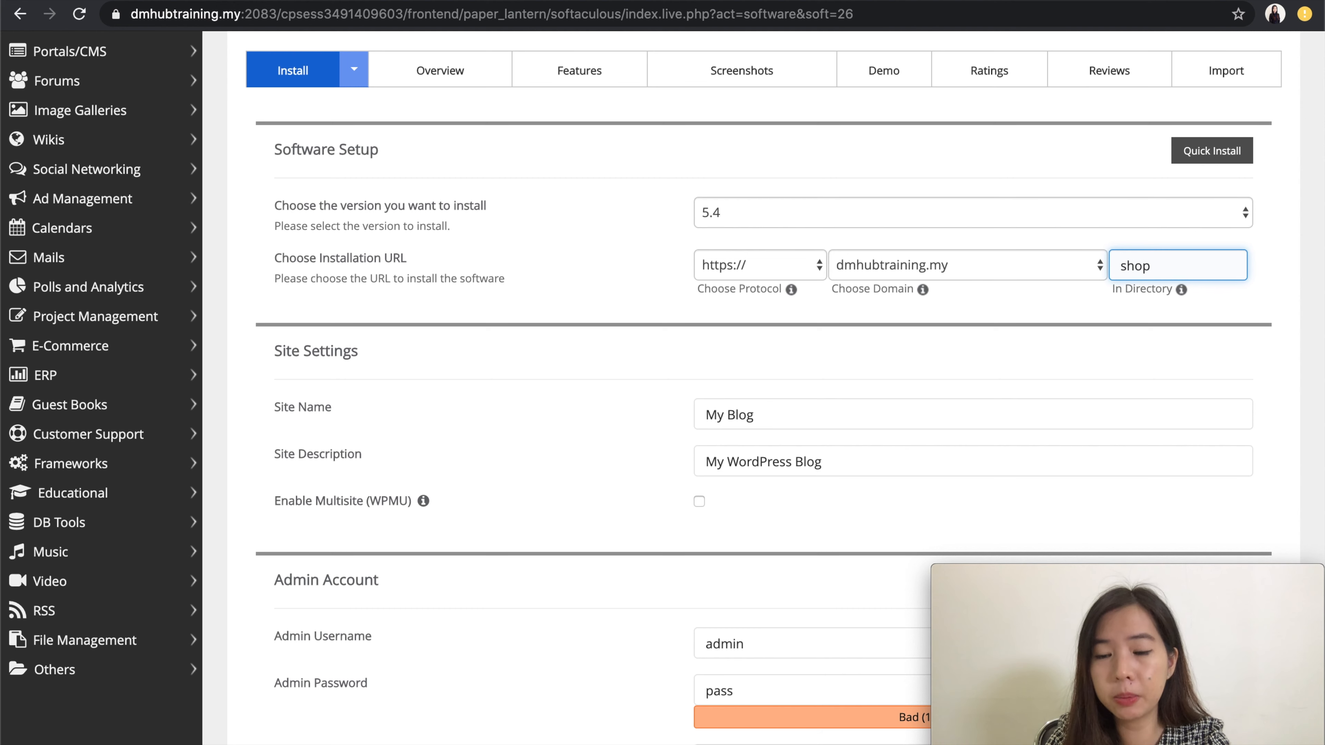
Step: Review the site settings, admin account, language, plugin and theme options of the installation form
{"action": "scroll", "coordinate": [813, 500], "scroll_direction": "down", "scroll_amount": 3}
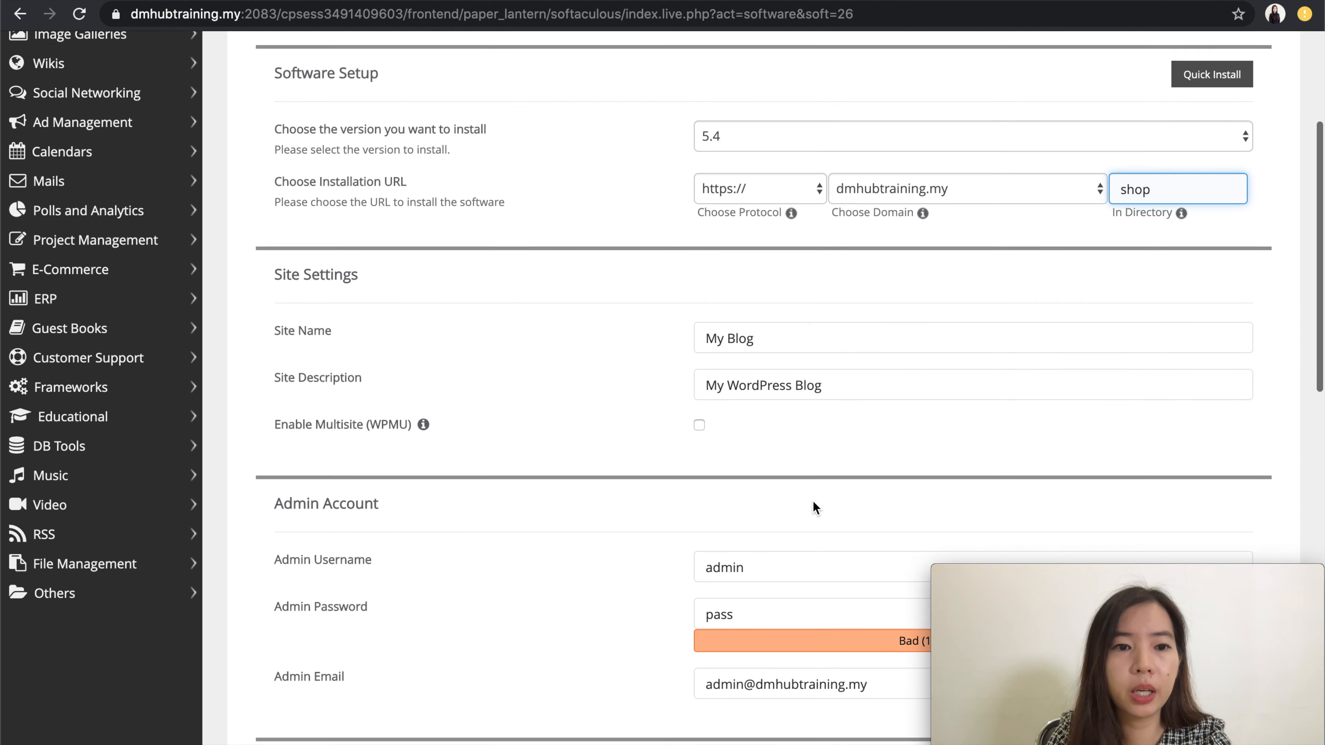
{"action": "scroll", "coordinate": [755, 464], "scroll_direction": "down", "scroll_amount": 5}
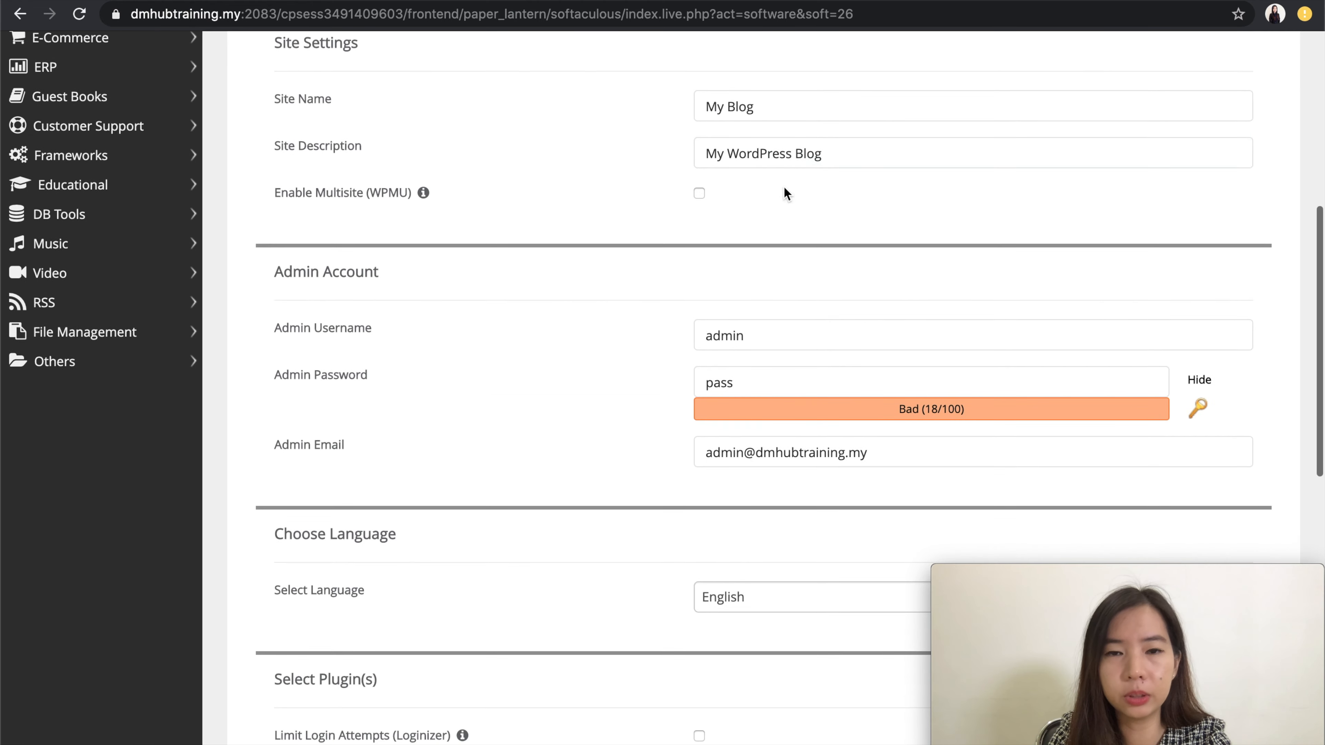
{"action": "scroll", "coordinate": [792, 362], "scroll_direction": "down", "scroll_amount": 10}
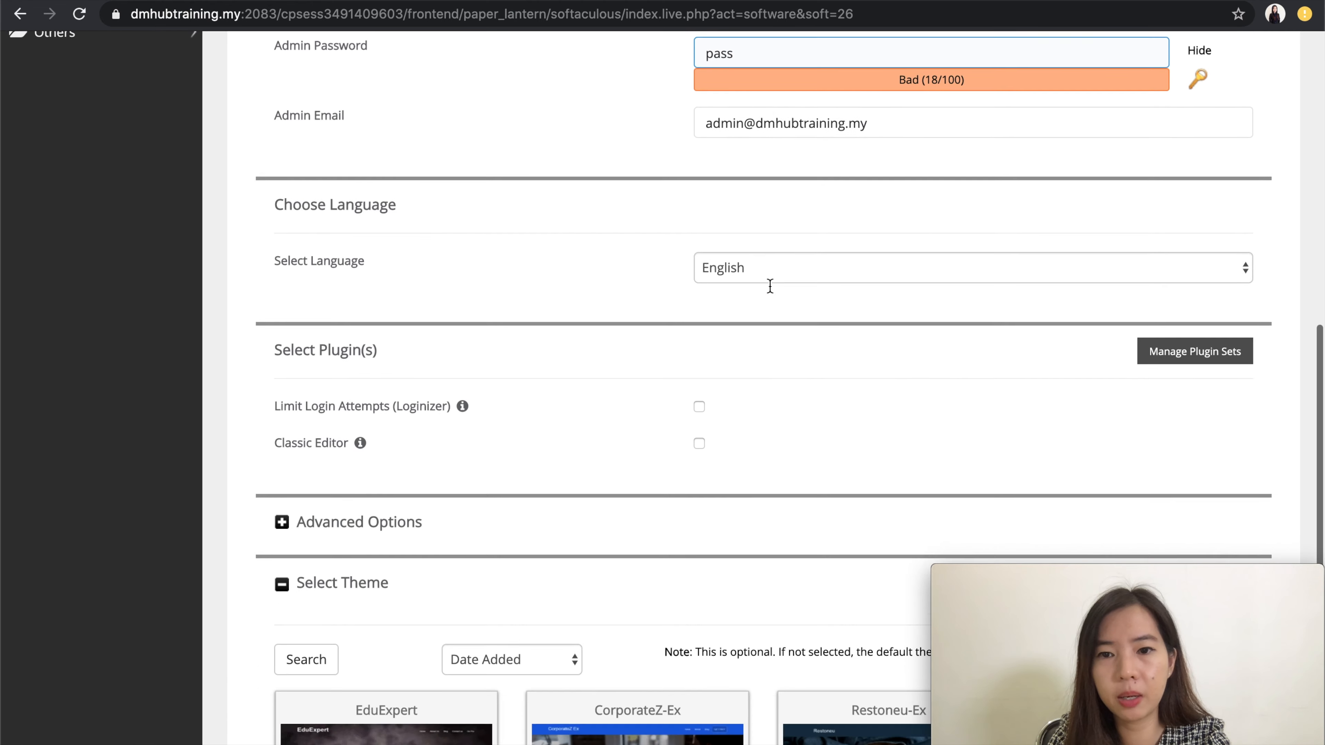
{"action": "scroll", "coordinate": [768, 285], "scroll_direction": "down", "scroll_amount": 5}
{"action": "scroll", "coordinate": [769, 285], "scroll_direction": "up", "scroll_amount": 12}
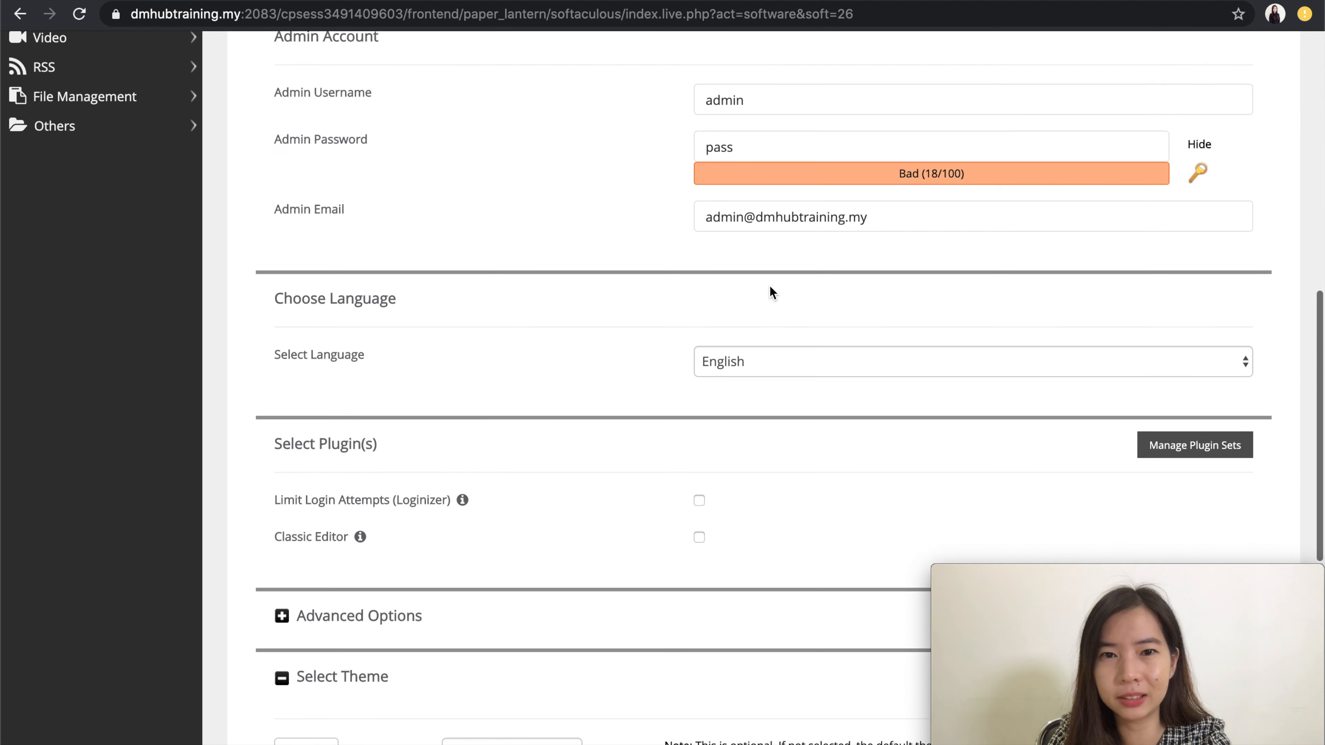
{"action": "left_click", "coordinate": [743, 238]}
{"action": "scroll", "coordinate": [743, 239], "scroll_direction": "down", "scroll_amount": 4}
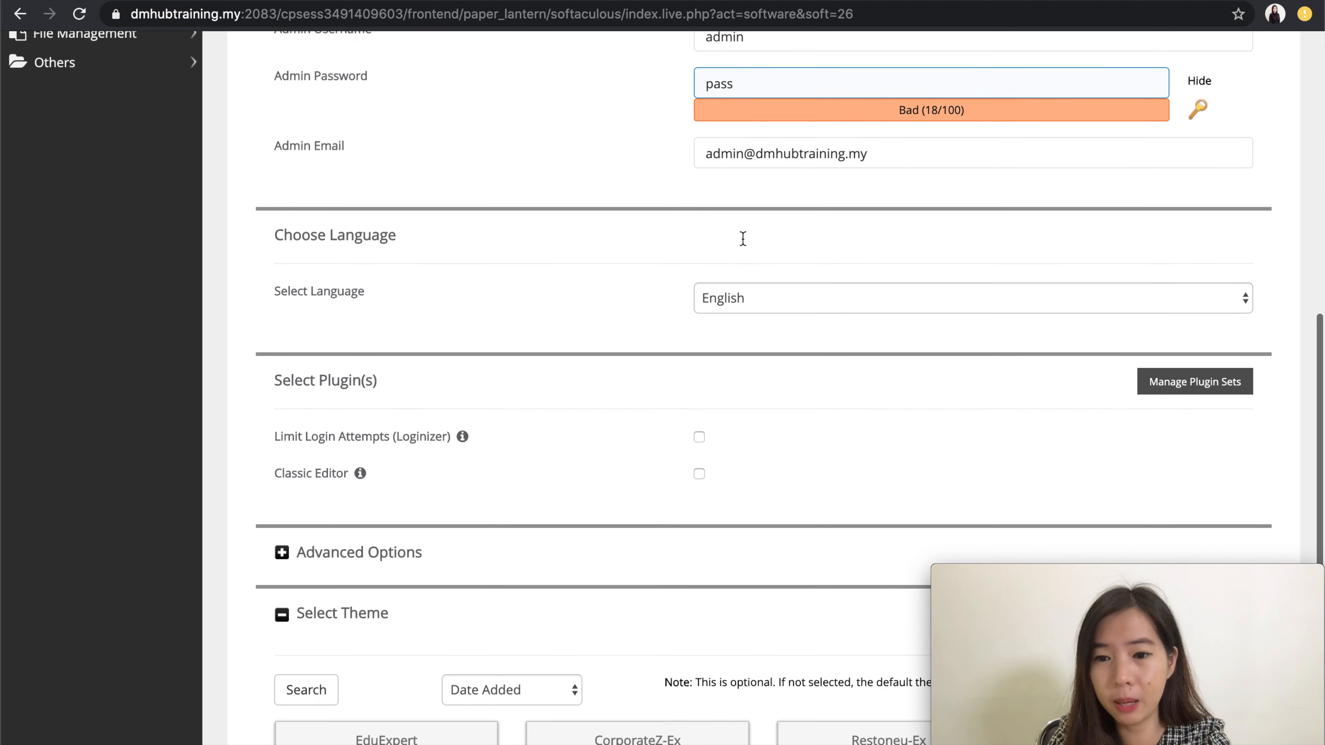
{"action": "scroll", "coordinate": [743, 243], "scroll_direction": "down", "scroll_amount": 12}
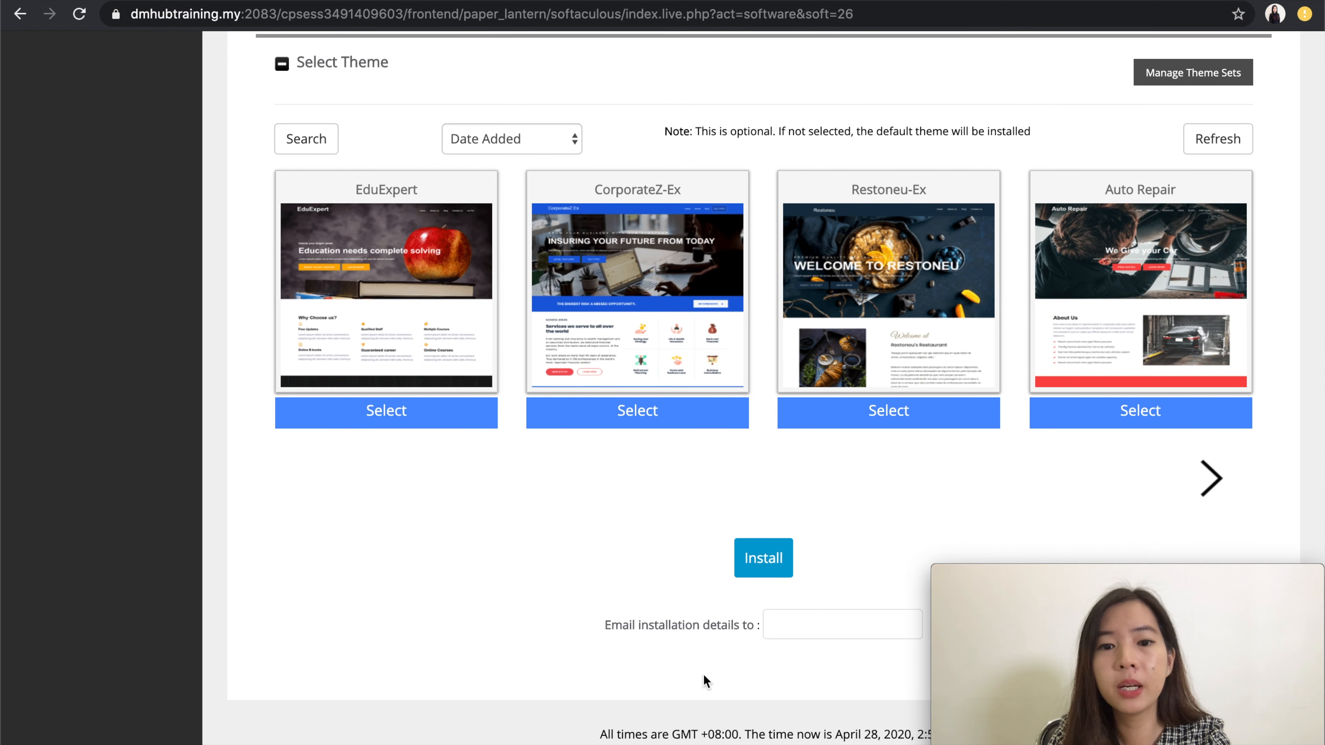
Step: Inspect the field for emailing the installation details and recheck the form's options above it
{"action": "left_click", "coordinate": [798, 624]}
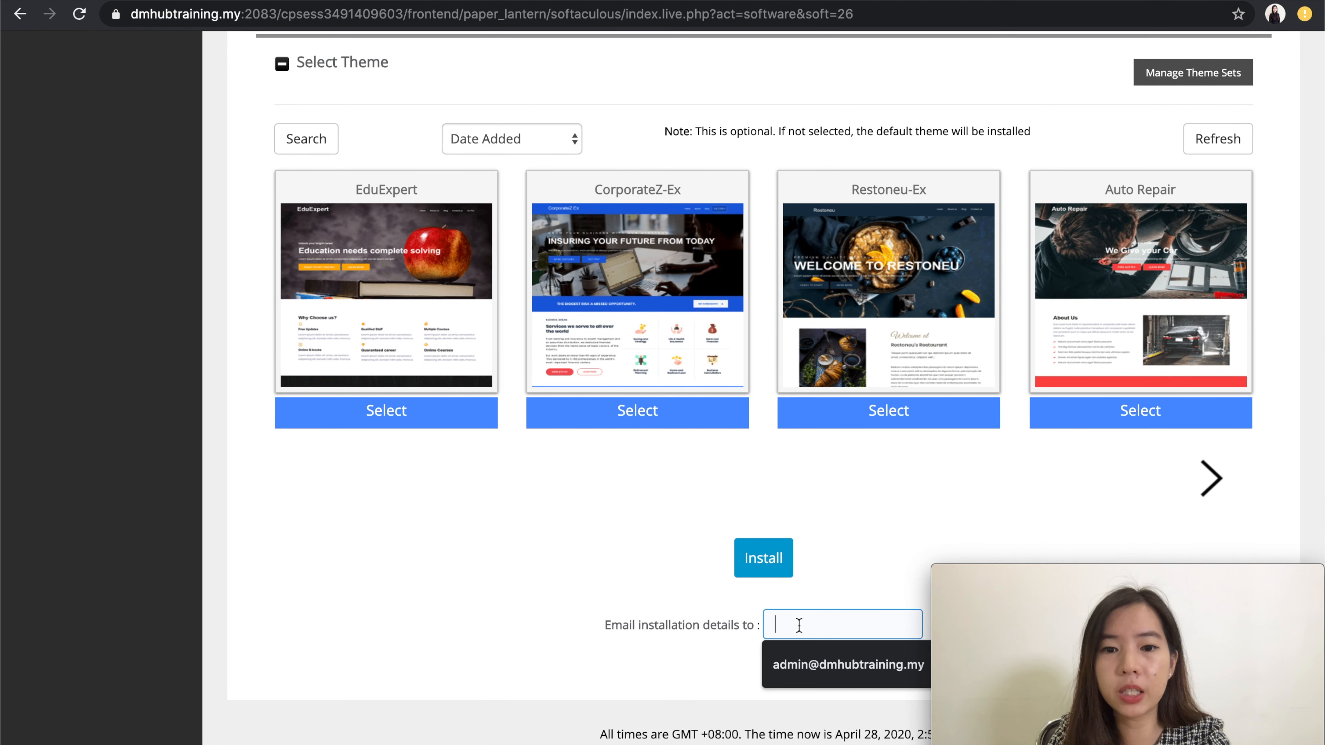
{"action": "left_click", "coordinate": [733, 608]}
{"action": "left_click", "coordinate": [784, 621]}
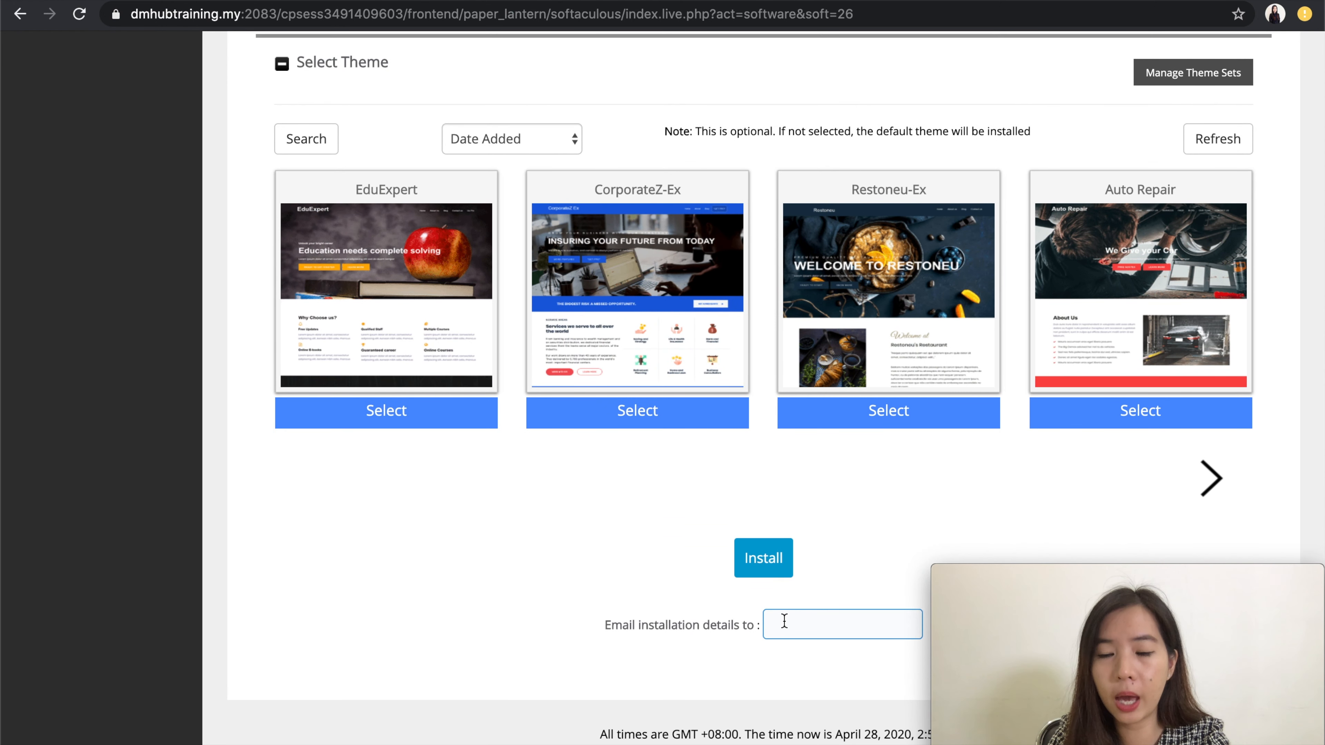
{"action": "scroll", "coordinate": [784, 620], "scroll_direction": "up", "scroll_amount": 15}
{"action": "scroll", "coordinate": [784, 621], "scroll_direction": "down", "scroll_amount": 6}
{"action": "scroll", "coordinate": [784, 622], "scroll_direction": "down", "scroll_amount": 14}
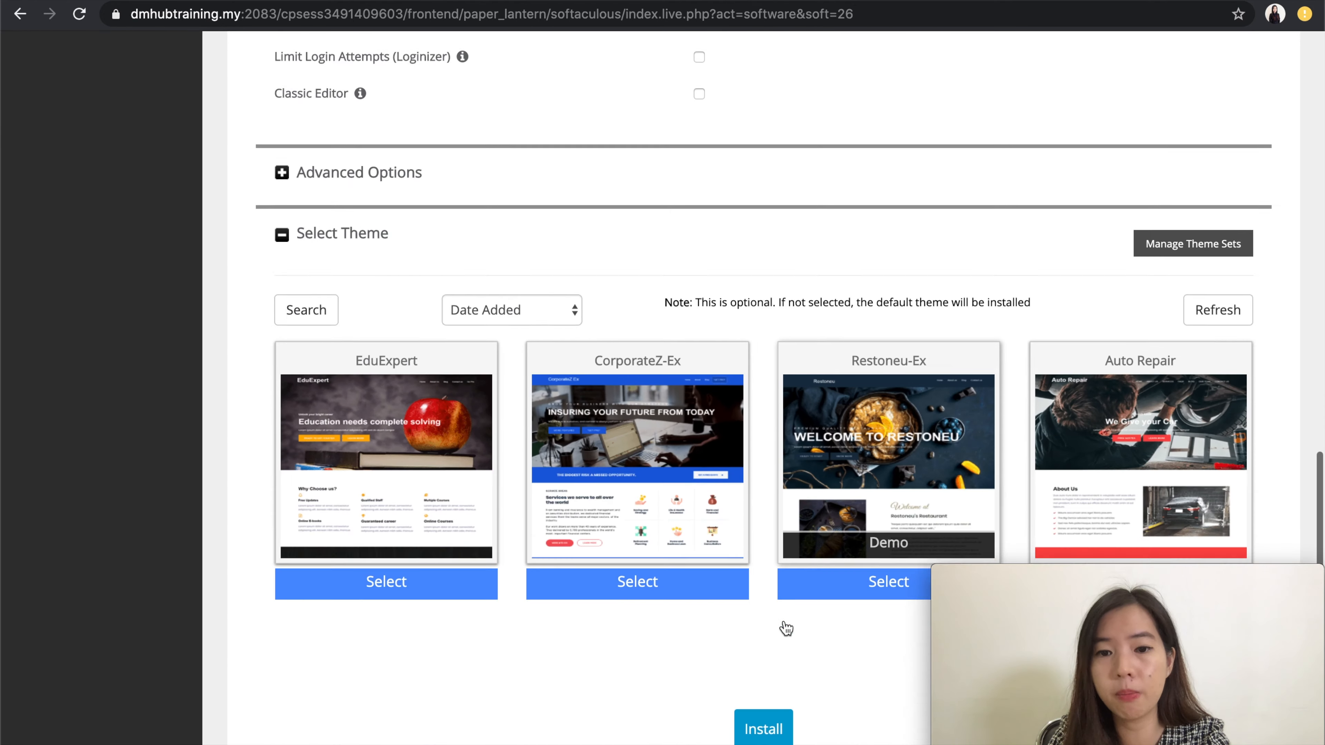
Step: Fill in the admin e-mail address for receiving the installation details and install WordPress
{"action": "scroll", "coordinate": [786, 628], "scroll_direction": "down", "scroll_amount": 3}
{"action": "left_click", "coordinate": [783, 624]}
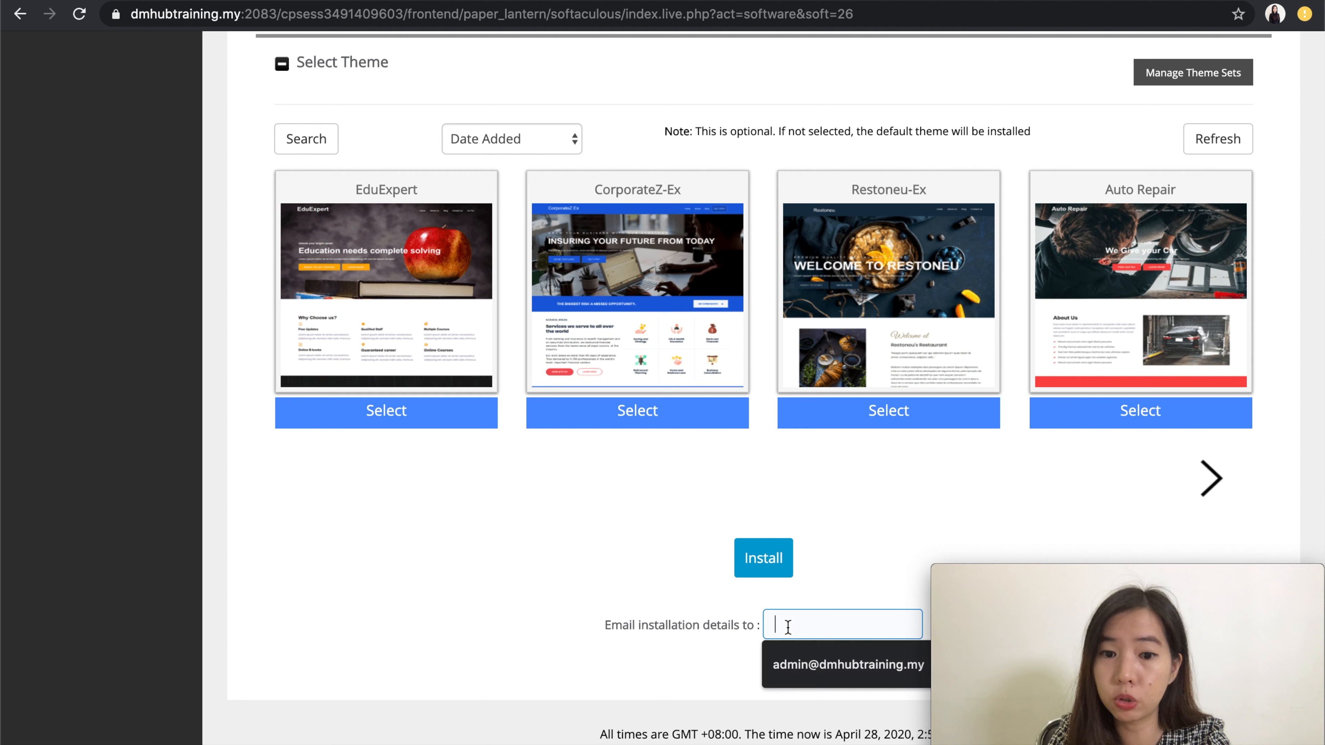
{"action": "left_click", "coordinate": [807, 666]}
{"action": "left_click", "coordinate": [764, 558]}
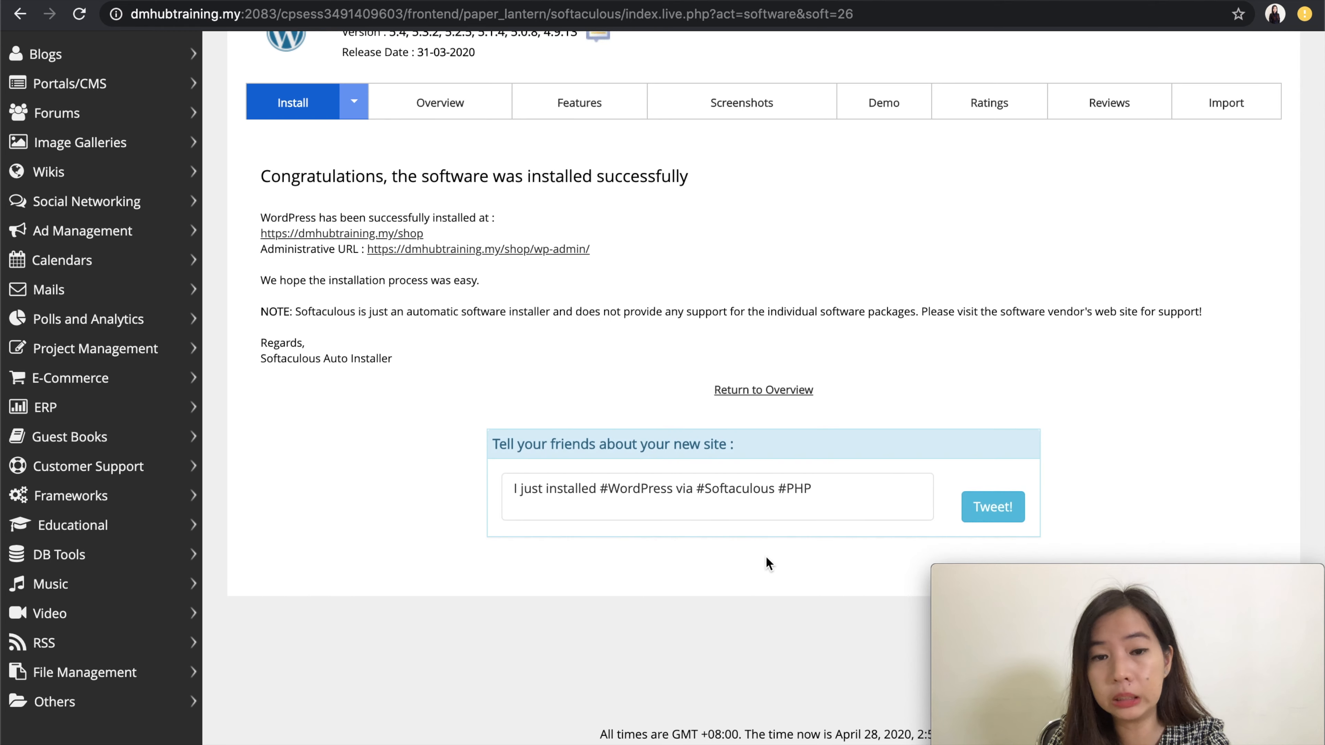
{"action": "scroll", "coordinate": [414, 295], "scroll_direction": "up", "scroll_amount": 3}
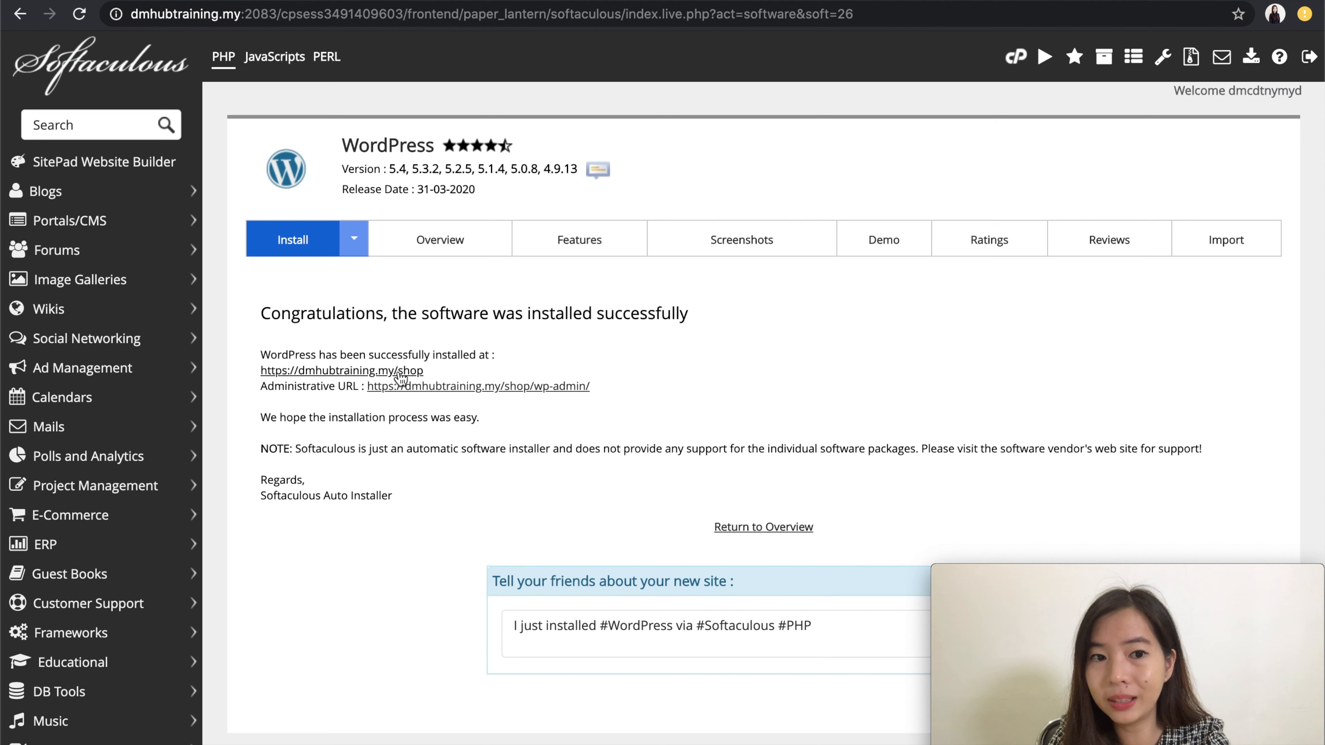
{"action": "right_click", "coordinate": [377, 372]}
{"action": "left_click", "coordinate": [405, 379]}
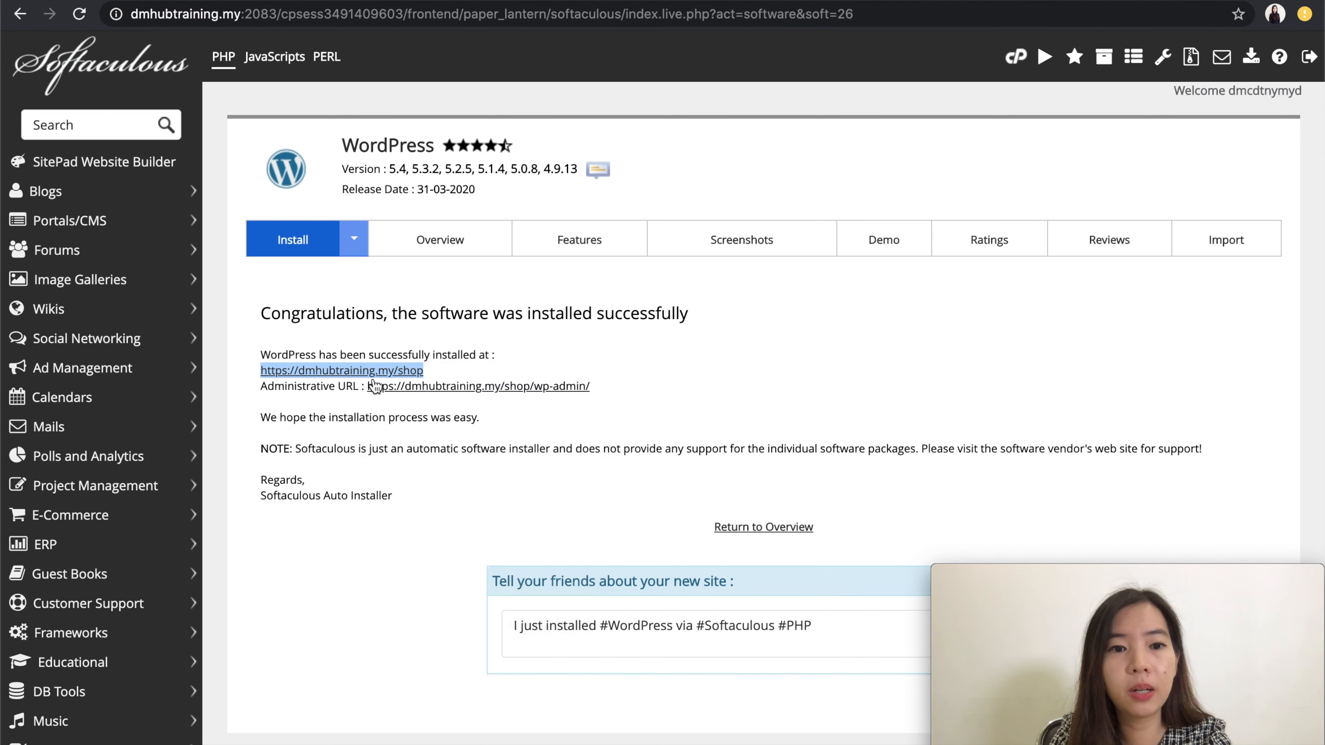
{"action": "left_click", "coordinate": [522, 1]}
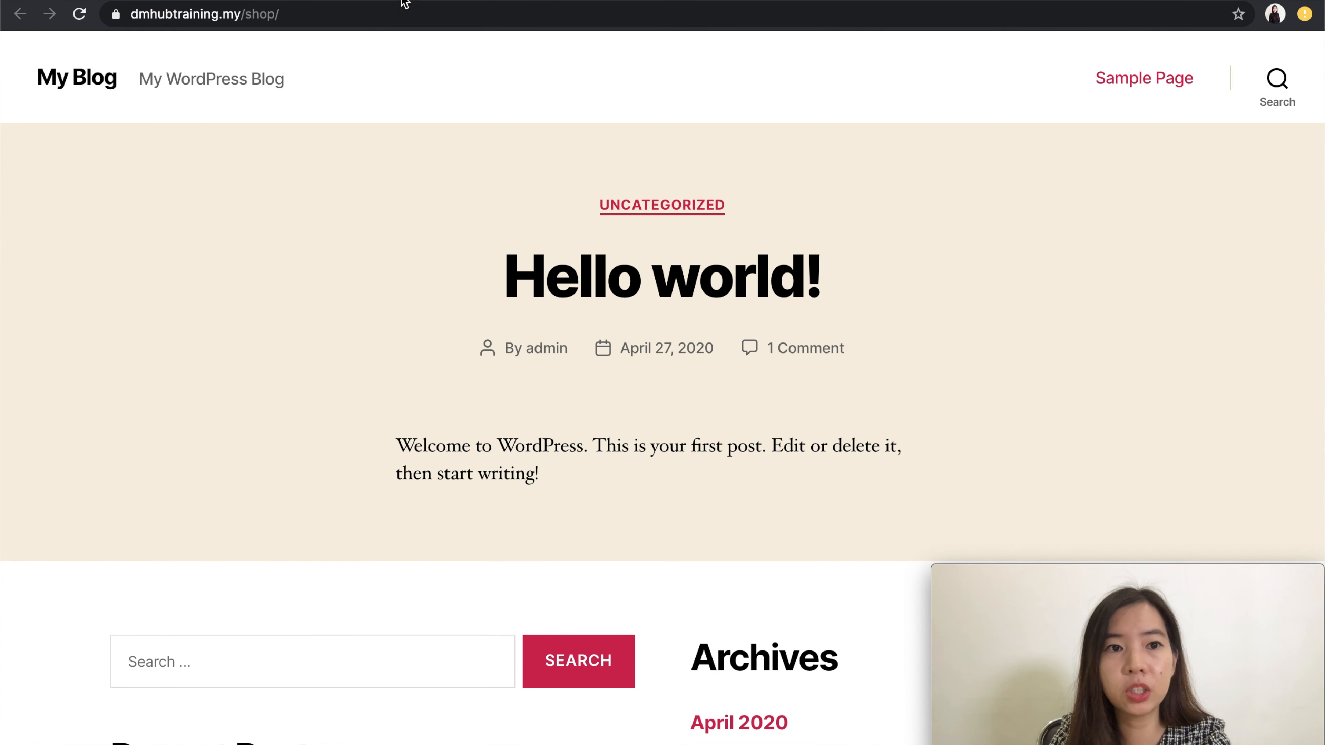
Step: Look over the main site's front page at dmhubtraining.my, compare it with the shop site and return to the installer
{"action": "left_click", "coordinate": [577, 1]}
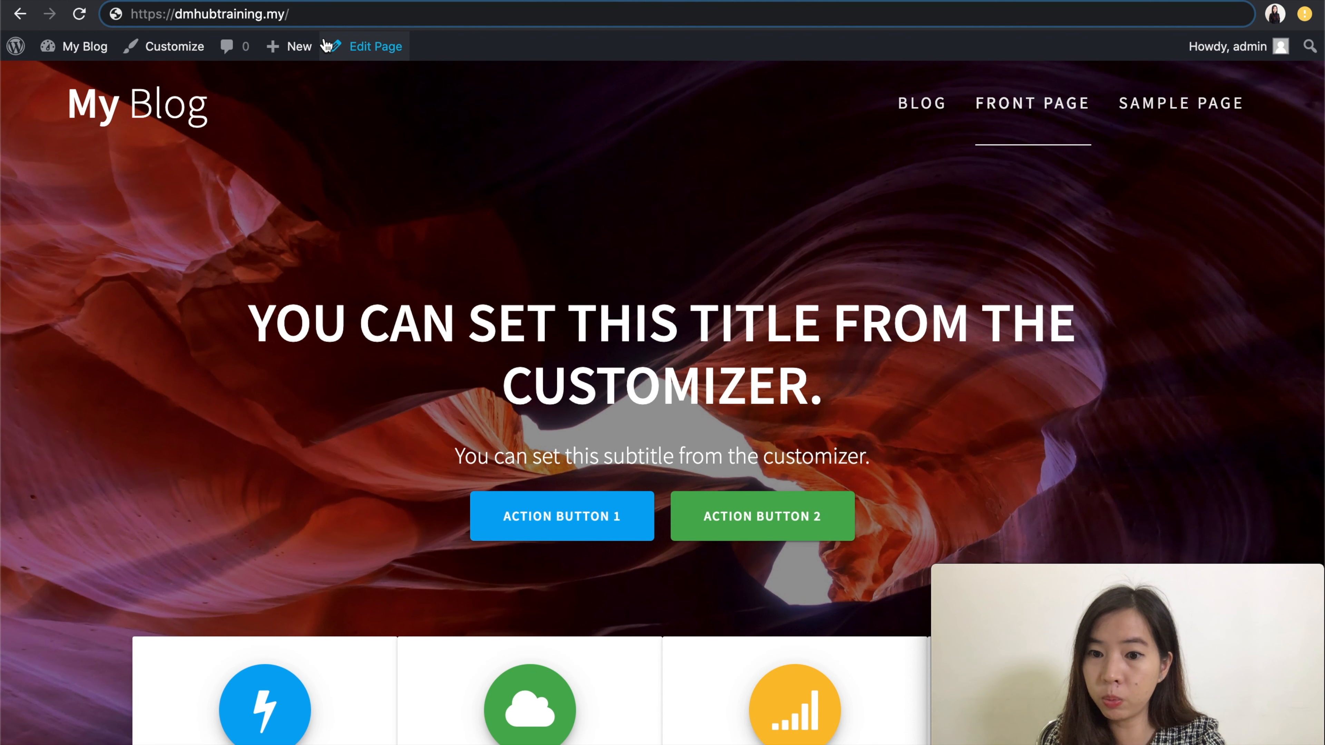
{"action": "scroll", "coordinate": [298, 430], "scroll_direction": "down", "scroll_amount": 10}
{"action": "scroll", "coordinate": [295, 441], "scroll_direction": "up", "scroll_amount": 10}
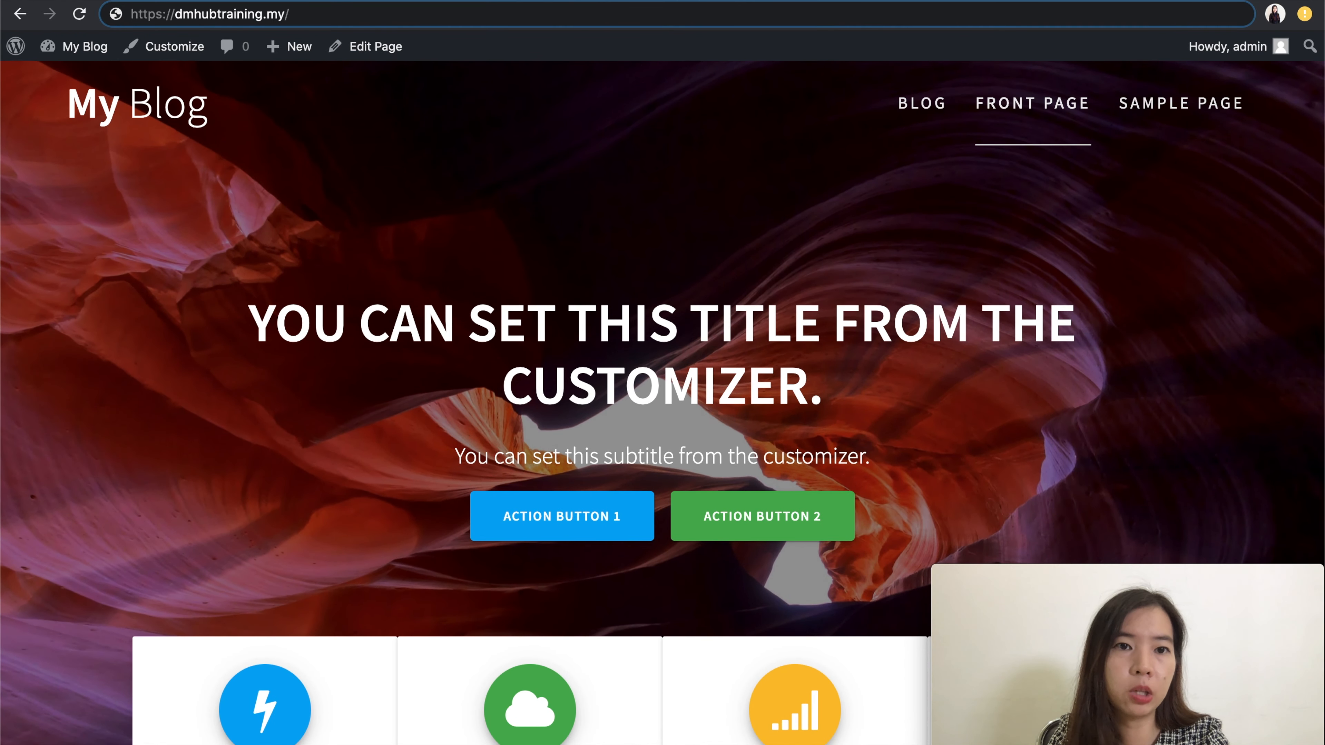
{"action": "key", "text": "ctrl+shift+Tab"}
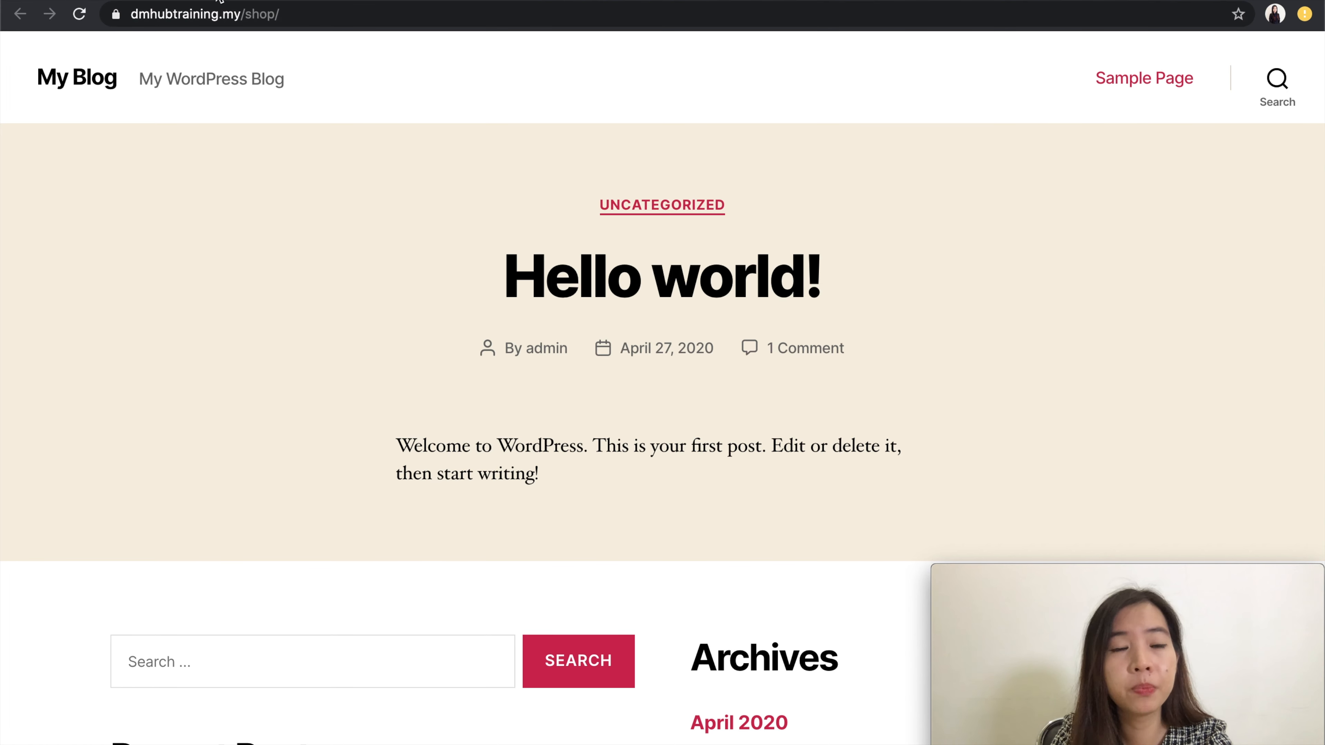
{"action": "key", "text": "ctrl+shift+Tab"}
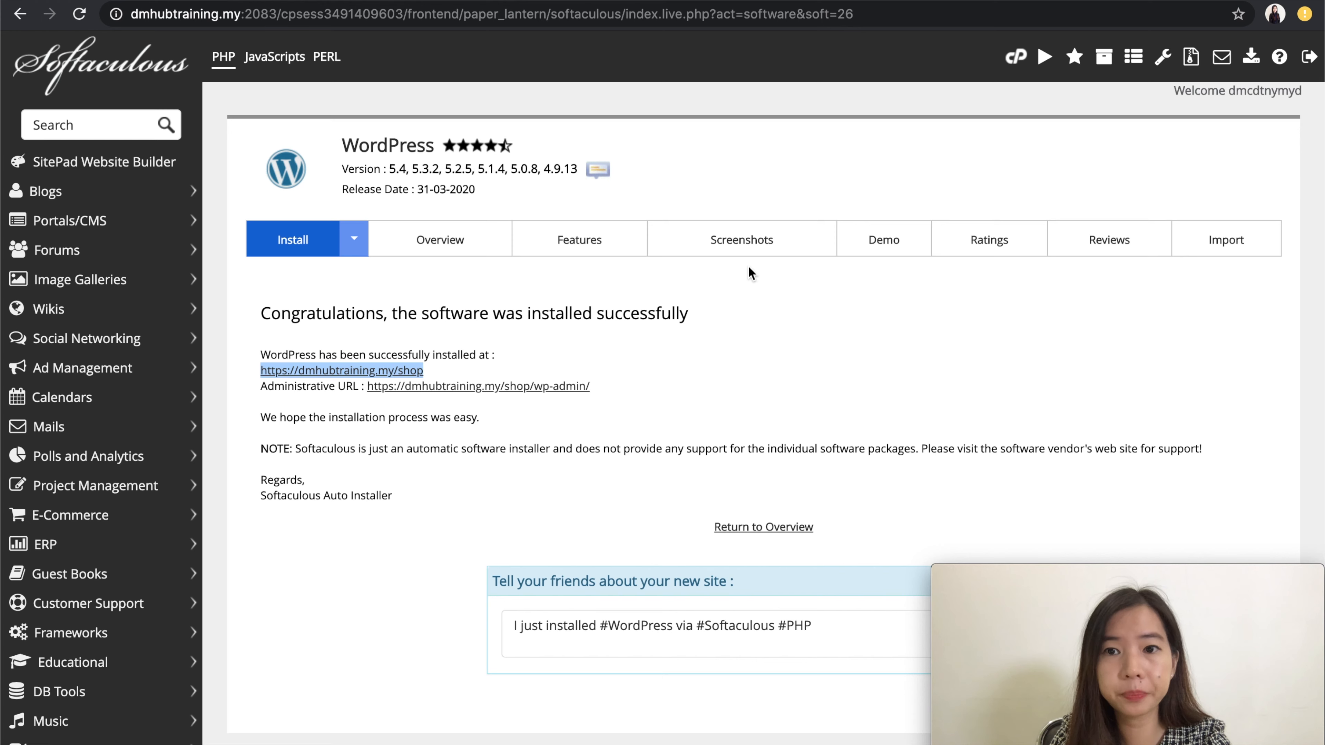
Step: Return to cPanel's home page and open Softaculous's WordPress overview to review the current installations
{"action": "left_click", "coordinate": [1016, 58]}
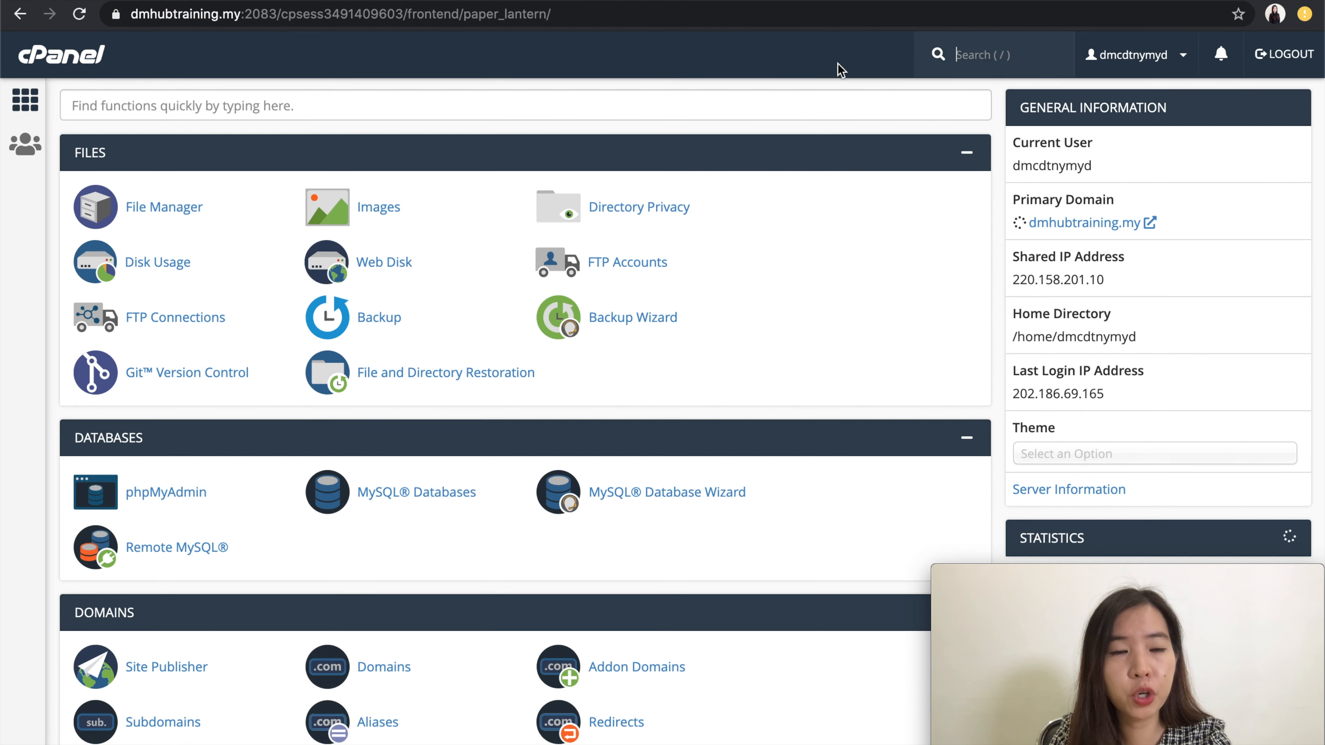
{"action": "scroll", "coordinate": [78, 530], "scroll_direction": "down", "scroll_amount": 20}
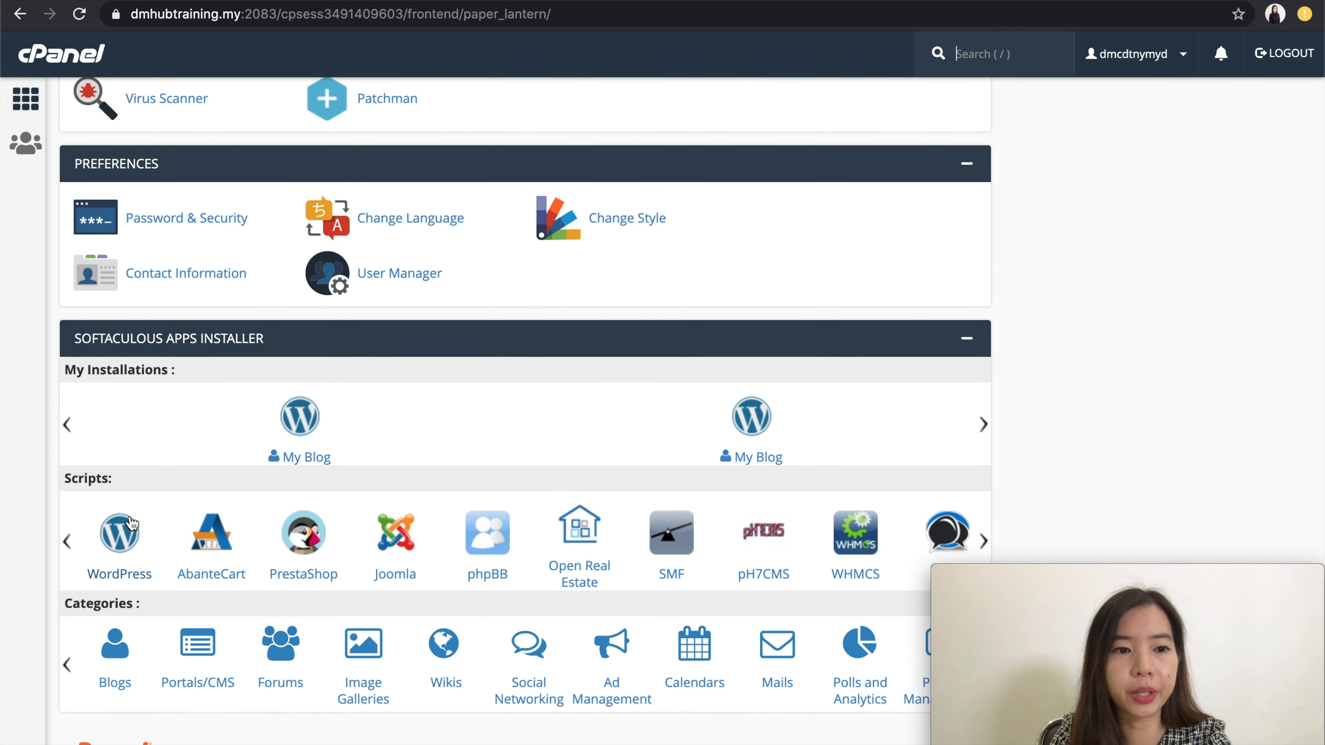
{"action": "left_click", "coordinate": [129, 528]}
{"action": "scroll", "coordinate": [536, 467], "scroll_direction": "down", "scroll_amount": 10}
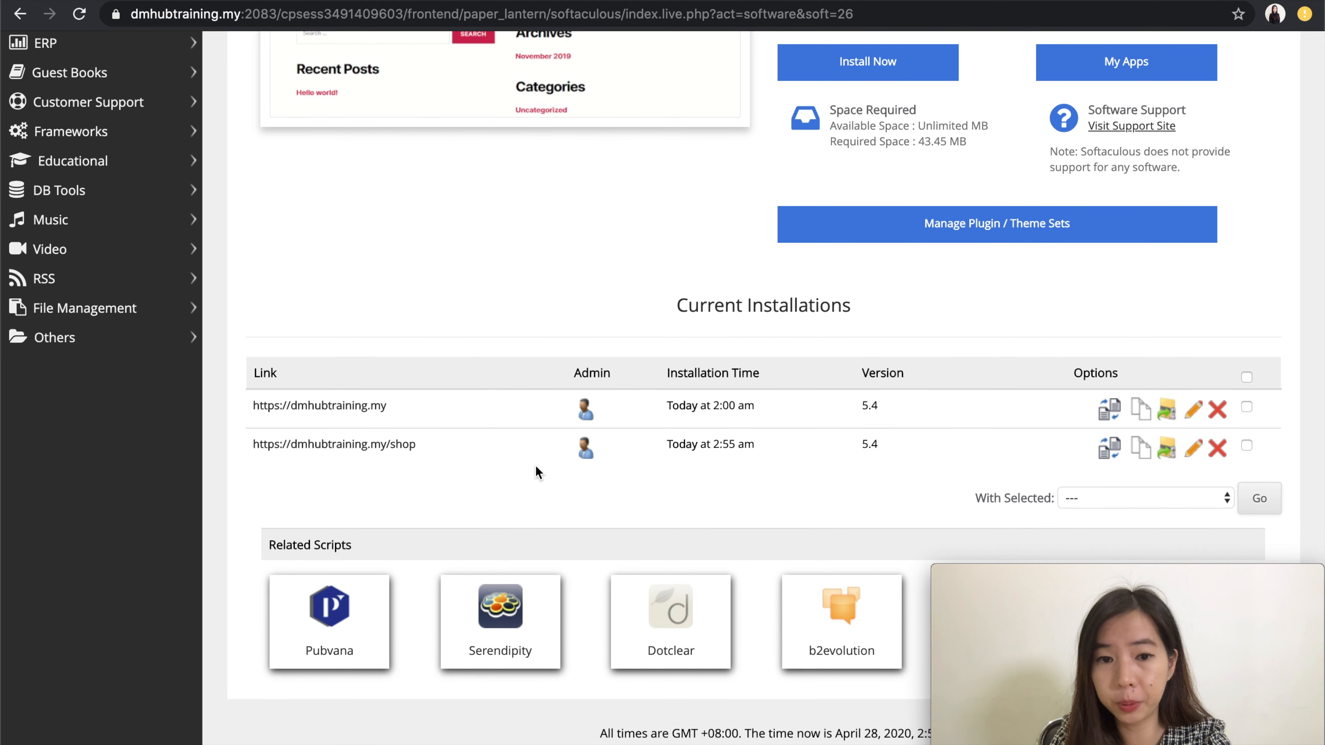
{"action": "scroll", "coordinate": [519, 343], "scroll_direction": "up", "scroll_amount": 7}
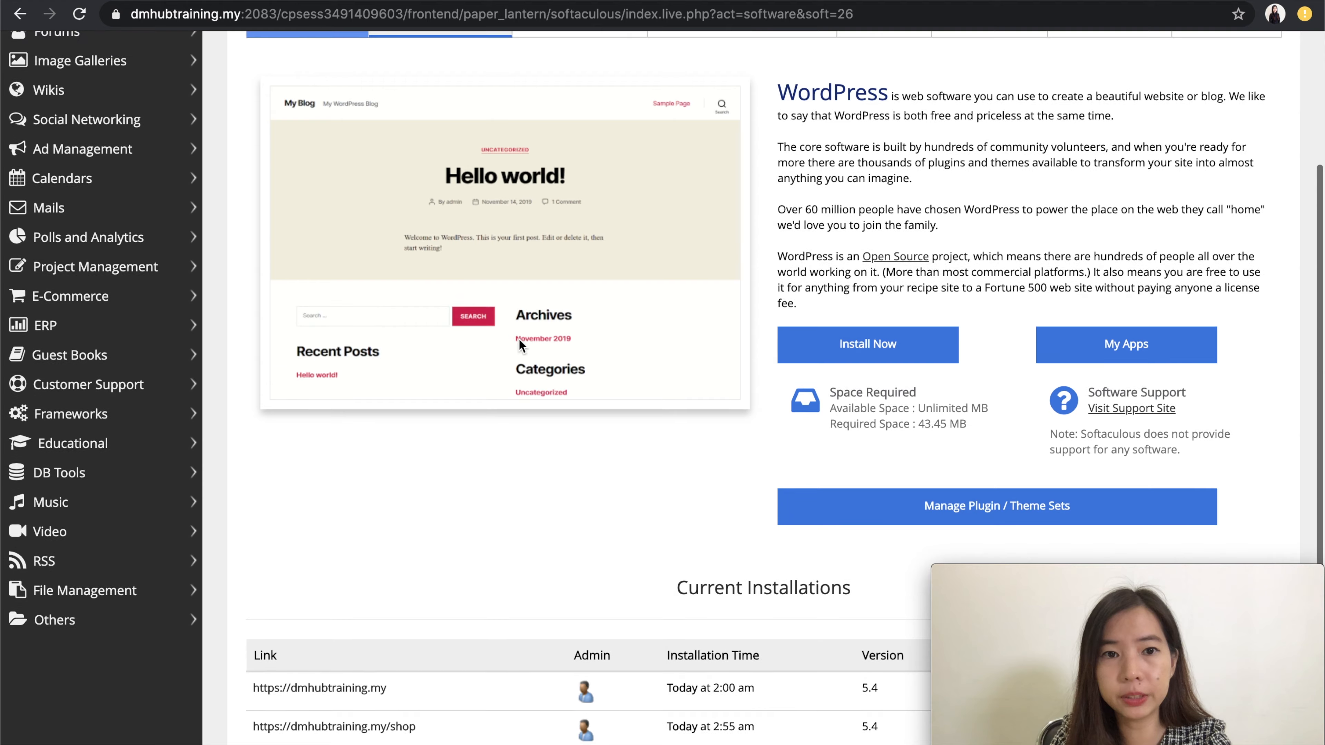
{"action": "scroll", "coordinate": [520, 344], "scroll_direction": "up", "scroll_amount": 2}
{"action": "scroll", "coordinate": [522, 344], "scroll_direction": "down", "scroll_amount": 8}
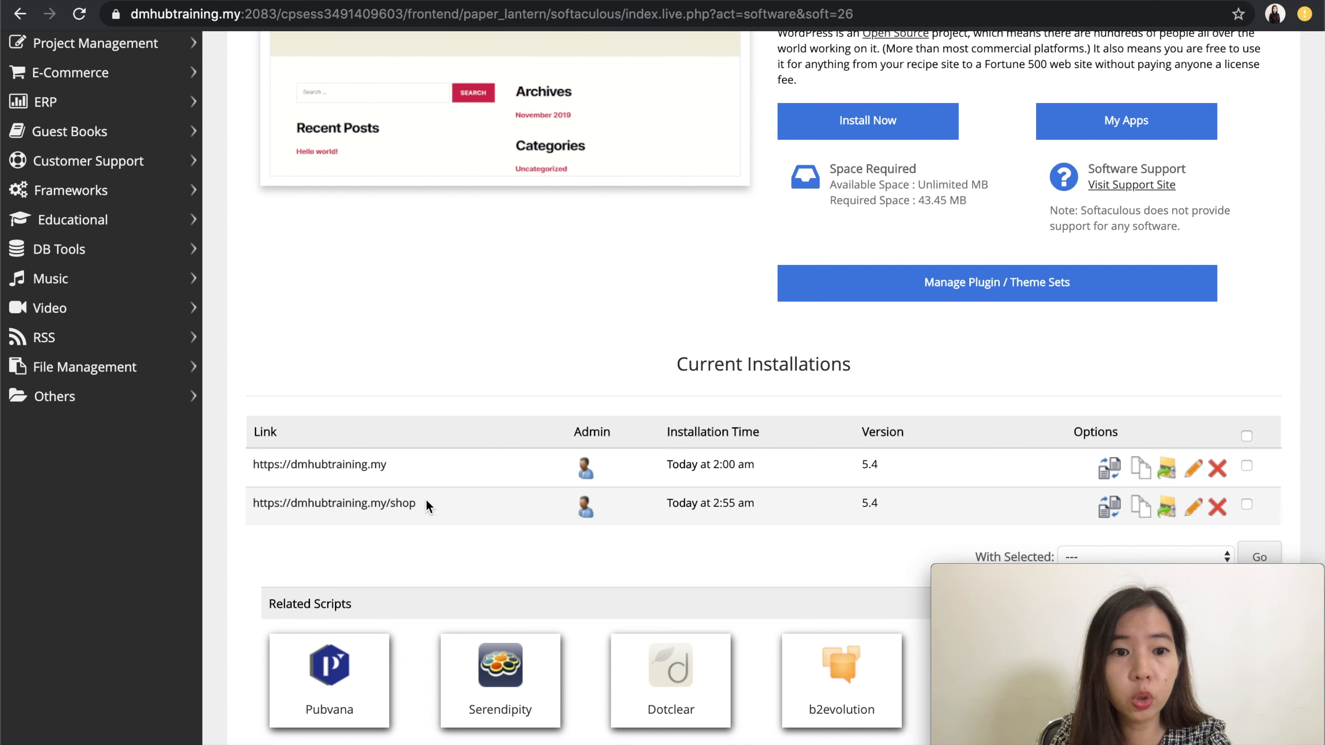
Step: Compare the main and shop installation links in the list, and check the main site's front page
{"action": "left_click_drag", "start_coordinate": [403, 468], "coordinate": [284, 469]}
{"action": "left_click_drag", "start_coordinate": [427, 503], "coordinate": [384, 505]}
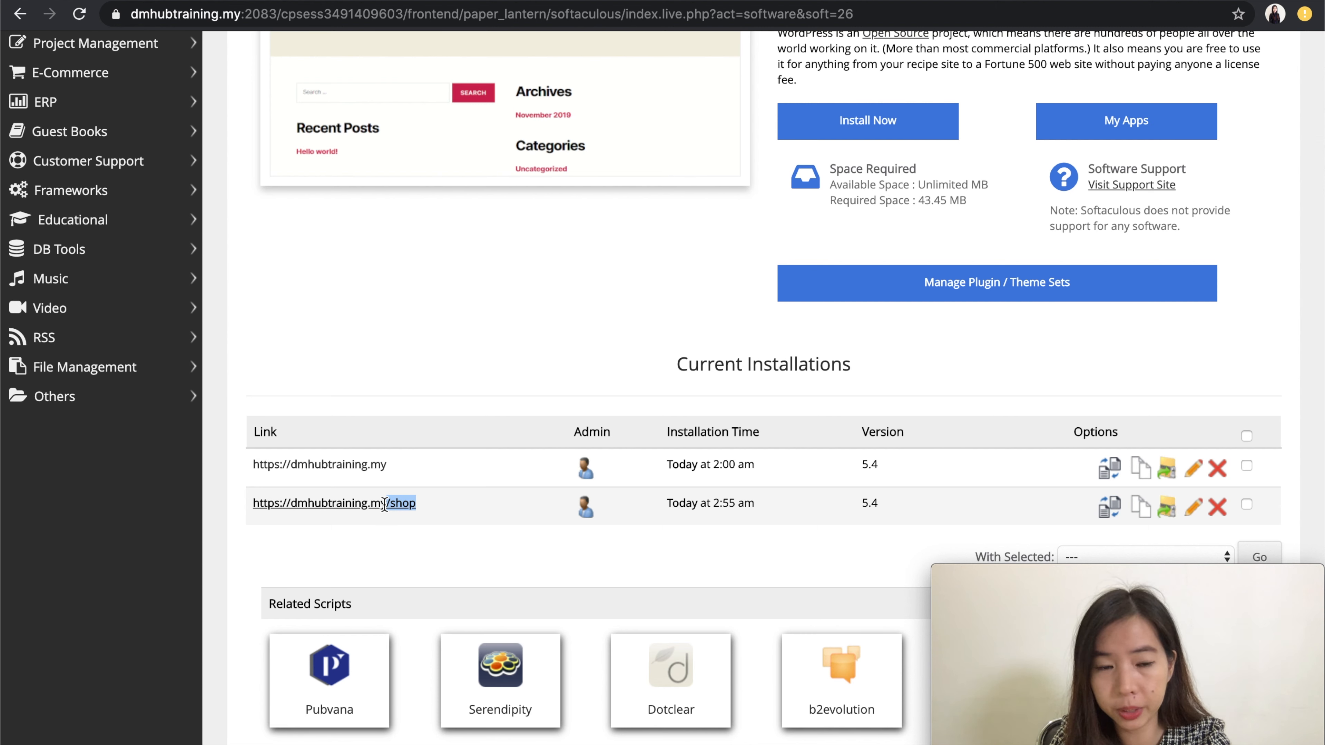
{"action": "left_click", "coordinate": [529, 340]}
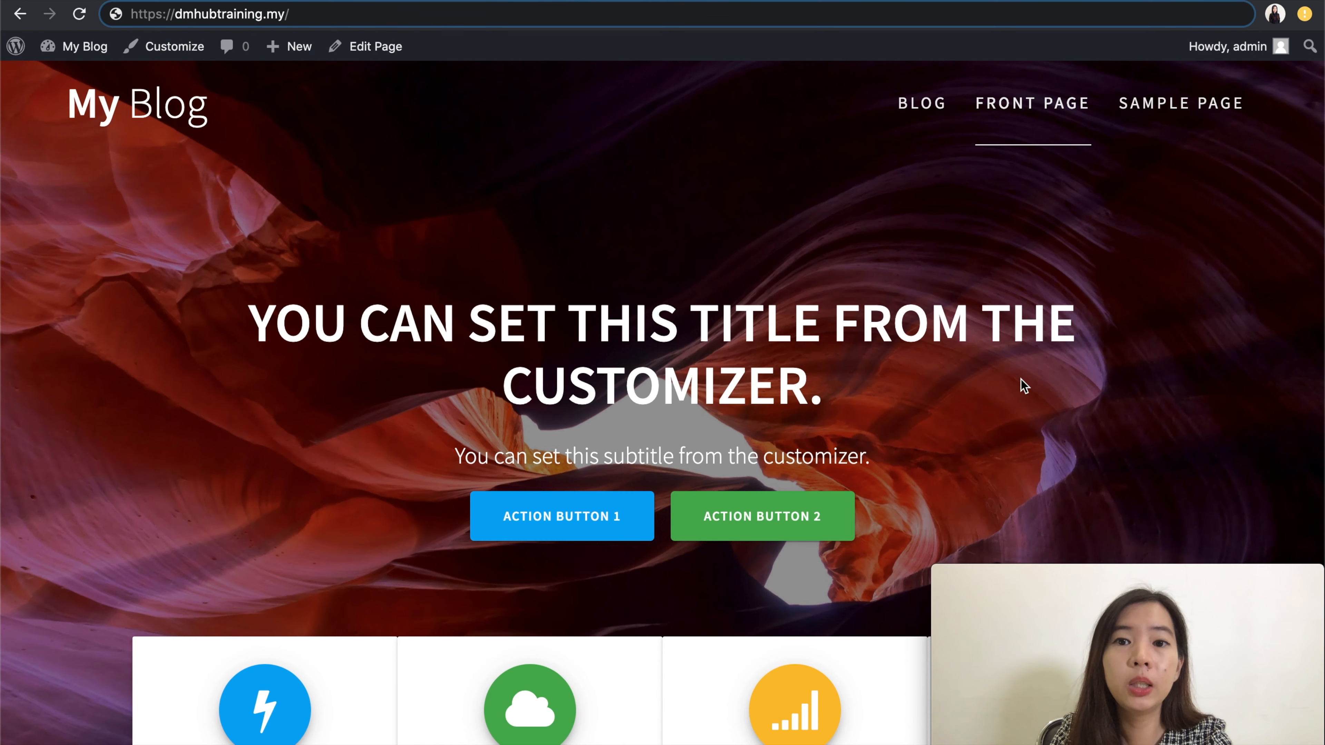
{"action": "left_click", "coordinate": [227, 1]}
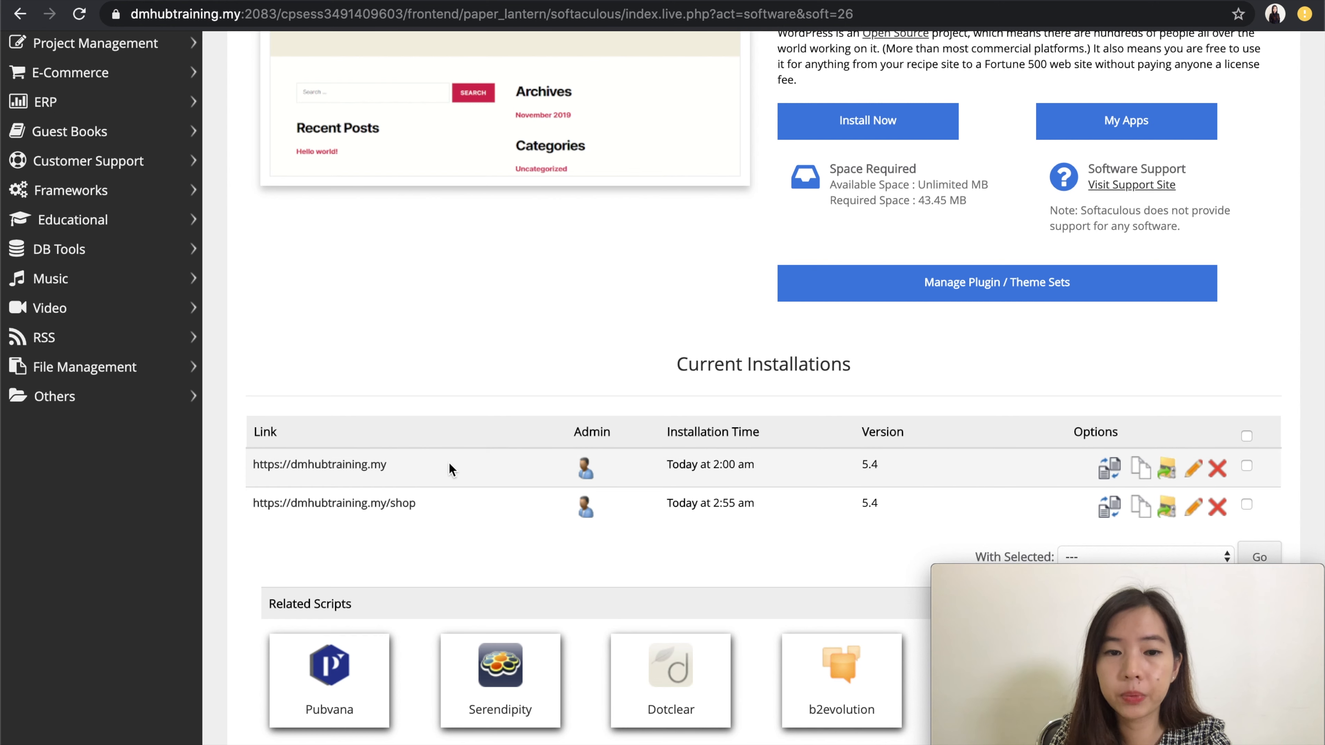
{"action": "left_click_drag", "start_coordinate": [392, 470], "coordinate": [268, 467]}
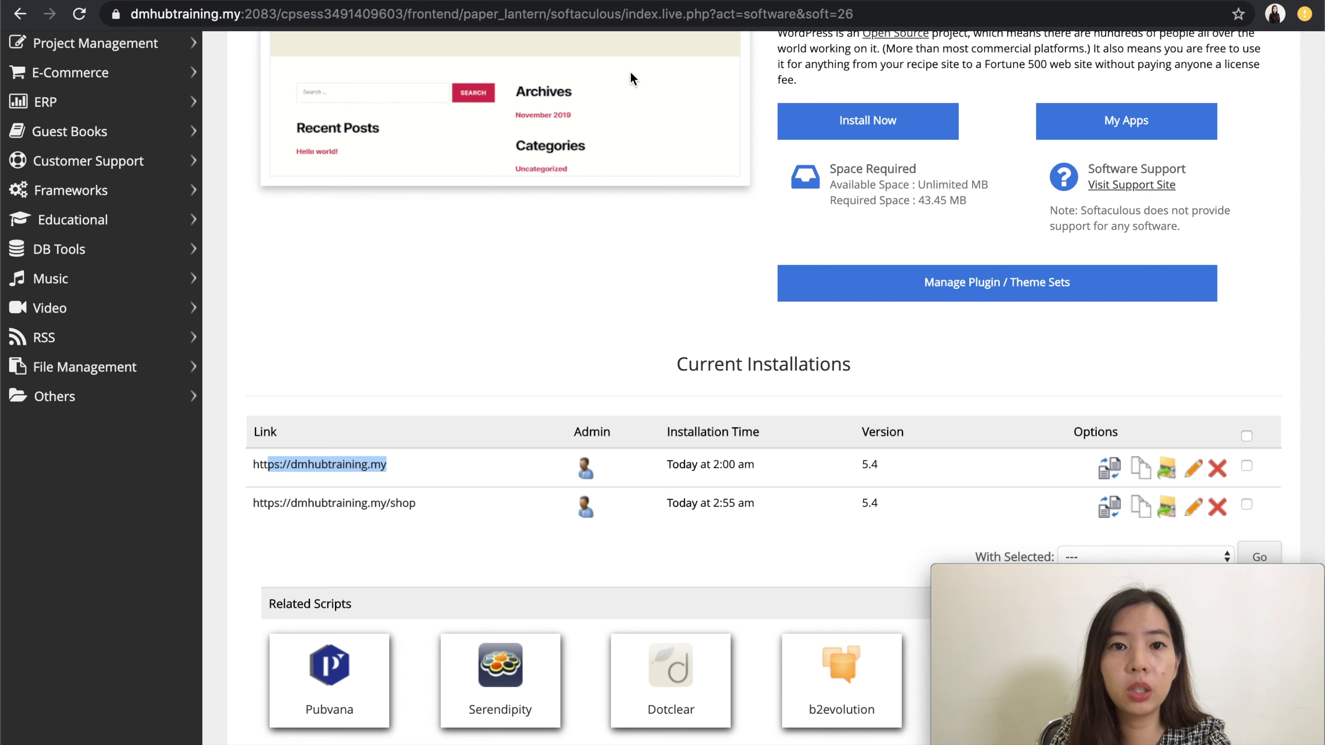
{"action": "left_click", "coordinate": [596, 1]}
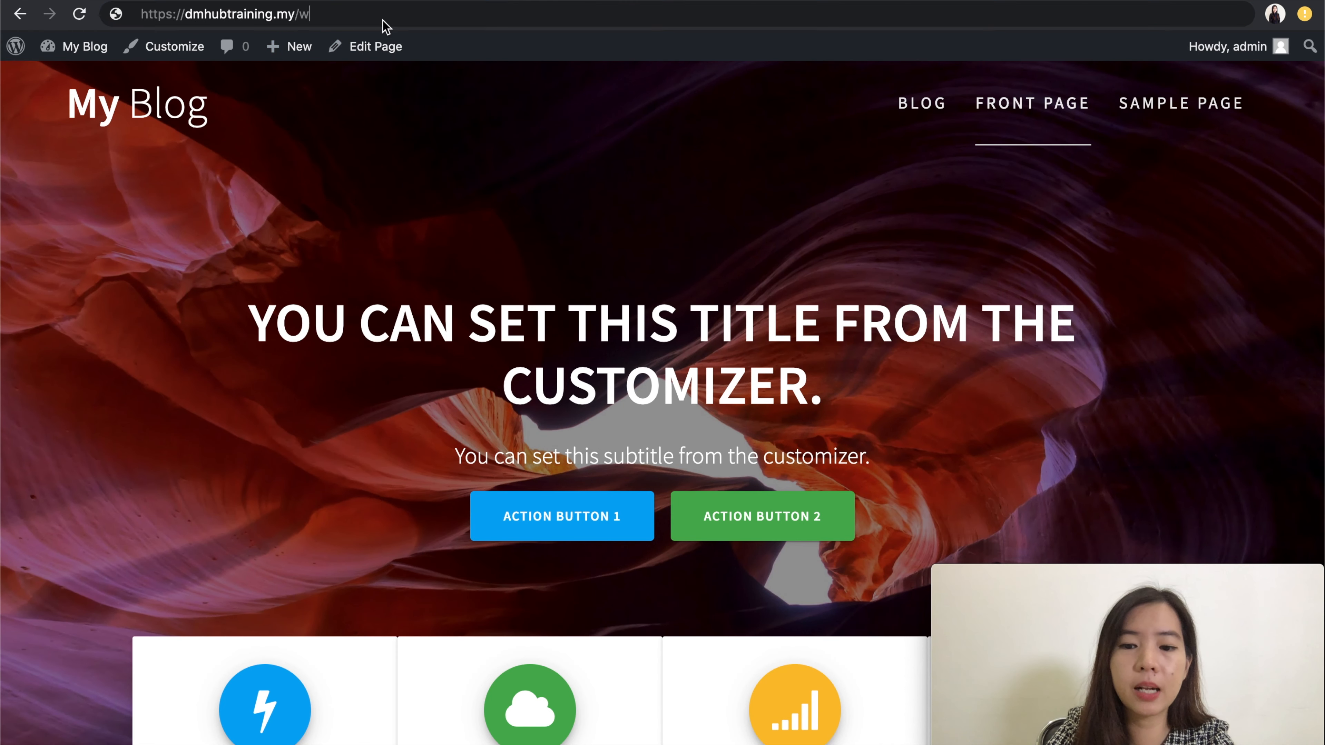
{"action": "type", "text": "wp-admin"}
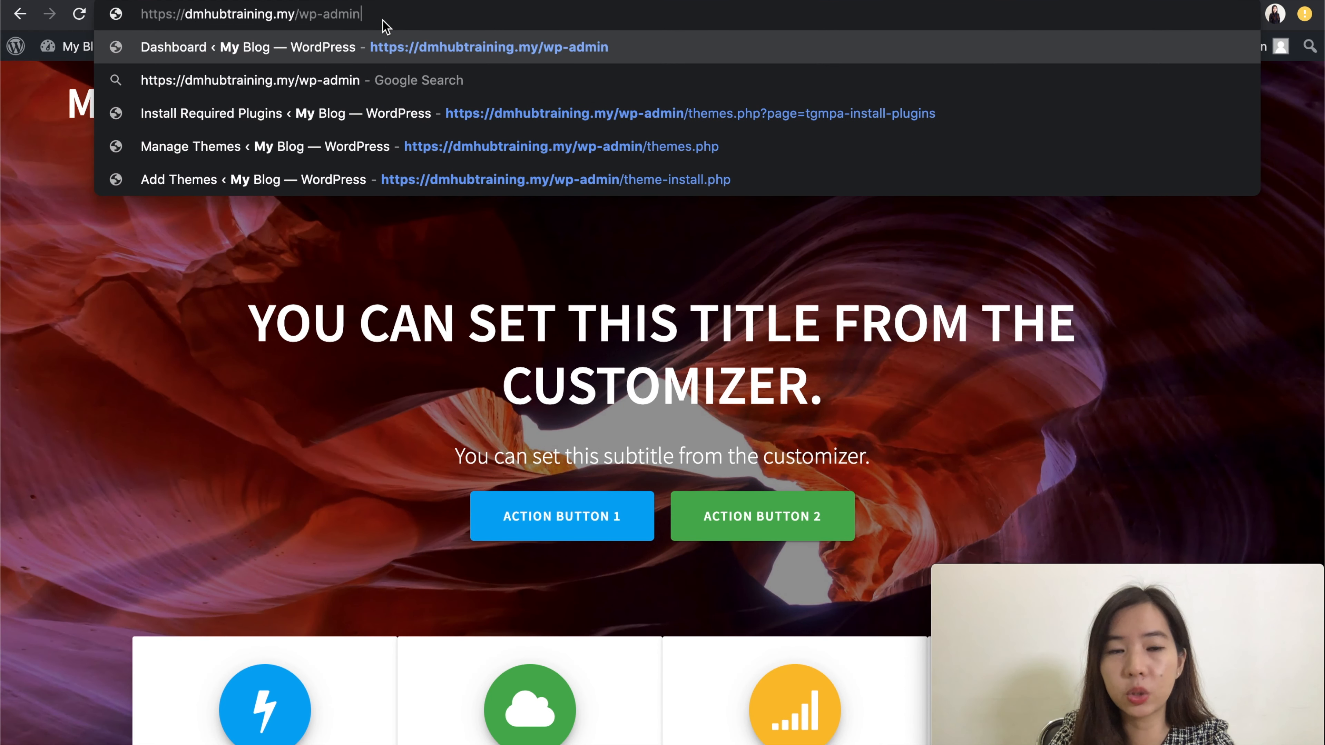
{"action": "key", "text": "Return"}
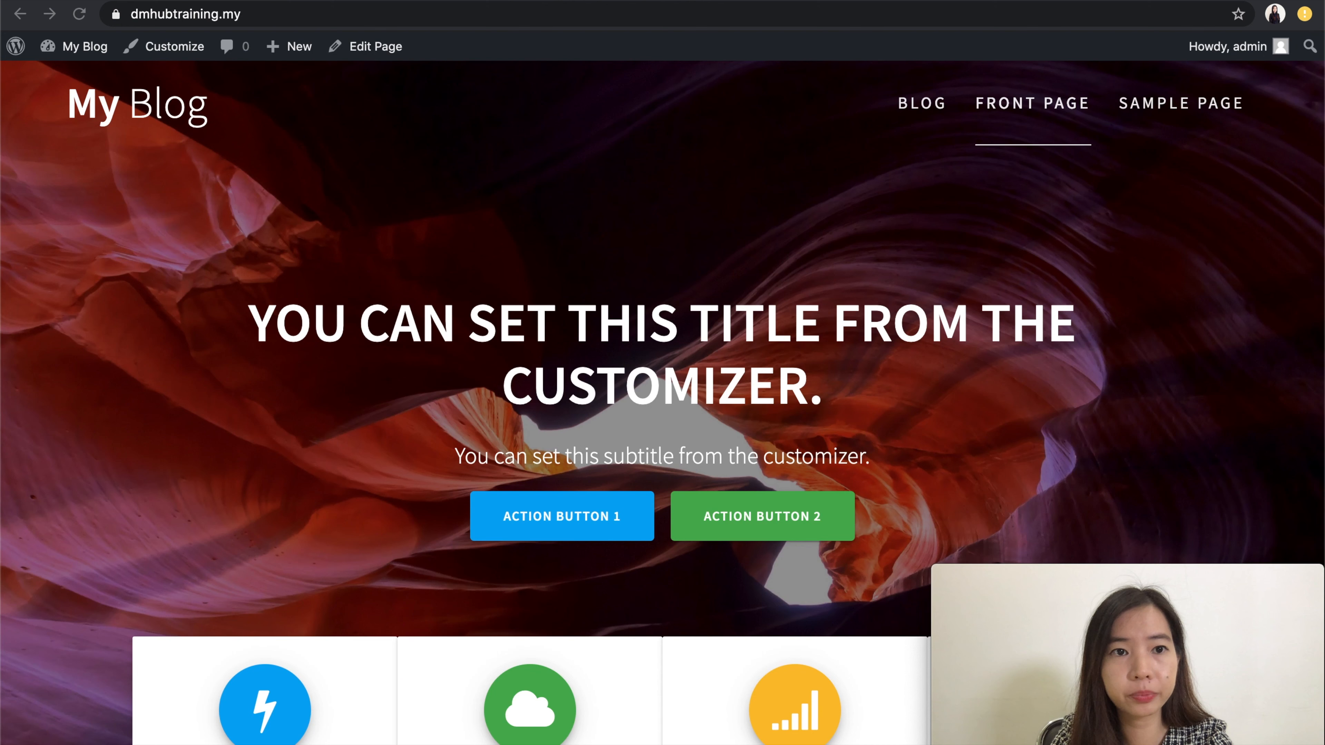
{"action": "left_click", "coordinate": [437, 17]}
{"action": "left_click", "coordinate": [437, 18]}
{"action": "type", "text": "wp-ad"}
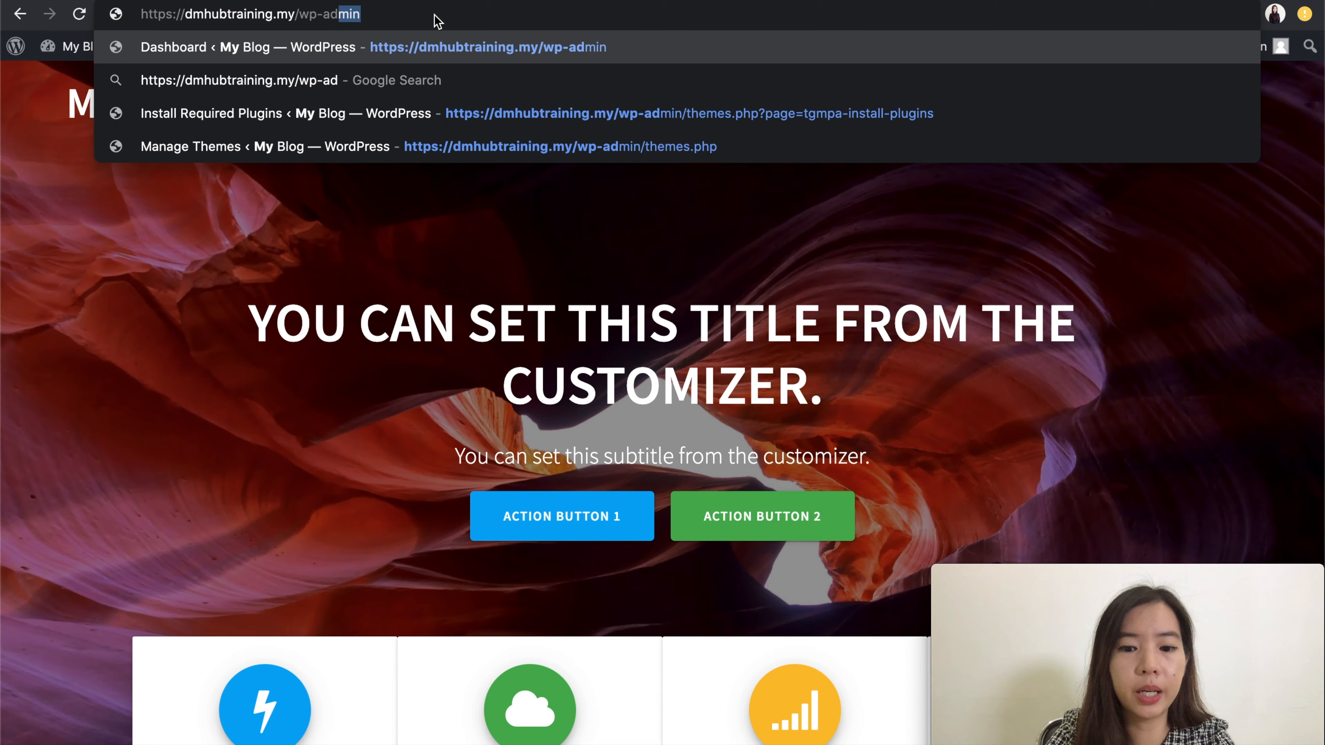
{"action": "type", "text": "min"}
{"action": "key", "text": "Return"}
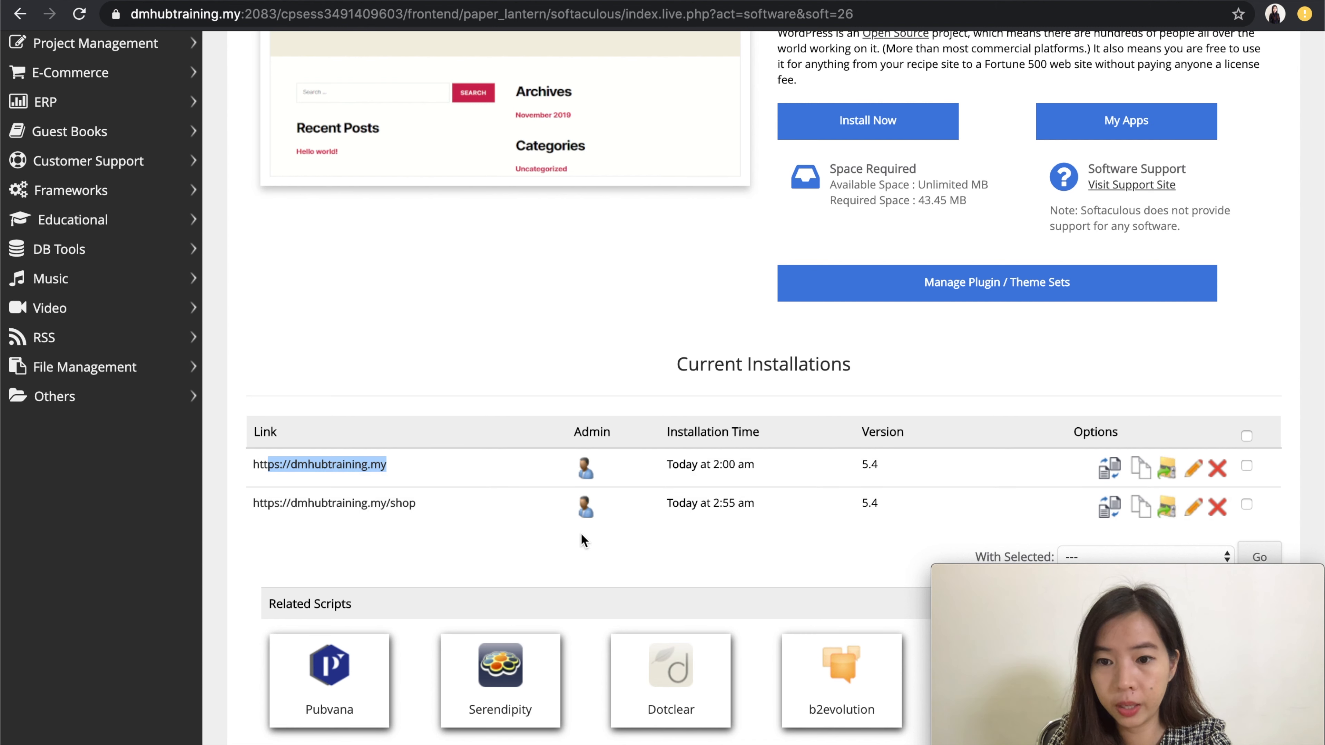
{"action": "left_click_drag", "start_coordinate": [444, 510], "coordinate": [263, 500]}
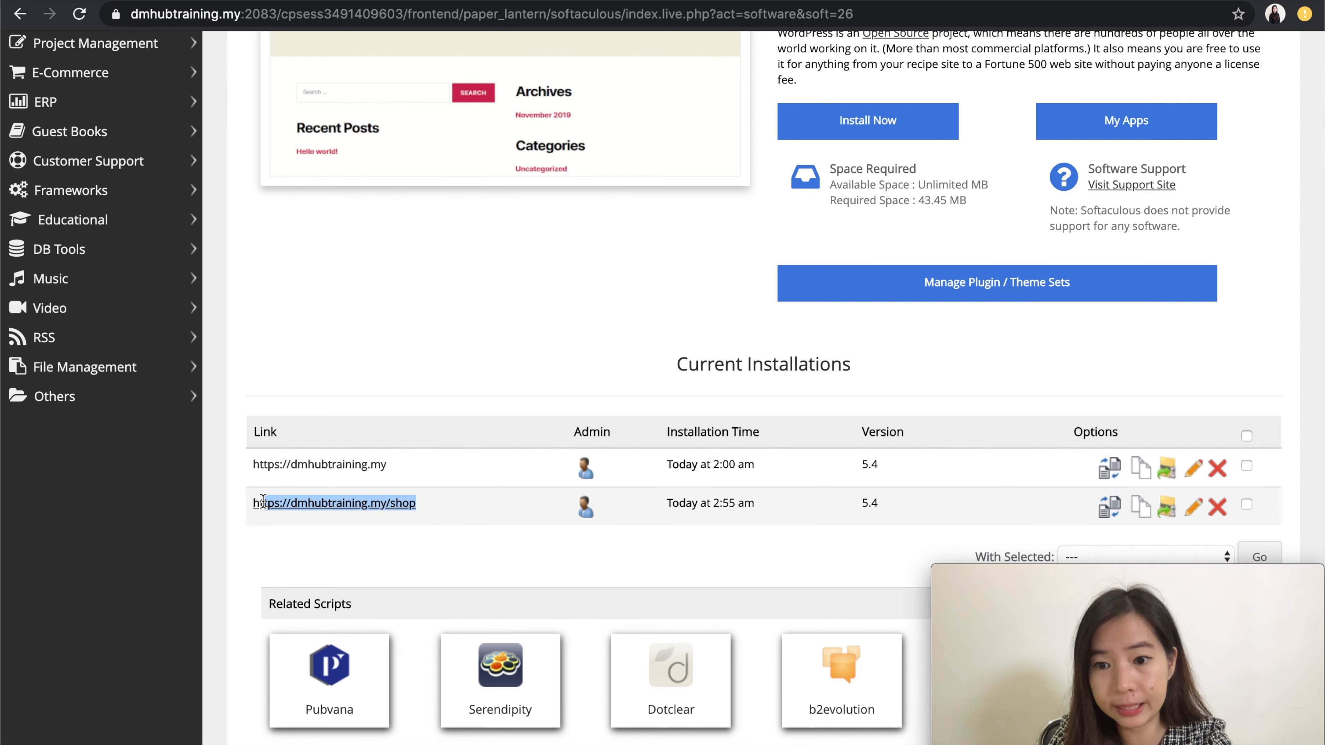
{"action": "left_click", "coordinate": [366, 1]}
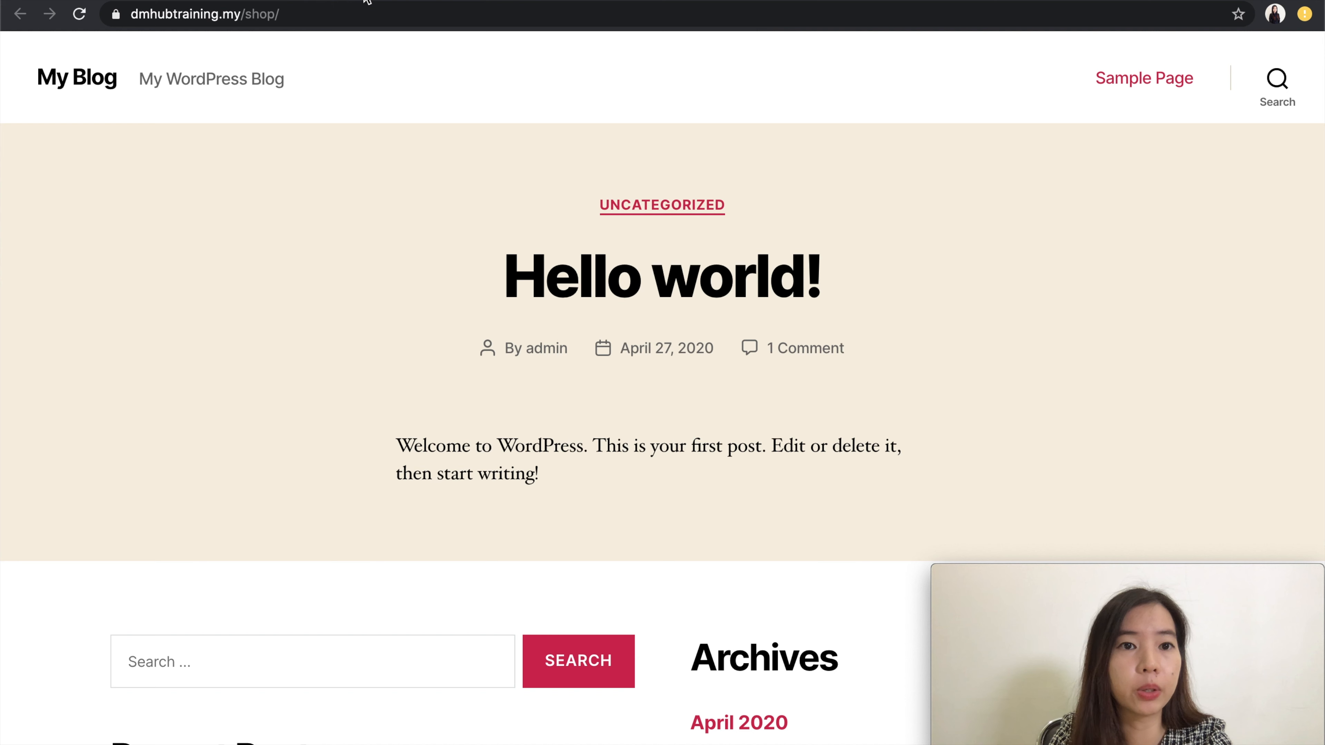
{"action": "left_click", "coordinate": [309, 20]}
{"action": "left_click", "coordinate": [310, 20]}
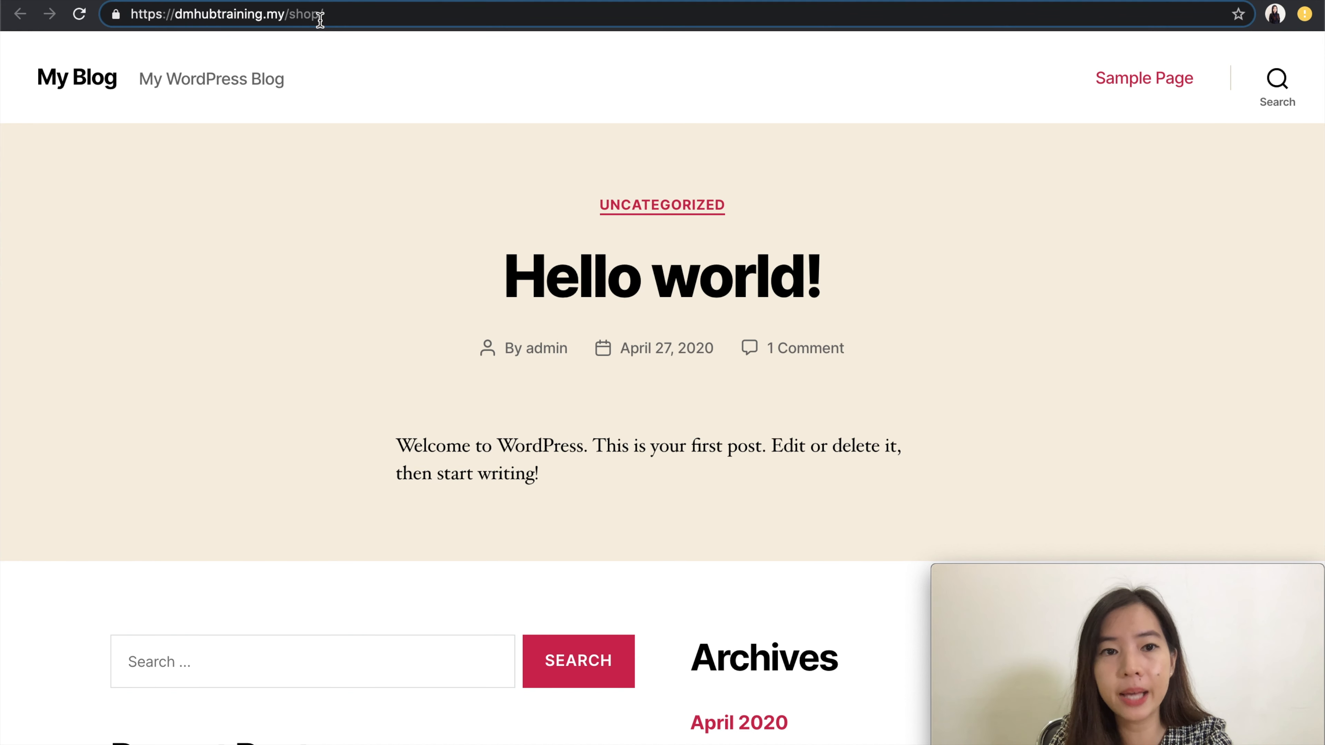
{"action": "type", "text": "wp-admin"}
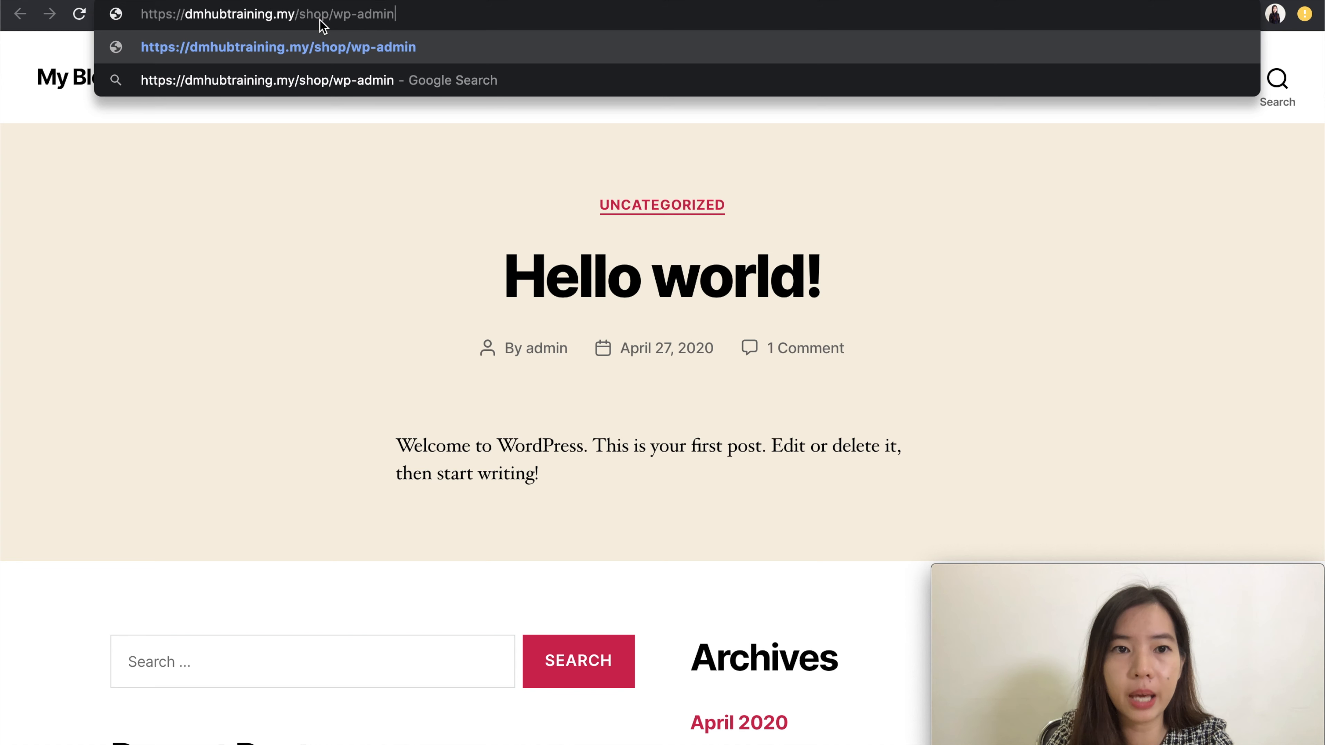
{"action": "key", "text": "Return"}
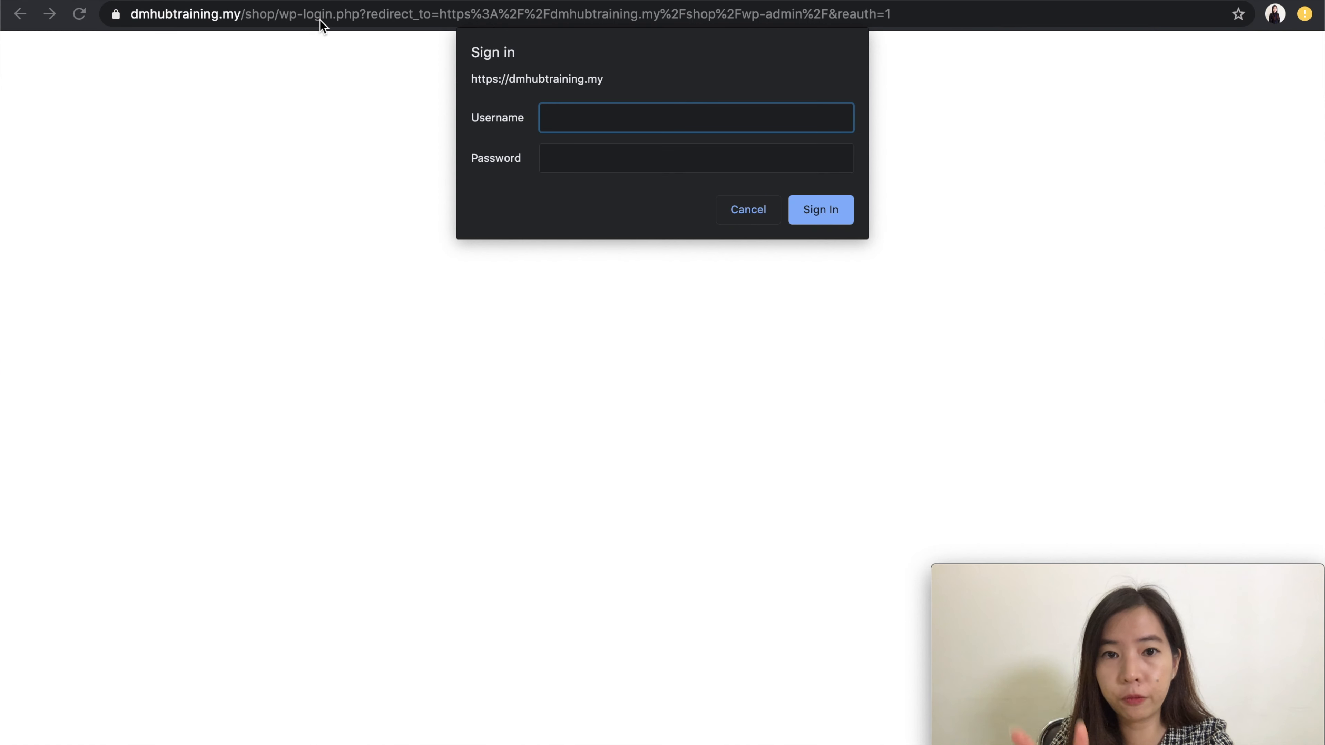
{"action": "left_click", "coordinate": [749, 220]}
Step: Open the shop site's dashboard through its admin link among the current installations, and compare both dashboards' web addresses
{"action": "left_click", "coordinate": [201, 1]}
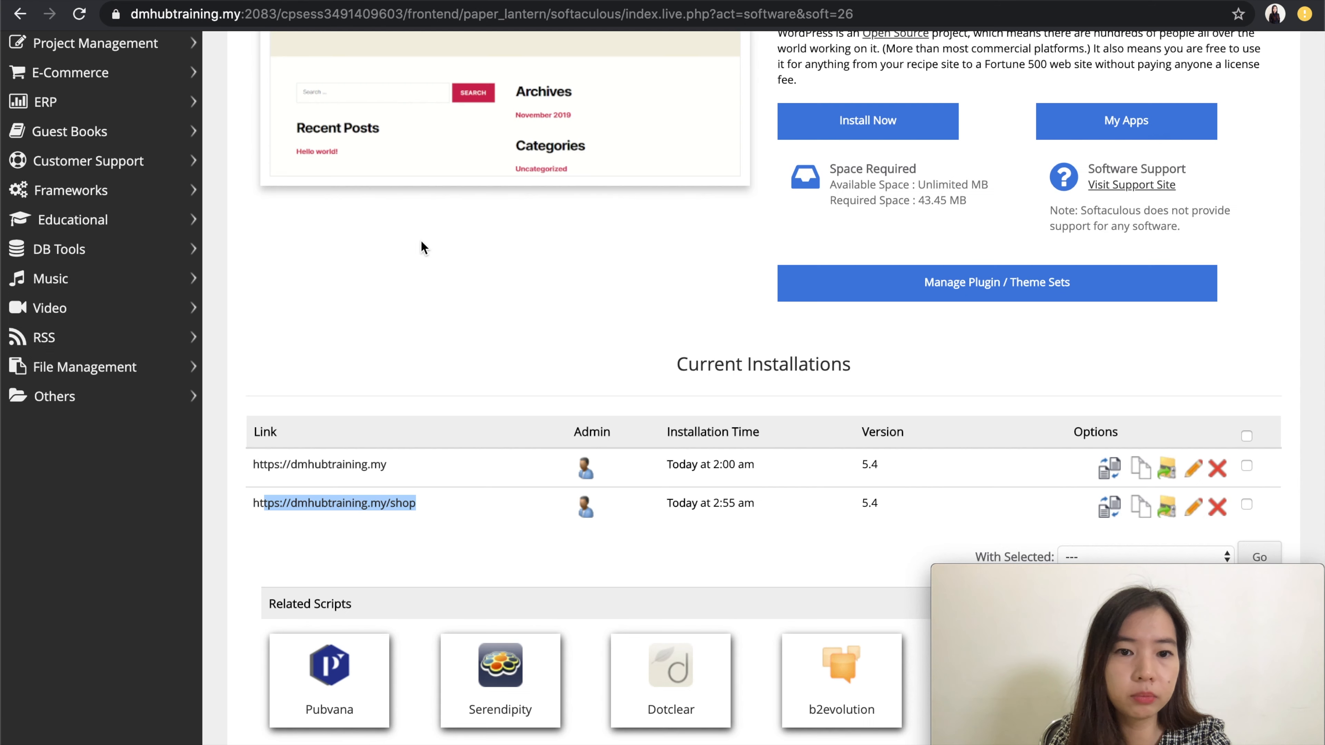
{"action": "left_click", "coordinate": [585, 503]}
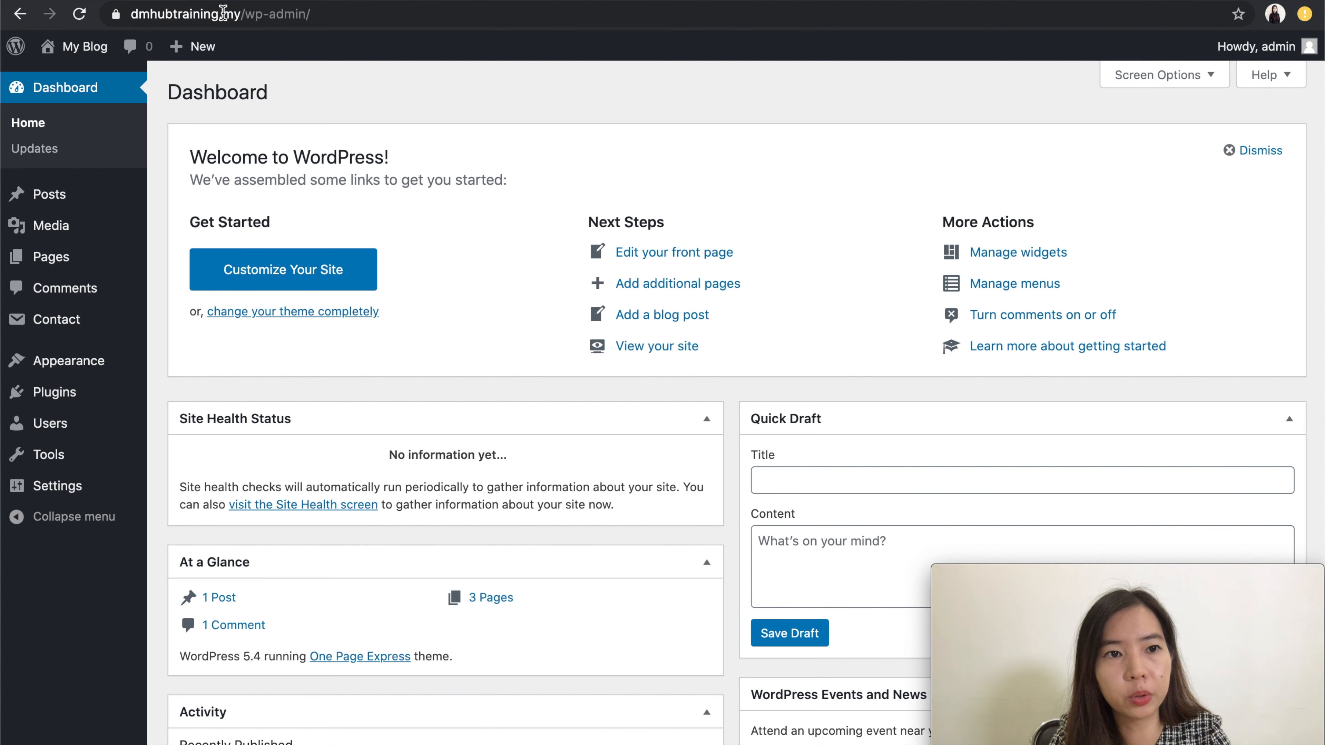
{"action": "left_click_drag", "start_coordinate": [239, 7], "coordinate": [118, 6]}
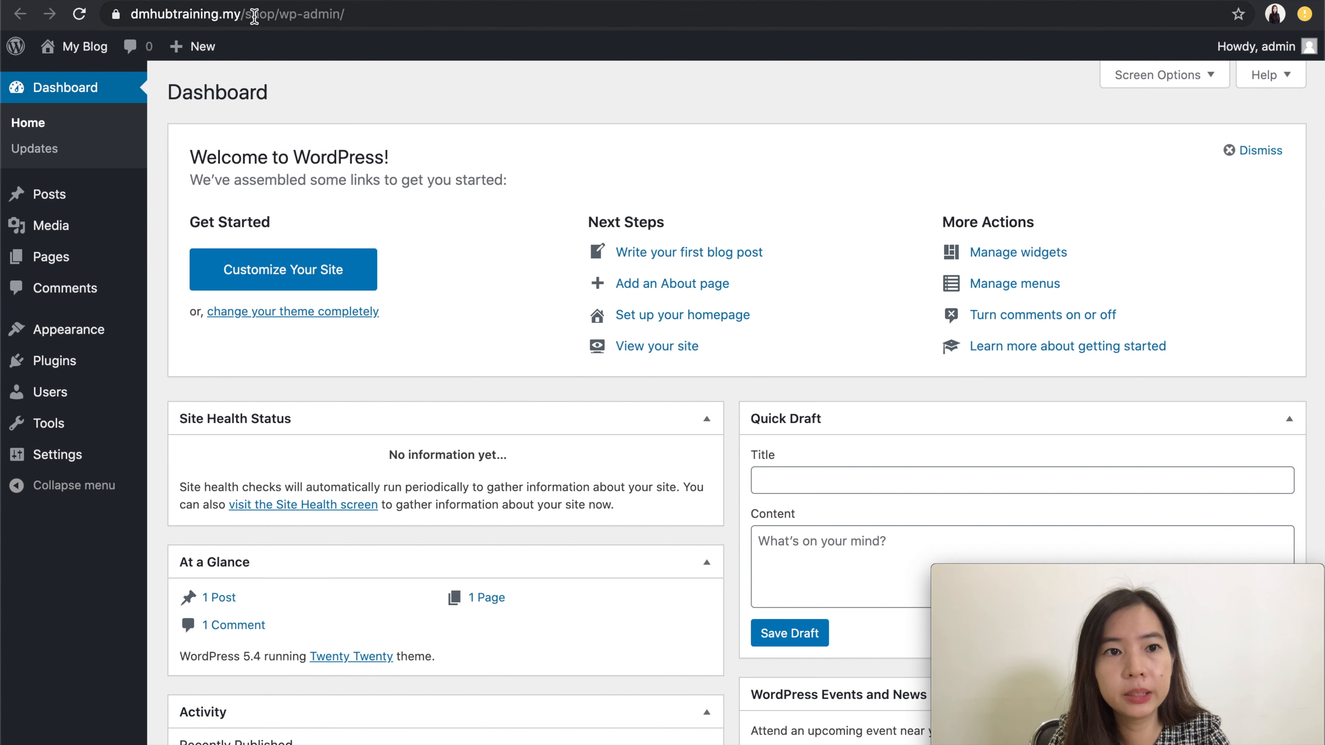
{"action": "left_click", "coordinate": [253, 14]}
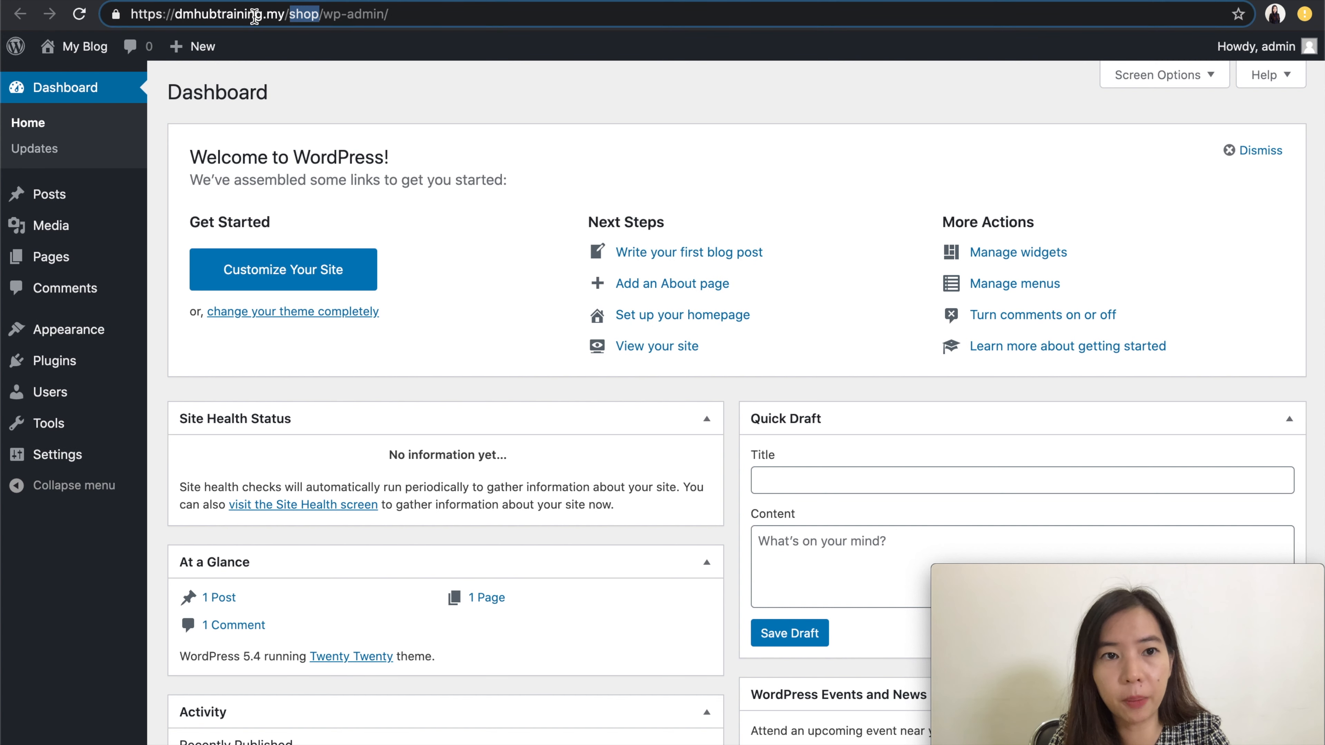
Step: Open the front pages of the shop site and the main site in new tabs from their dashboards
{"action": "mouse_move", "coordinate": [79, 46]}
{"action": "right_click", "coordinate": [87, 80]}
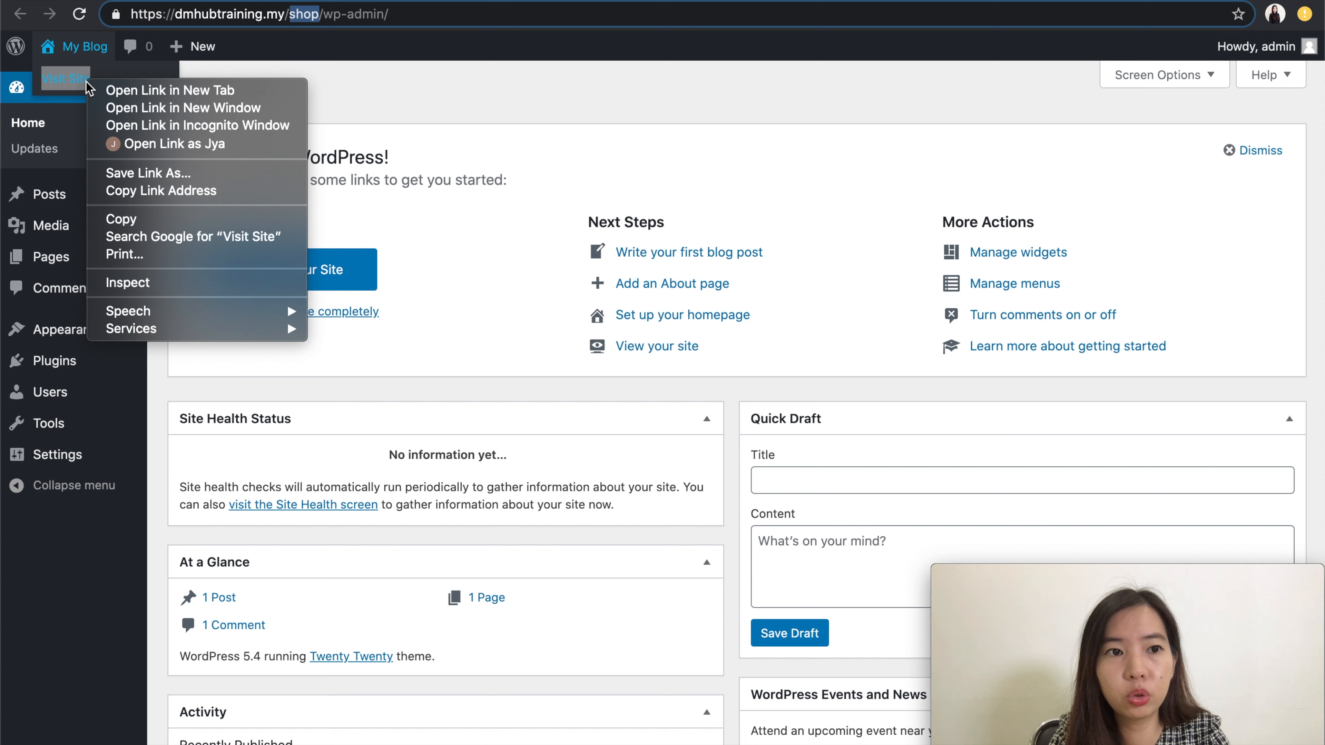
{"action": "left_click", "coordinate": [120, 90]}
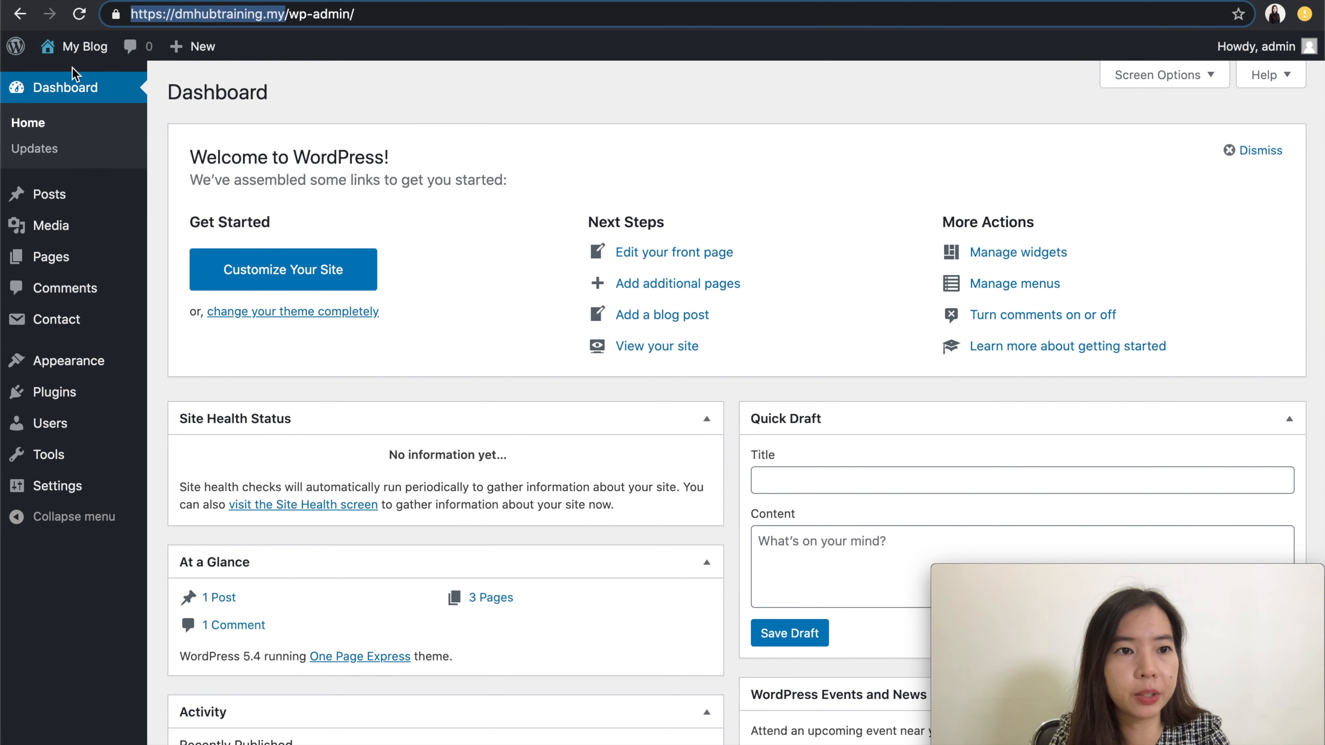
{"action": "mouse_move", "coordinate": [63, 49]}
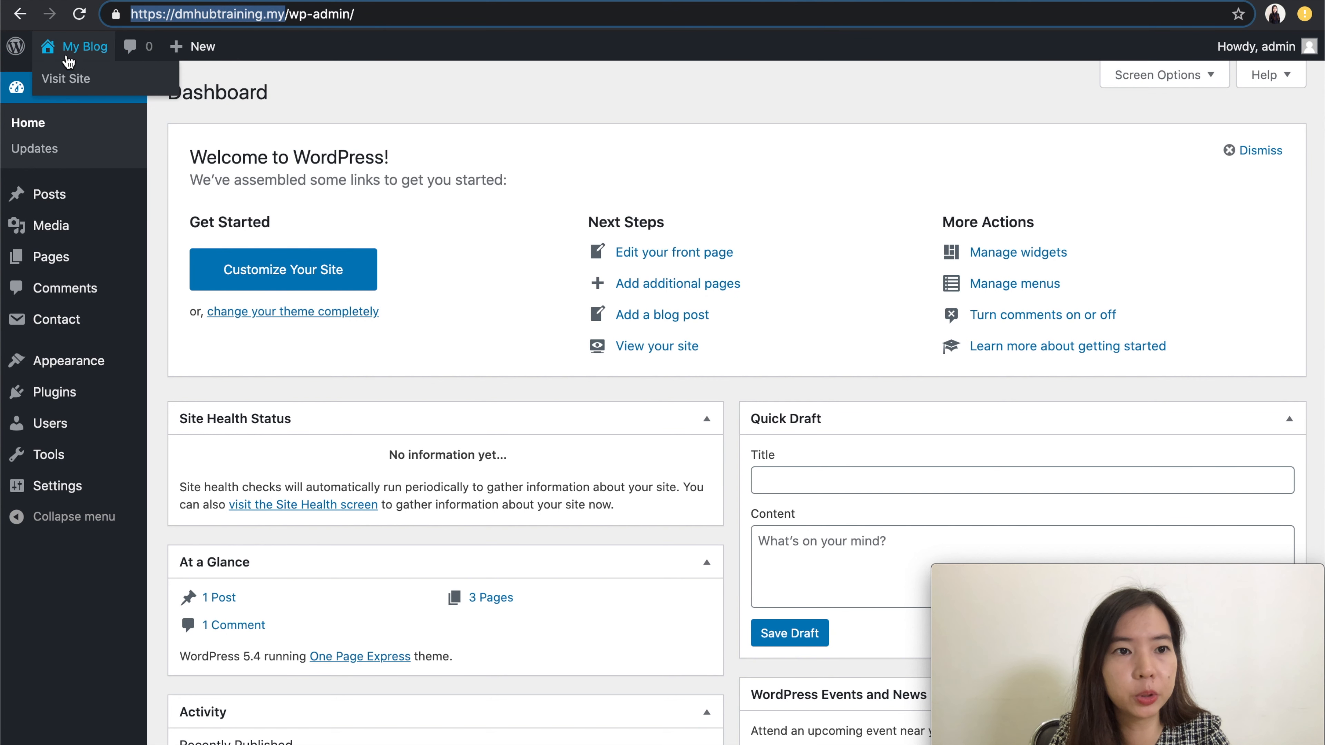
{"action": "right_click", "coordinate": [78, 79]}
{"action": "left_click", "coordinate": [110, 86]}
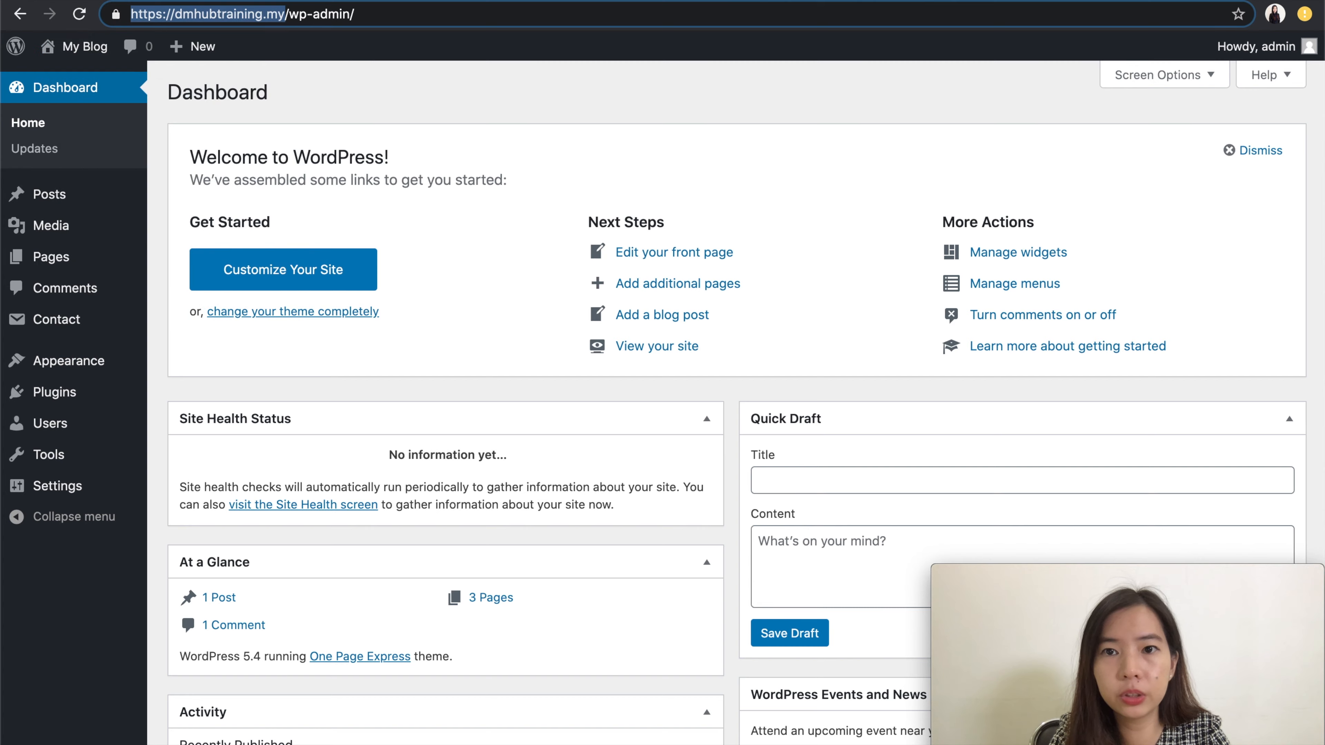
Step: Compare the front pages and dashboards of the two sites, checking the shop front page's web address
{"action": "left_click", "coordinate": [725, 1]}
{"action": "key", "text": "ctrl+Tab"}
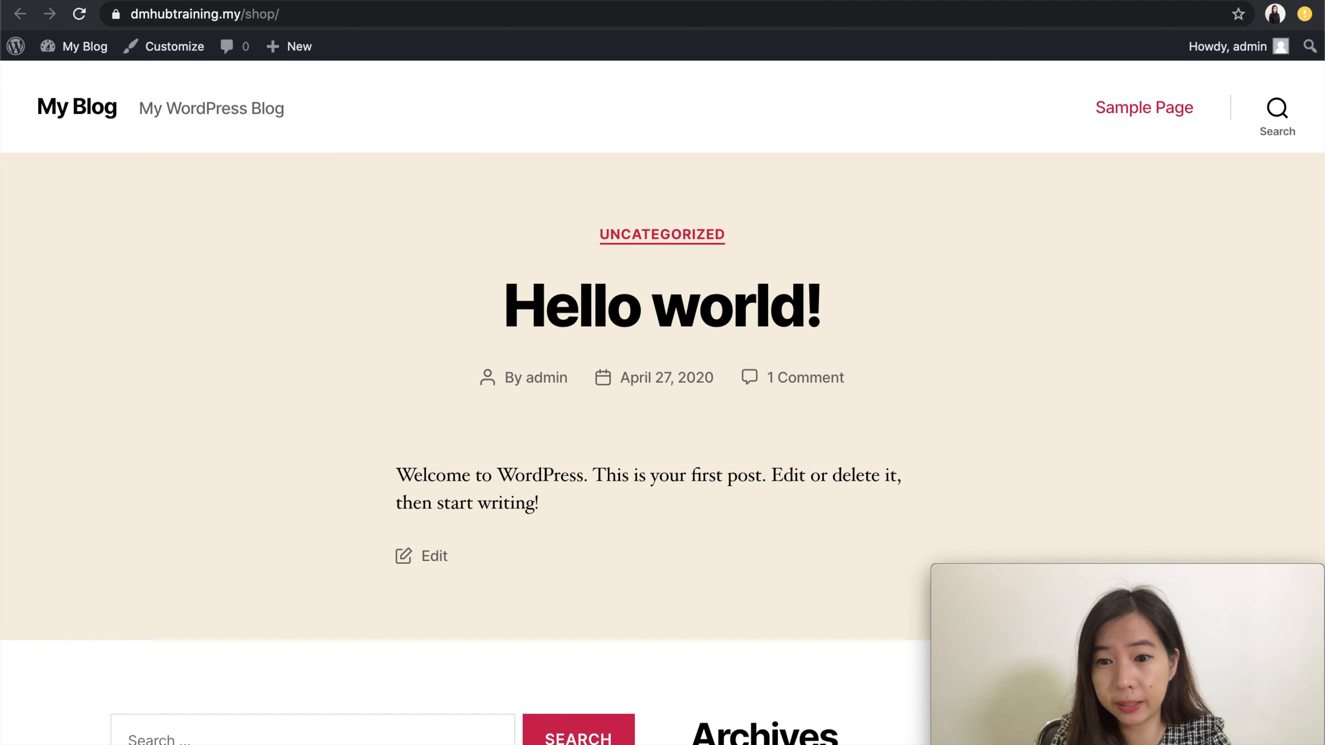
{"action": "key", "text": "ctrl+Tab"}
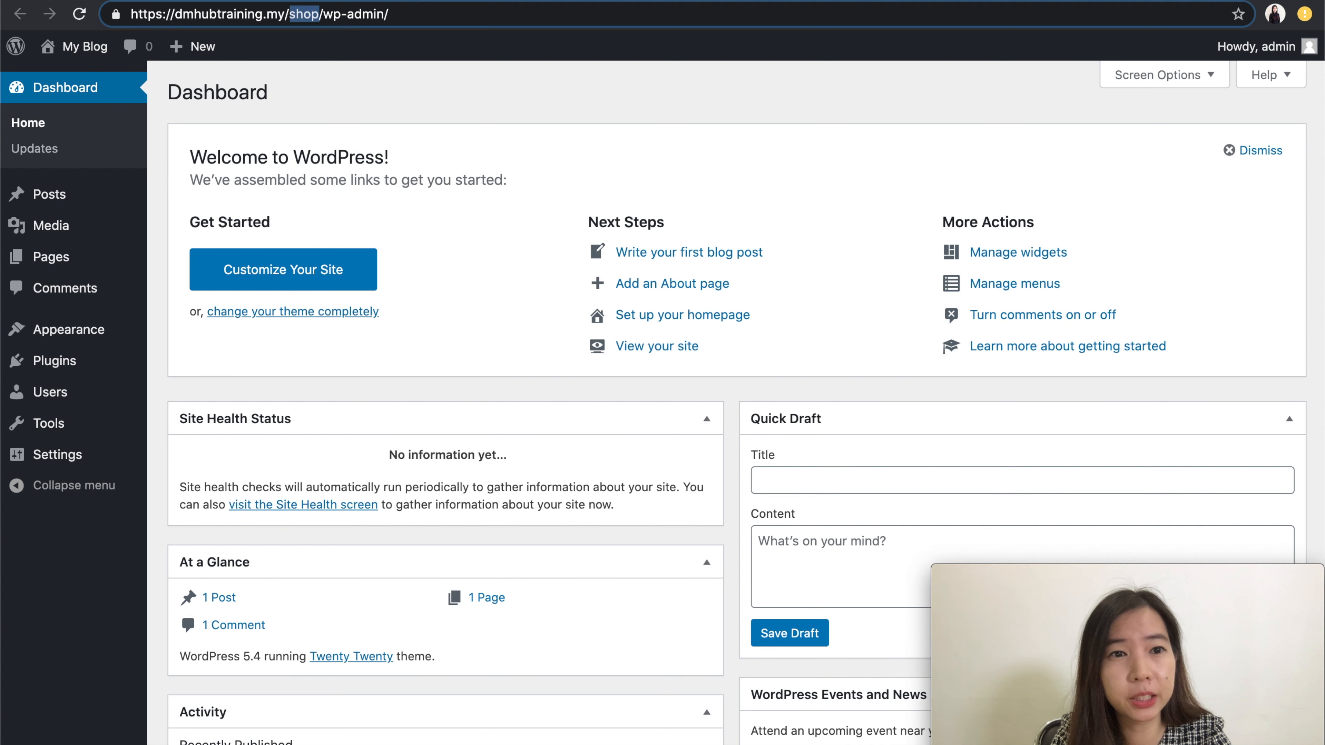
{"action": "left_click", "coordinate": [581, 2]}
{"action": "left_click", "coordinate": [288, 11]}
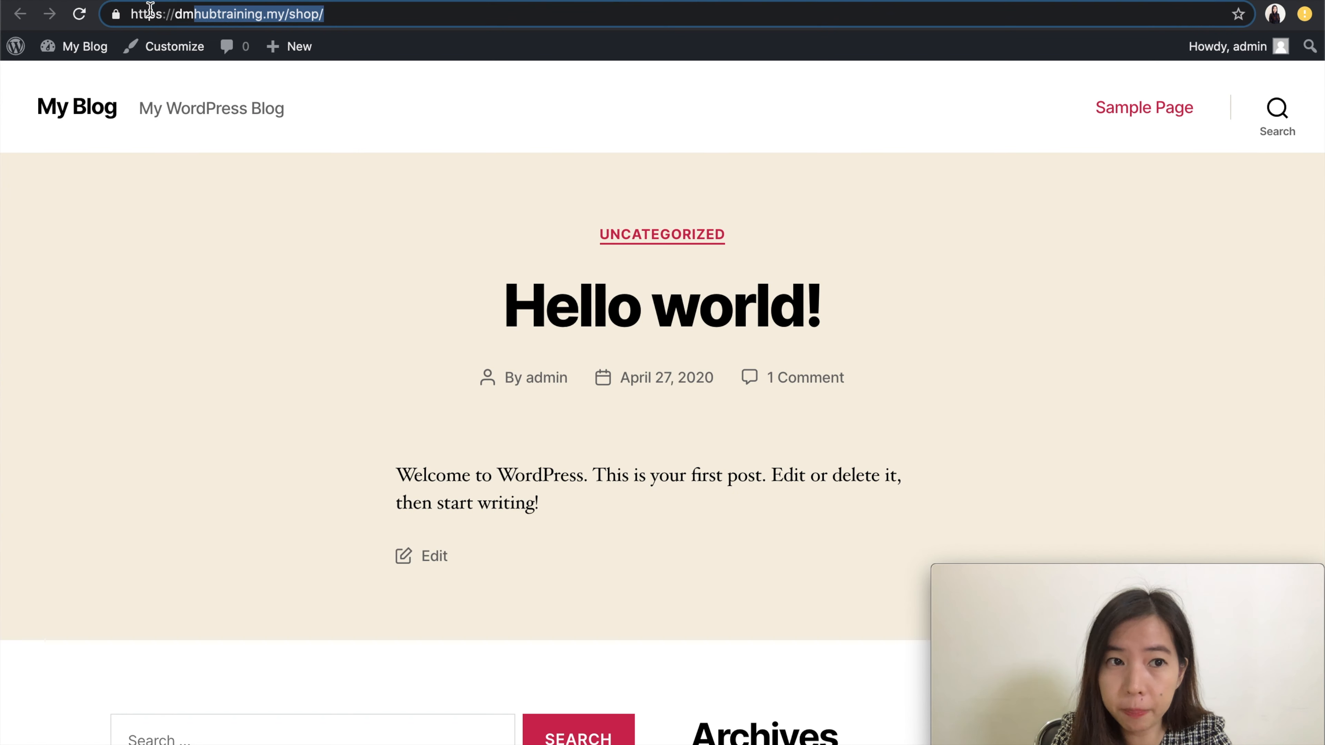
{"action": "key", "text": "ctrl+Tab"}
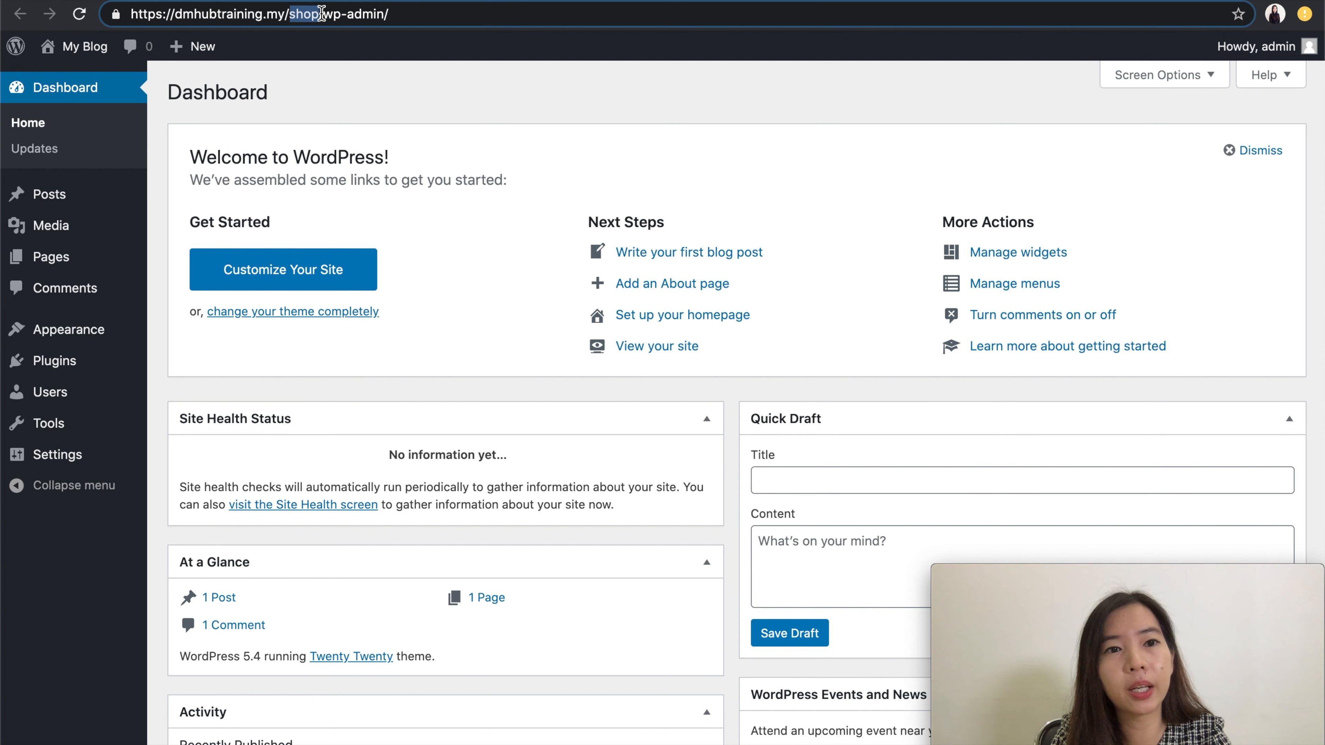
Step: Open the page for adding themes in the shop site's dashboard and search for "ecommerce" themes
{"action": "mouse_move", "coordinate": [69, 353]}
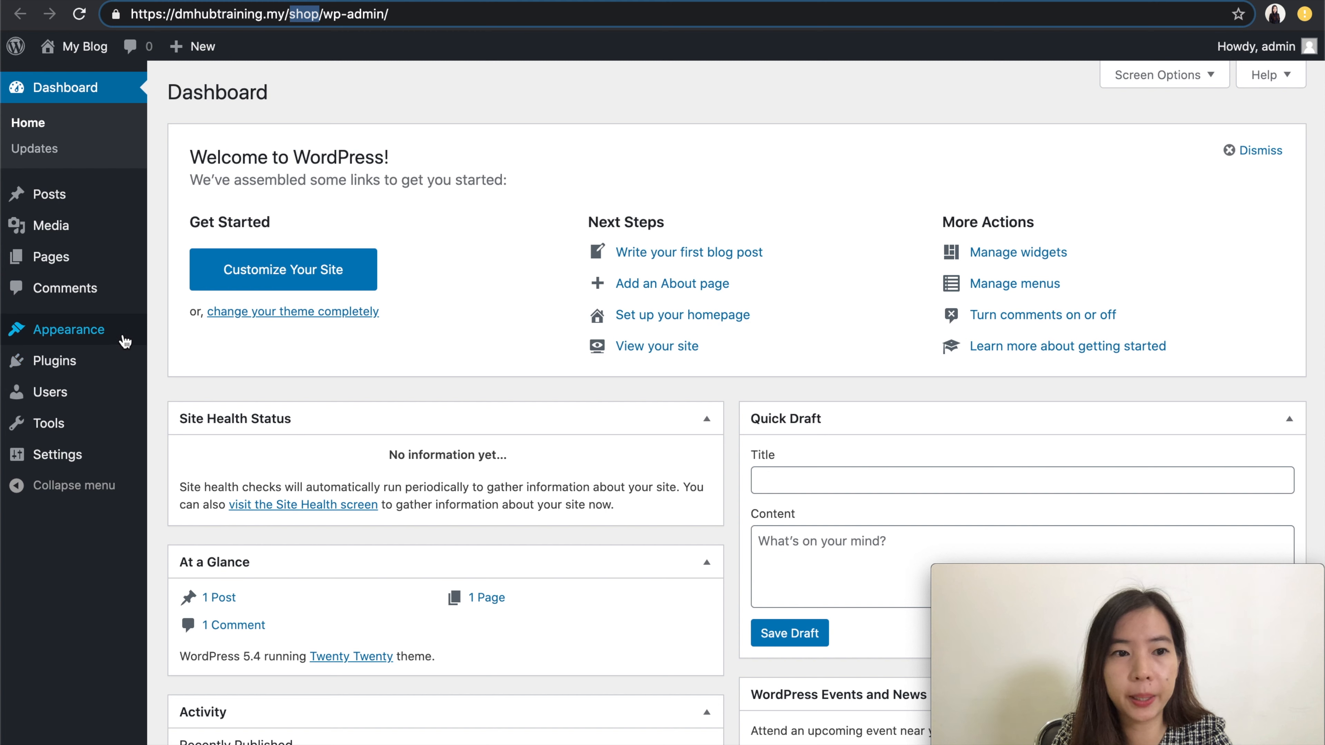
{"action": "mouse_move", "coordinate": [121, 338]}
{"action": "left_click", "coordinate": [185, 338]}
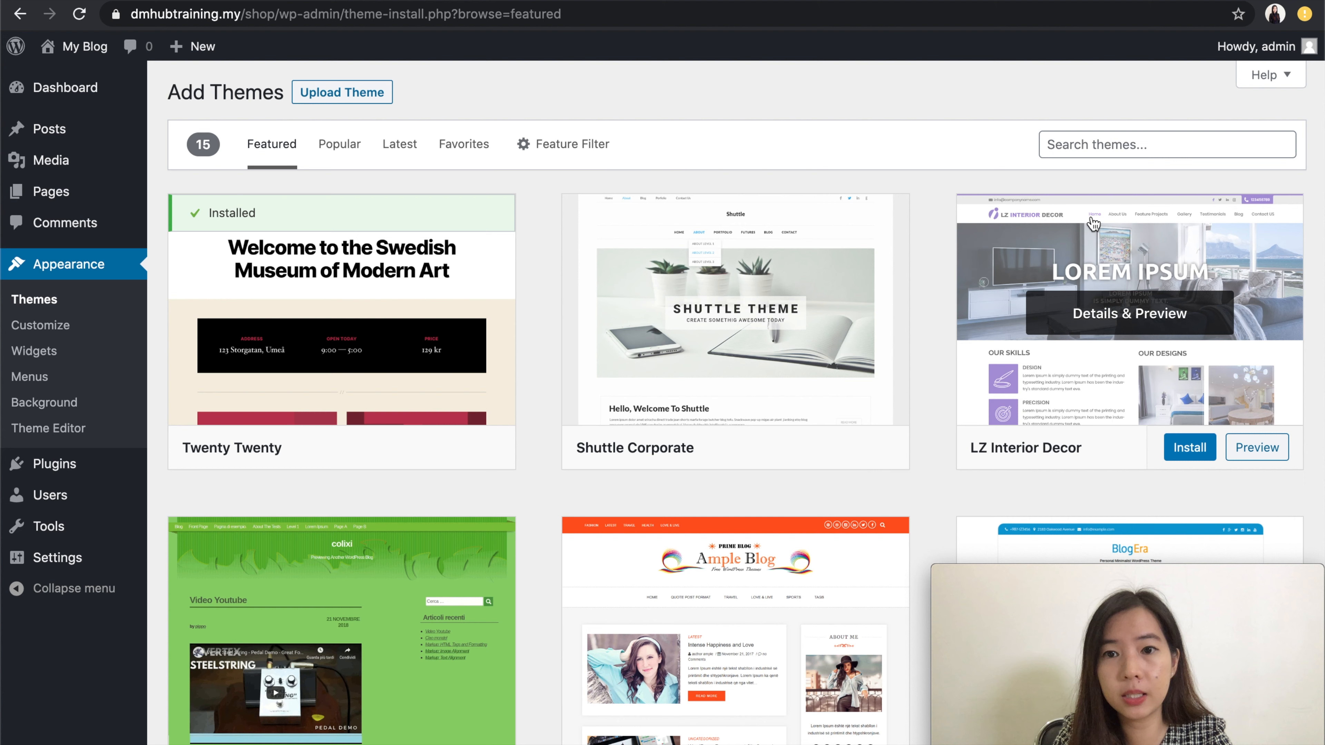
{"action": "left_click", "coordinate": [1149, 150]}
{"action": "type", "text": "ecommerce"}
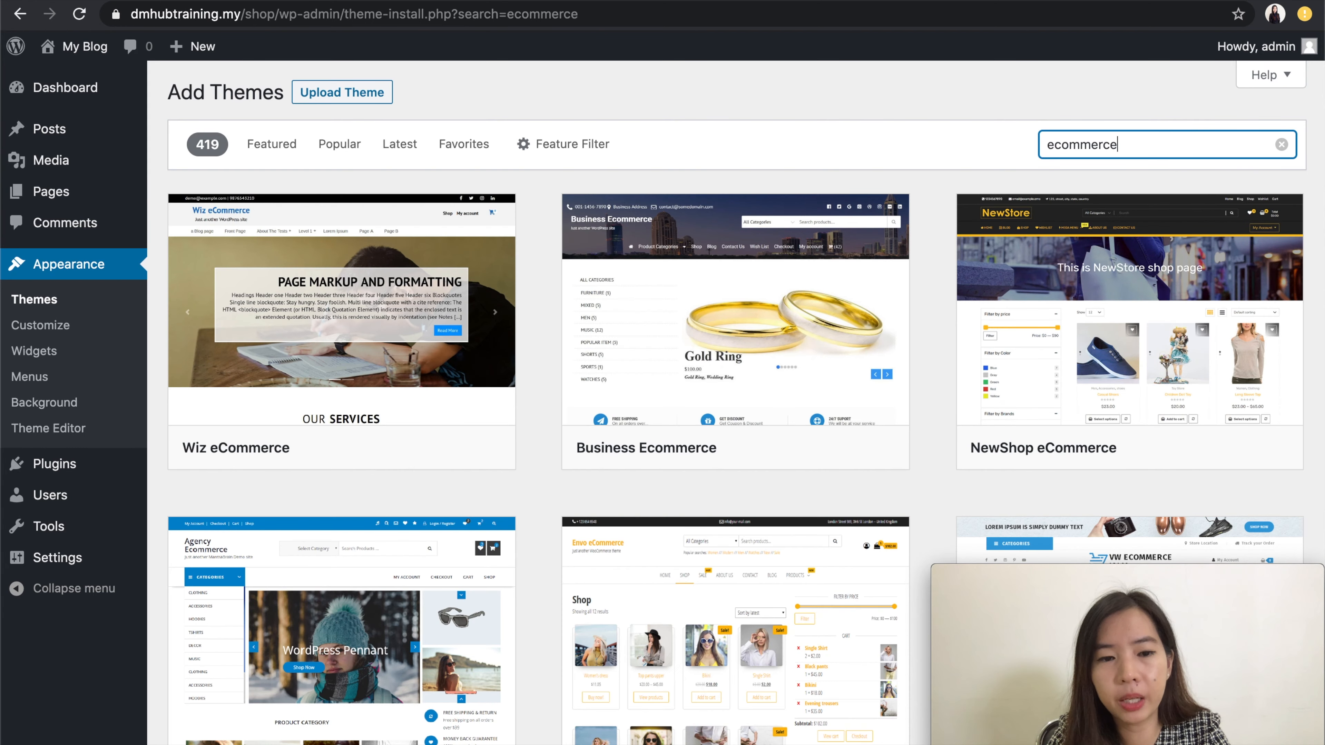
Step: Browse the ecommerce themes, preview Ecommerce Solution and Pasal Ecommerce, and return to the theme list
{"action": "scroll", "coordinate": [928, 558], "scroll_direction": "down", "scroll_amount": 10}
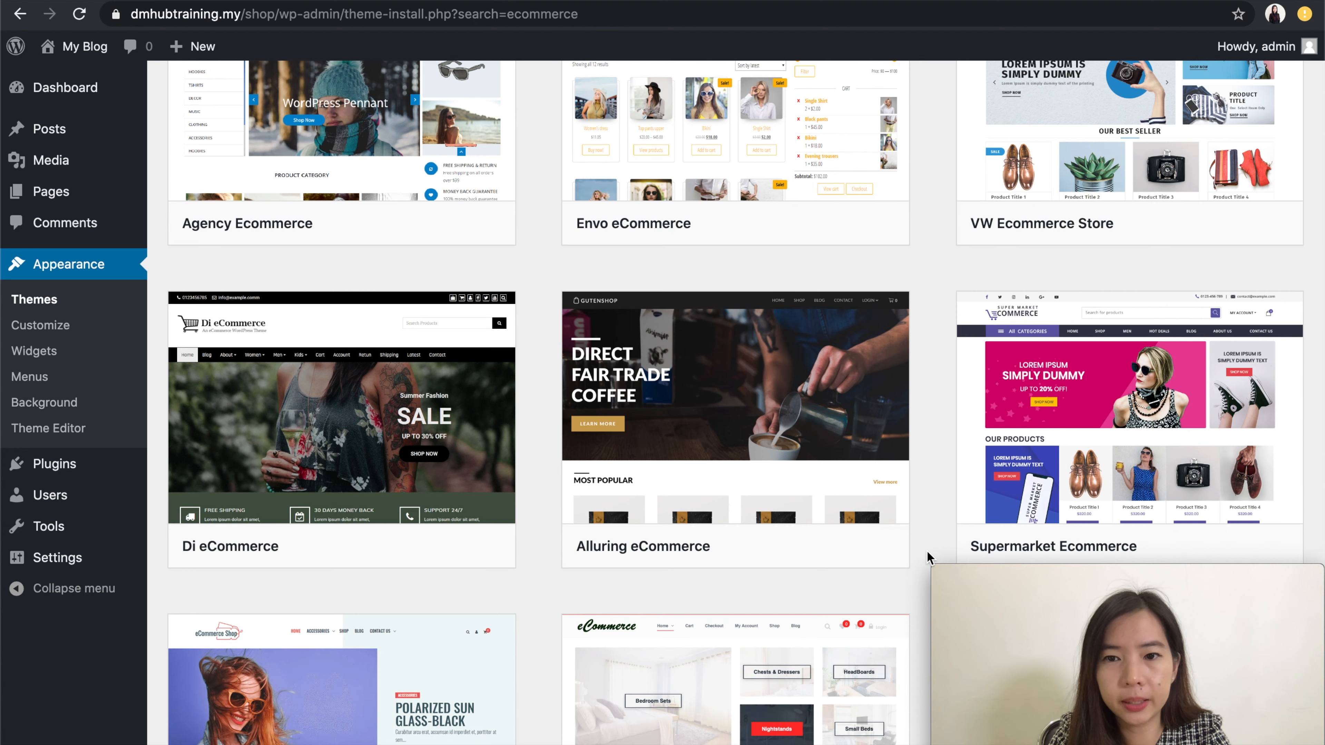
{"action": "scroll", "coordinate": [928, 557], "scroll_direction": "down", "scroll_amount": 3}
{"action": "scroll", "coordinate": [928, 557], "scroll_direction": "down", "scroll_amount": 15}
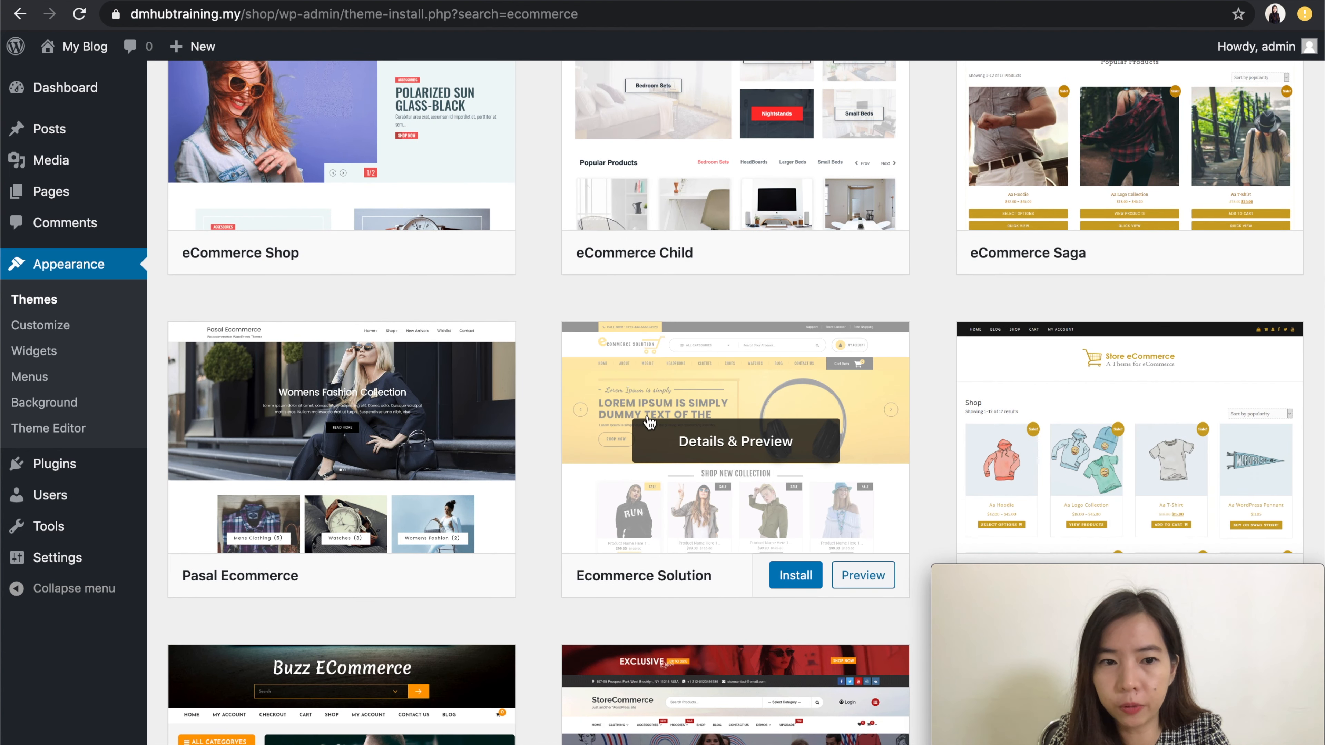
{"action": "scroll", "coordinate": [542, 582], "scroll_direction": "down", "scroll_amount": 2}
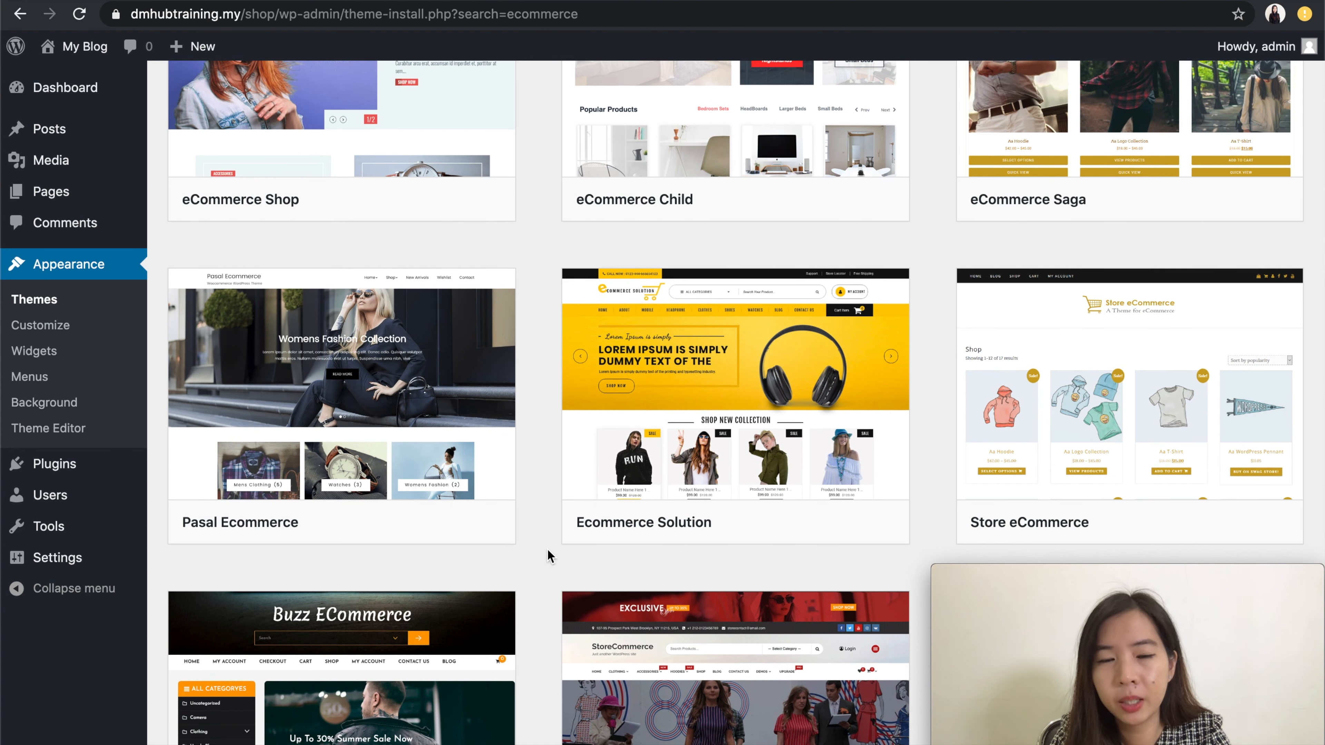
{"action": "left_click", "coordinate": [876, 525]}
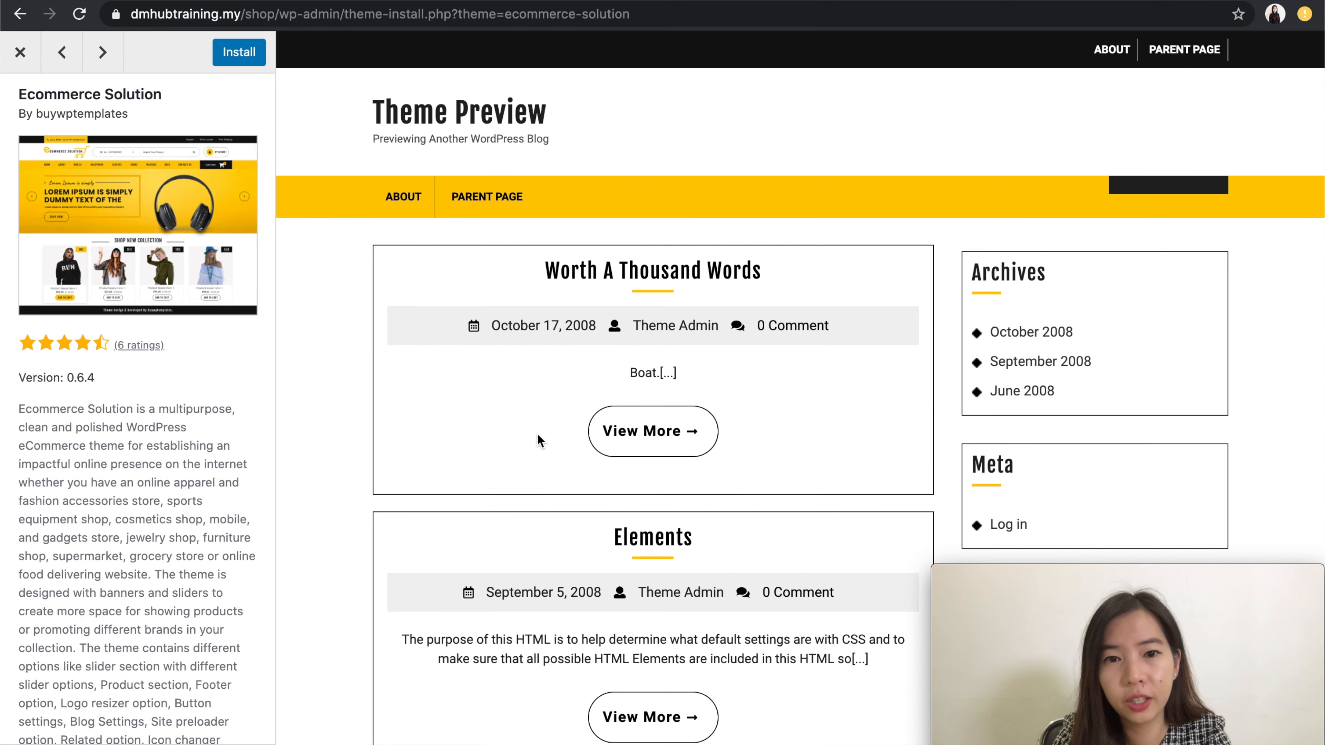
{"action": "scroll", "coordinate": [556, 507], "scroll_direction": "down", "scroll_amount": 7}
{"action": "scroll", "coordinate": [772, 381], "scroll_direction": "down", "scroll_amount": 13}
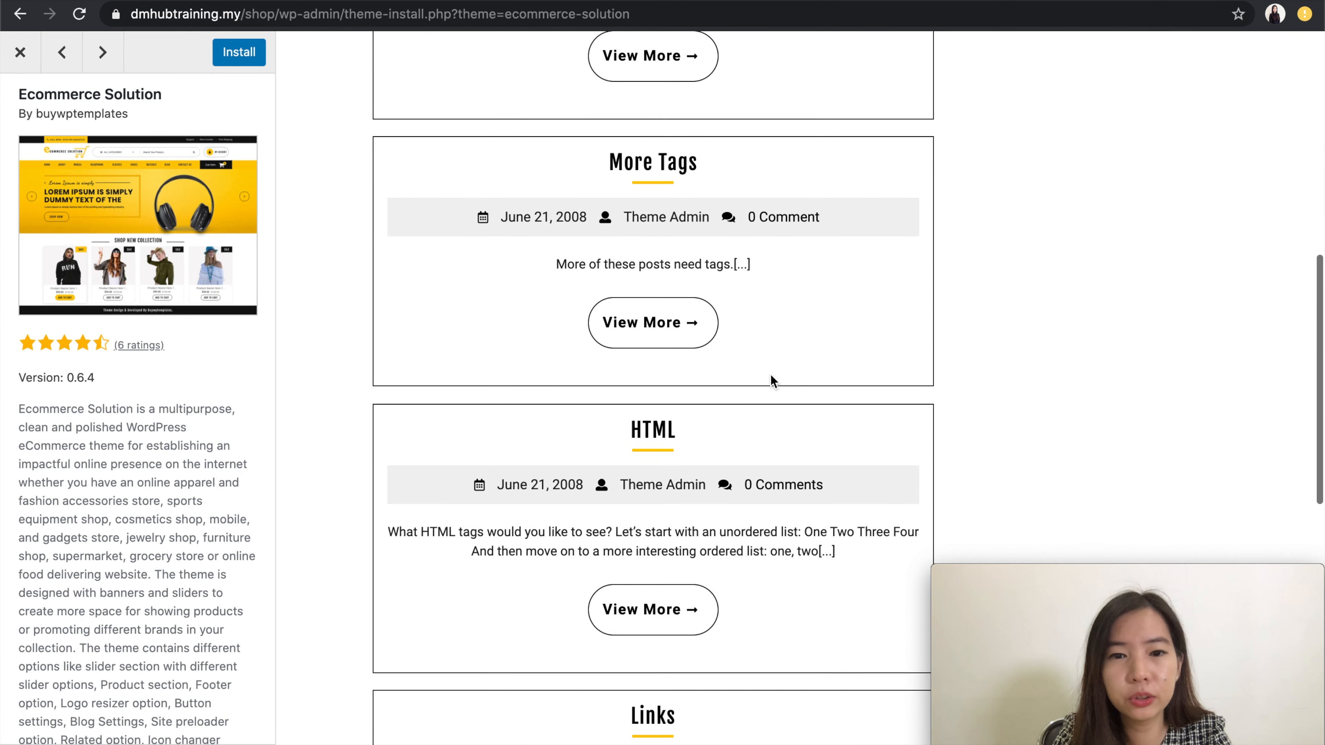
{"action": "scroll", "coordinate": [772, 381], "scroll_direction": "up", "scroll_amount": 20}
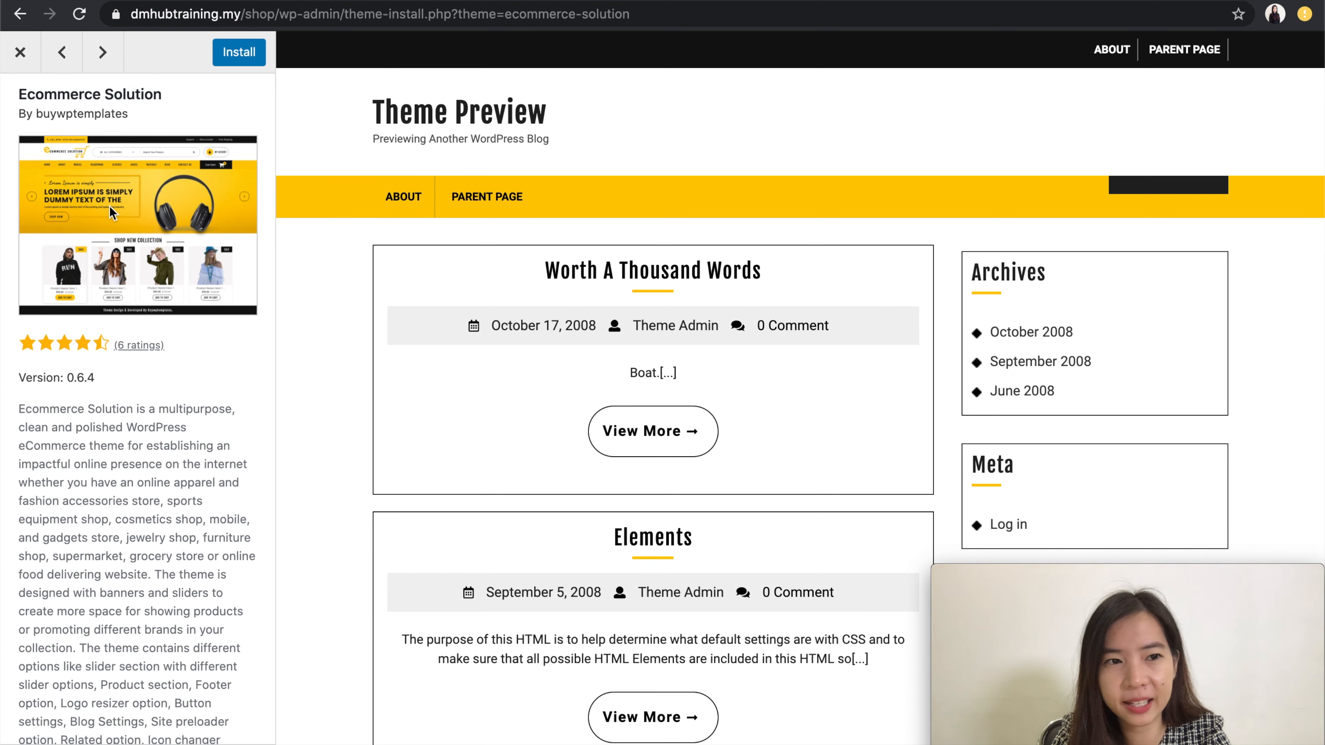
{"action": "left_click", "coordinate": [60, 54]}
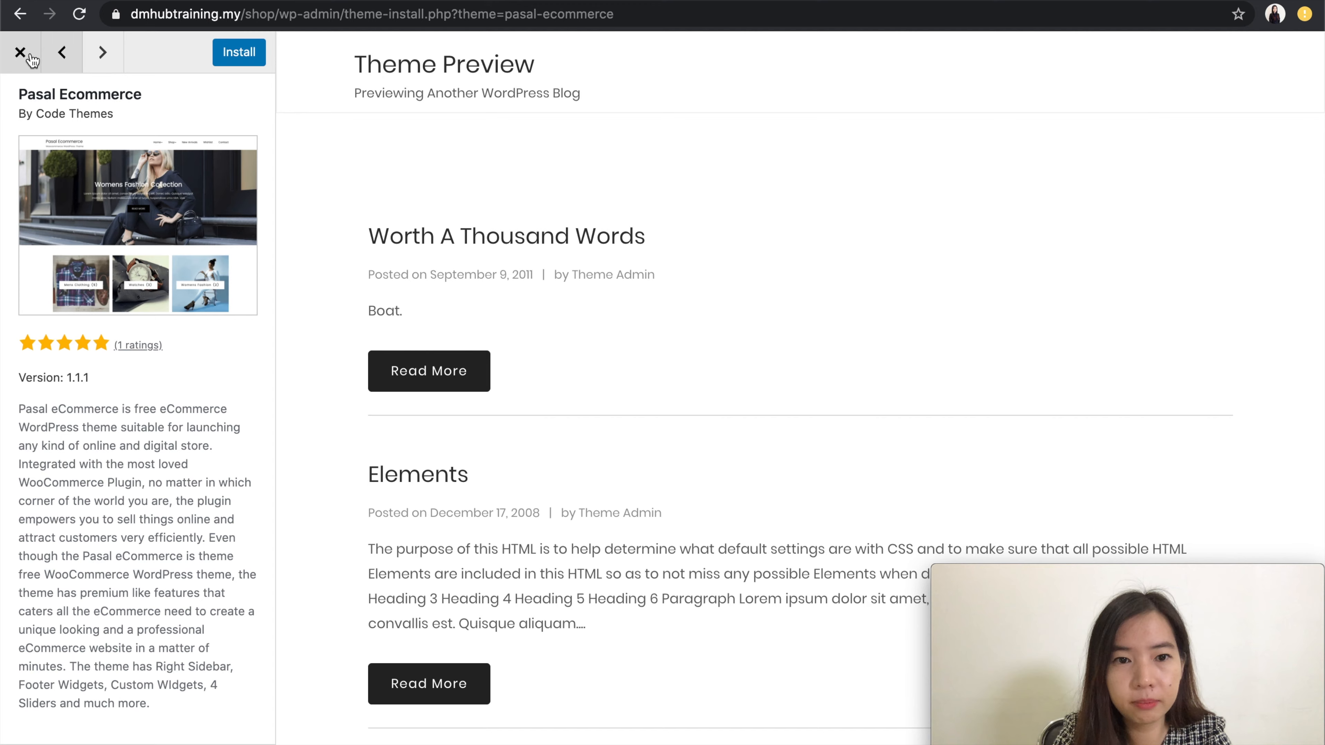
{"action": "left_click", "coordinate": [30, 55]}
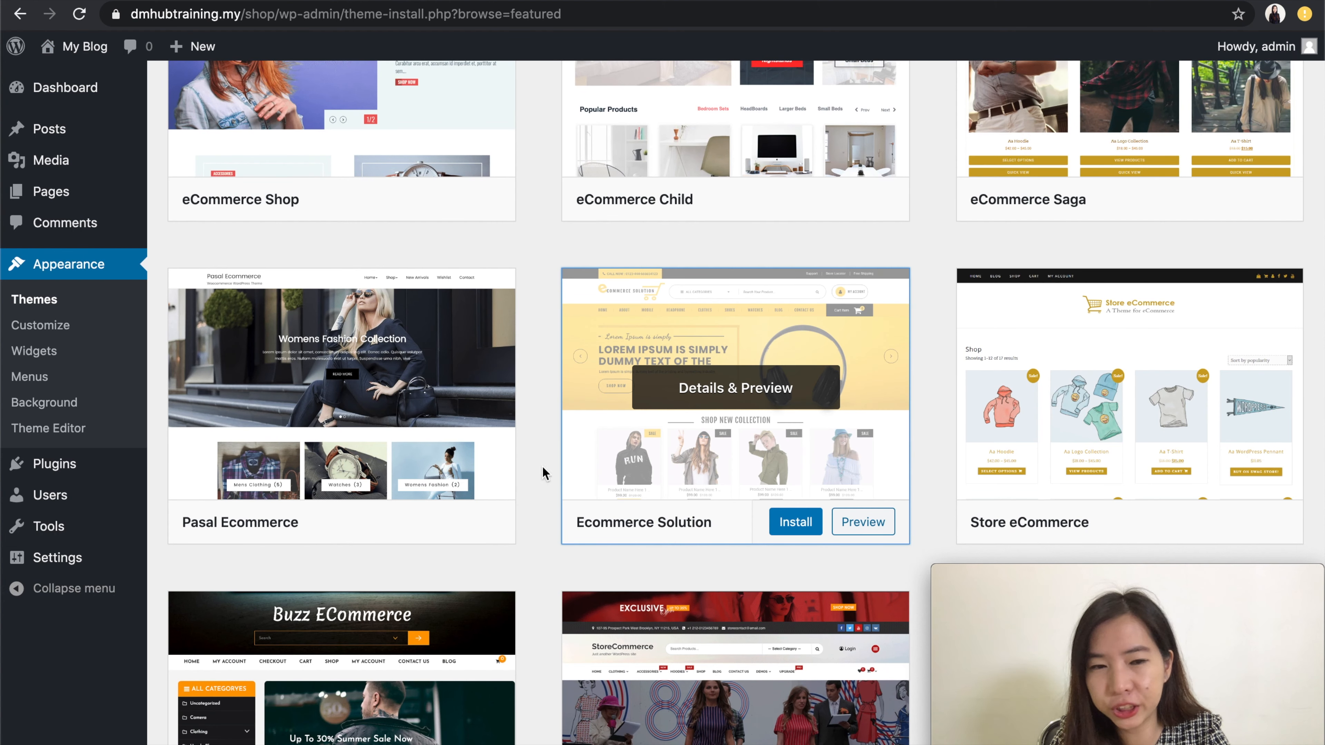
Step: Preview the StoreCommerce theme further down the list and close the preview
{"action": "scroll", "coordinate": [542, 470], "scroll_direction": "down", "scroll_amount": 6}
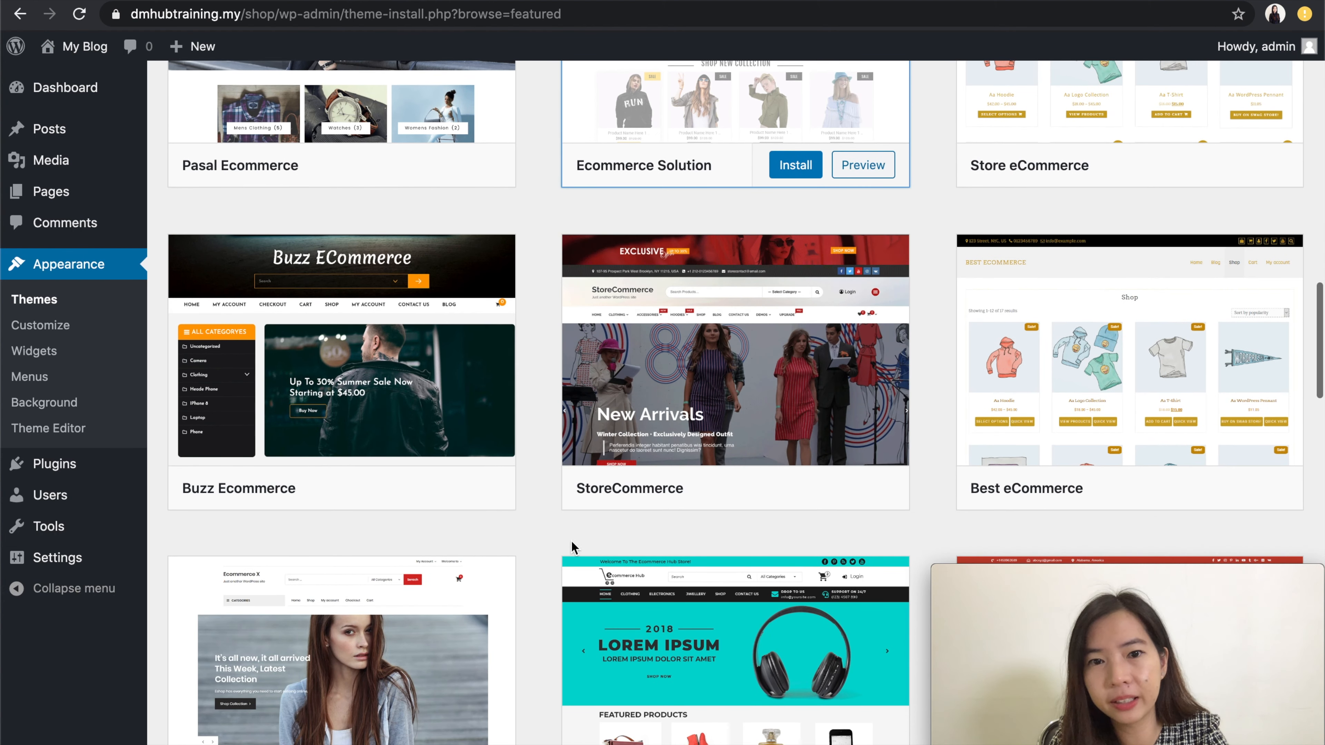
{"action": "scroll", "coordinate": [574, 537], "scroll_direction": "down", "scroll_amount": 2}
{"action": "left_click", "coordinate": [881, 425]}
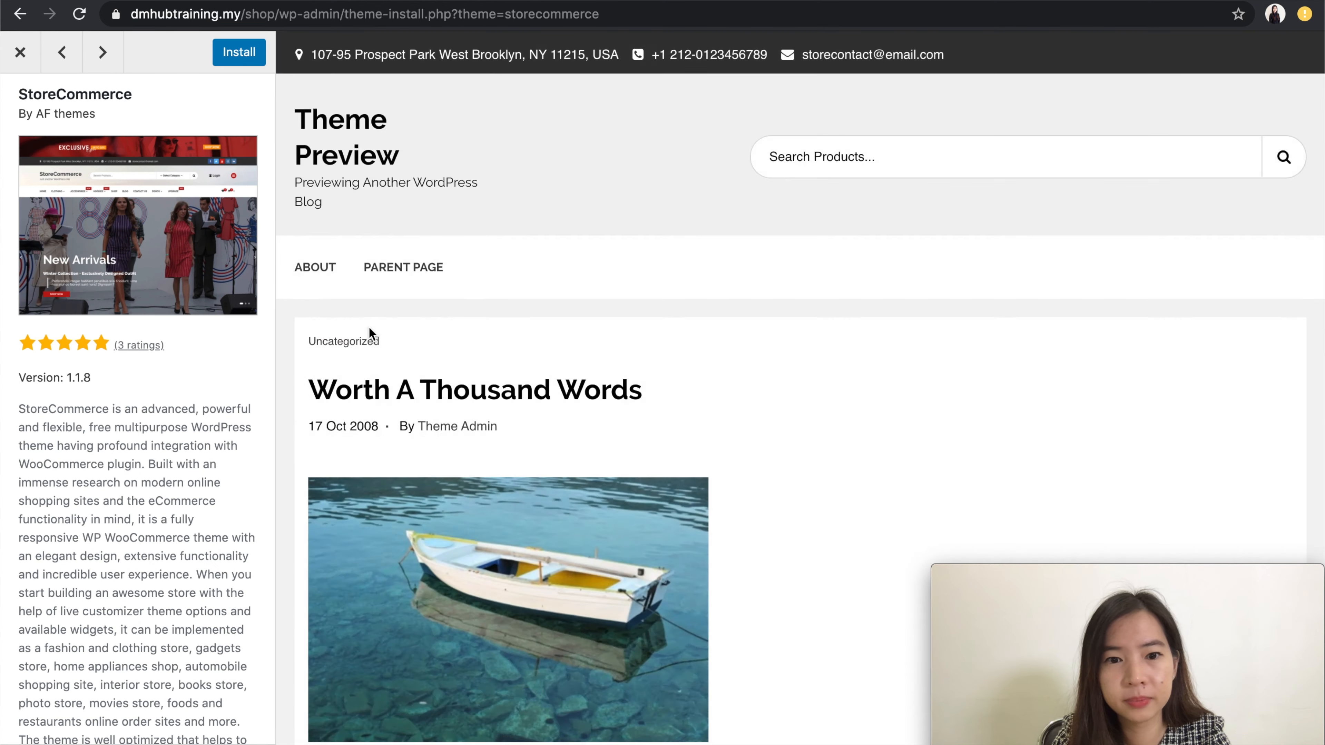
{"action": "scroll", "coordinate": [369, 326], "scroll_direction": "down", "scroll_amount": 10}
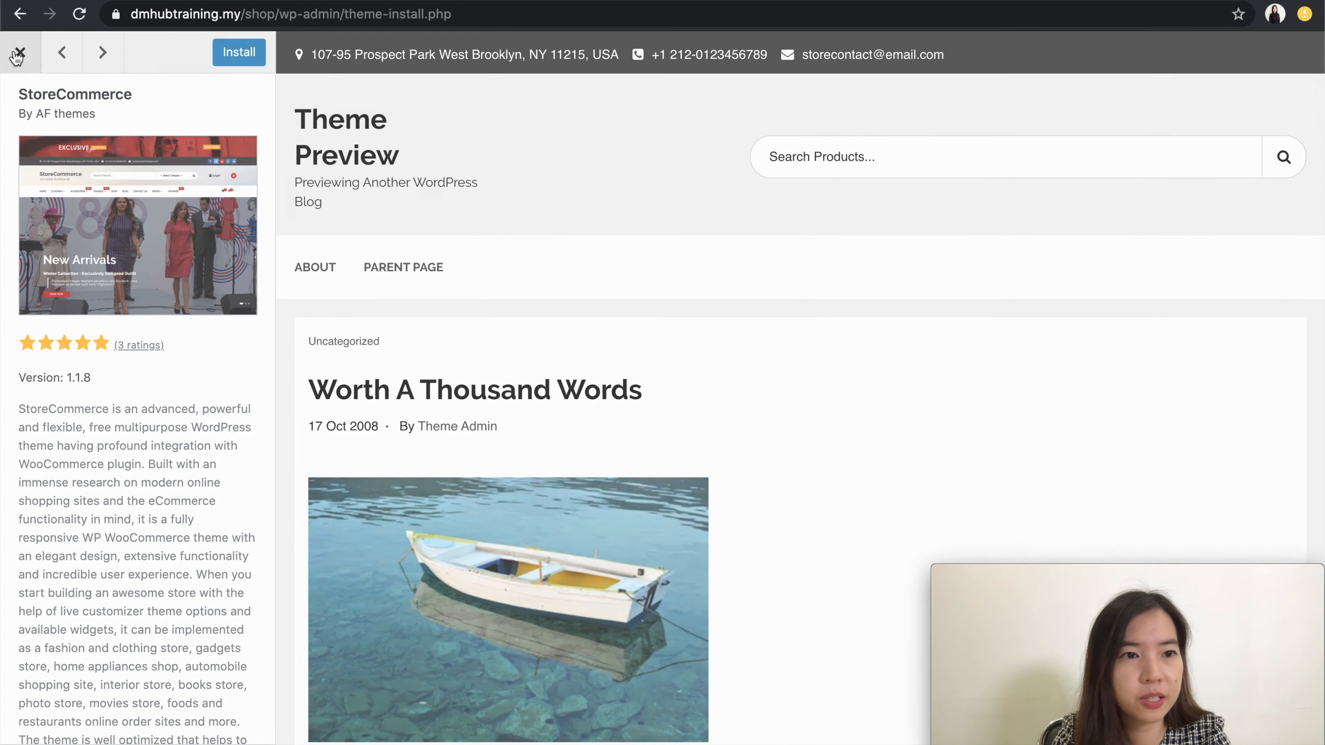
{"action": "left_click", "coordinate": [21, 52]}
Step: Preview the Ecommerce Hub theme, then install and activate it on the shop site
{"action": "scroll", "coordinate": [782, 444], "scroll_direction": "down", "scroll_amount": 8}
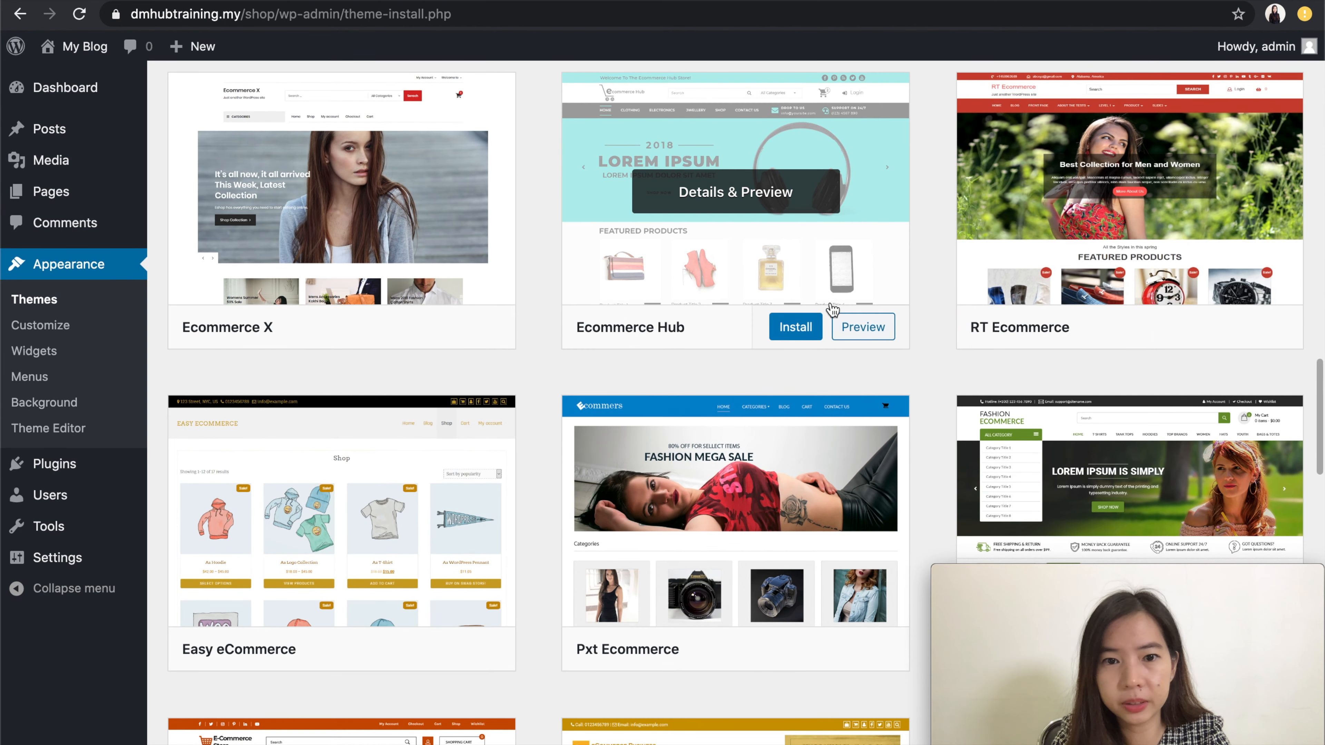
{"action": "left_click", "coordinate": [872, 326]}
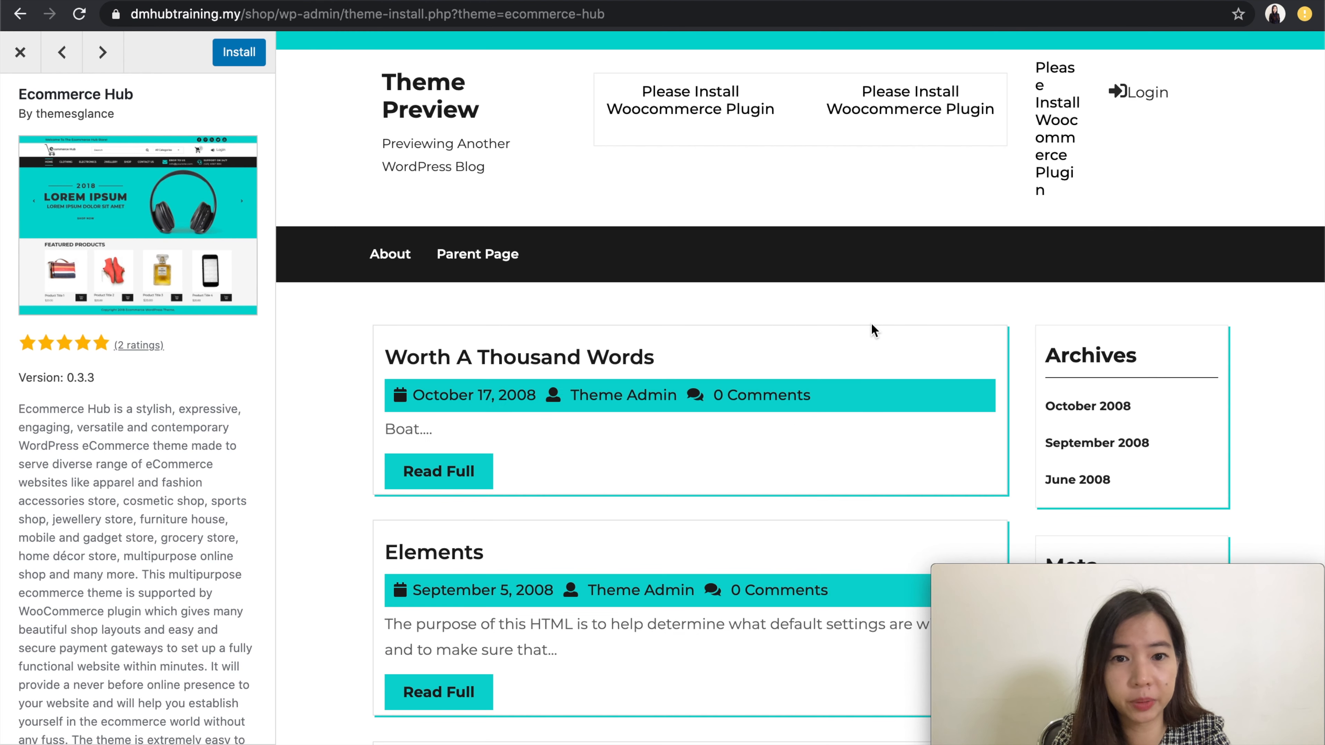
{"action": "scroll", "coordinate": [870, 322], "scroll_direction": "down", "scroll_amount": 20}
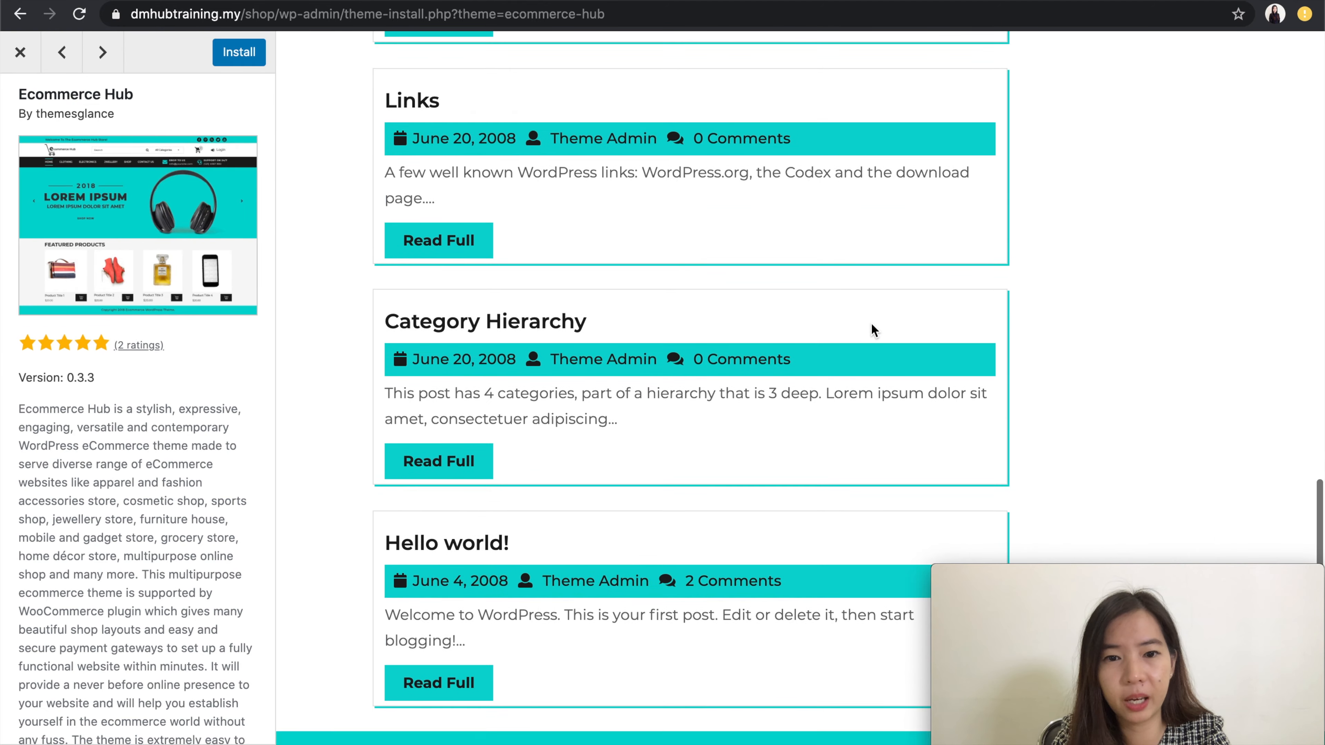
{"action": "scroll", "coordinate": [871, 322], "scroll_direction": "up", "scroll_amount": 20}
{"action": "left_click", "coordinate": [235, 54]}
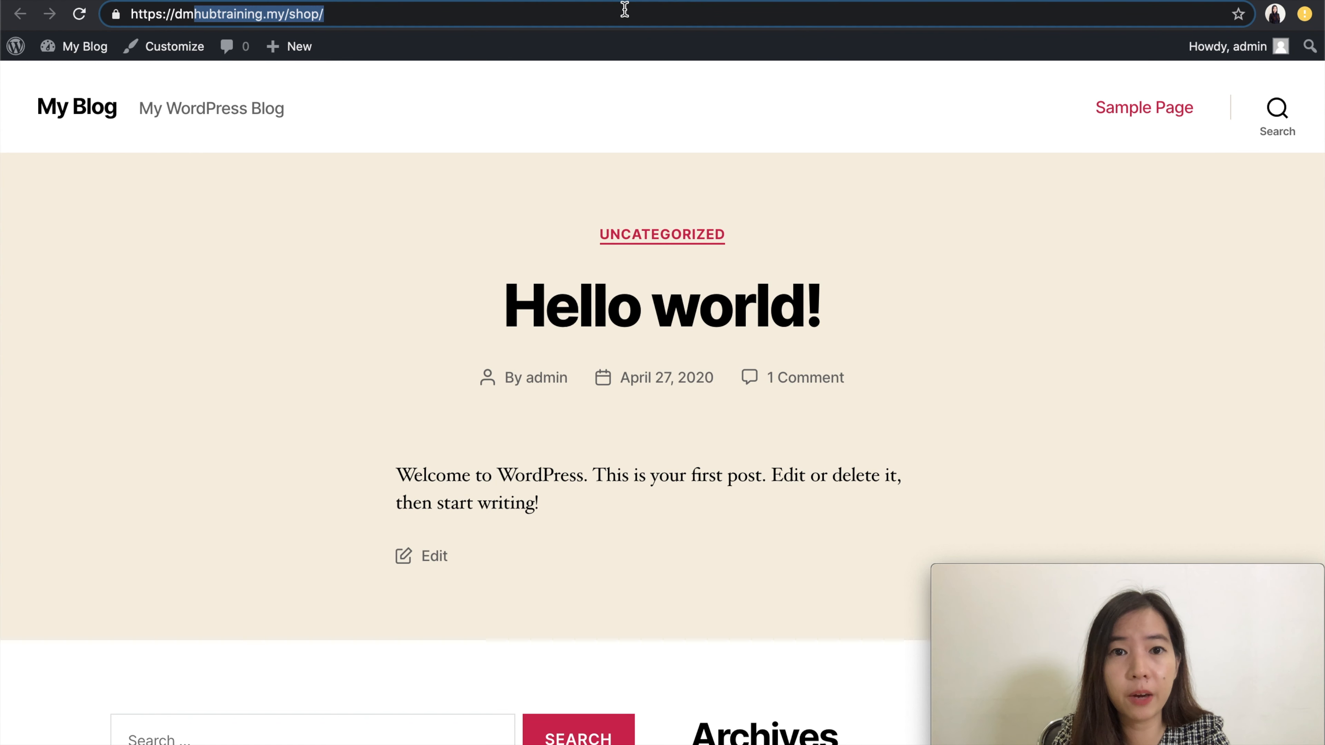
Step: Reload the shop site's front page to check its theme, and compare it with the main site's front page
{"action": "key", "text": "Return"}
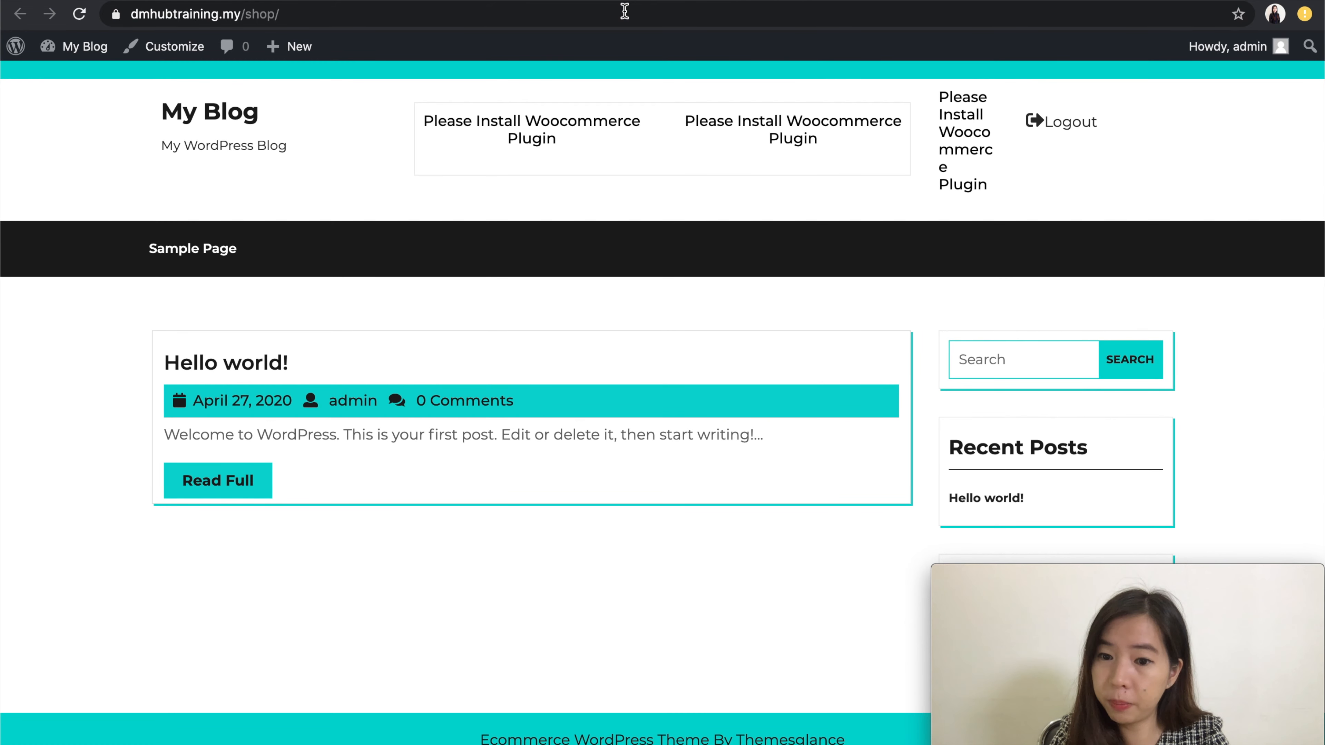
{"action": "left_click", "coordinate": [763, 0]}
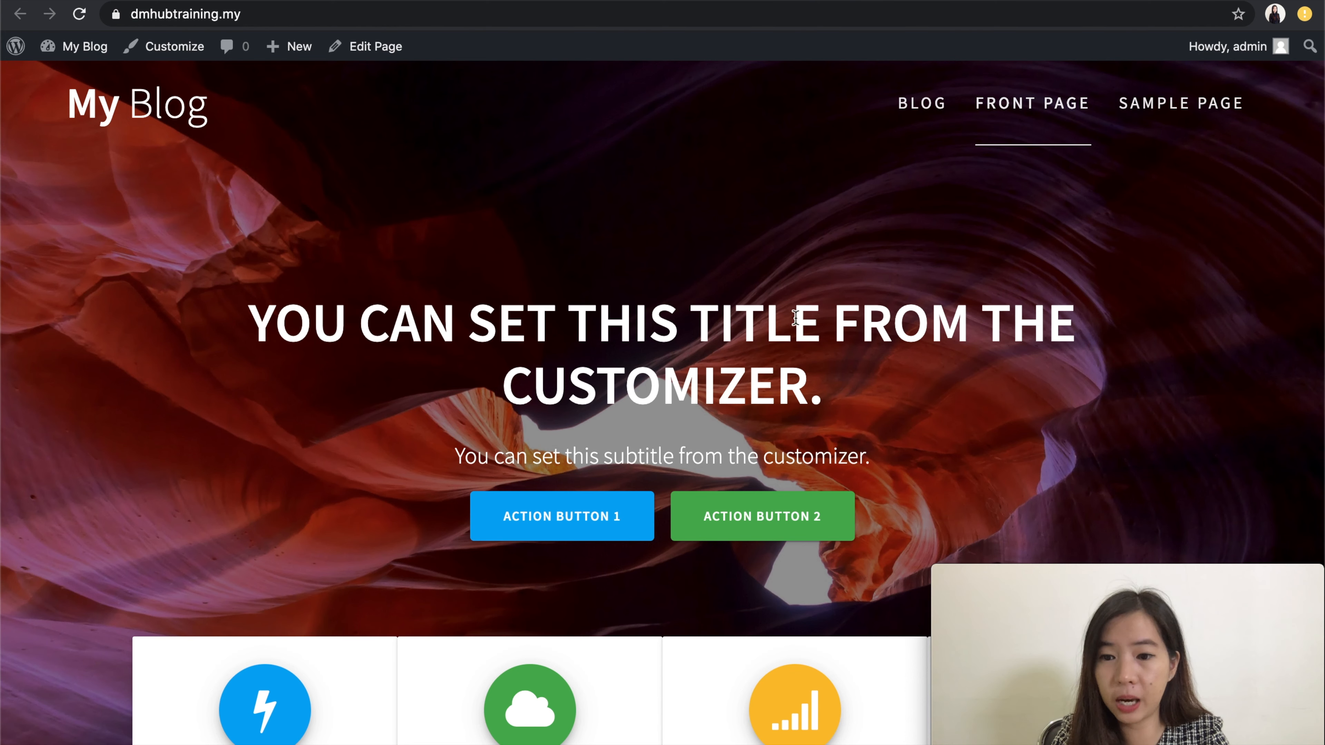
{"action": "left_click", "coordinate": [611, 14]}
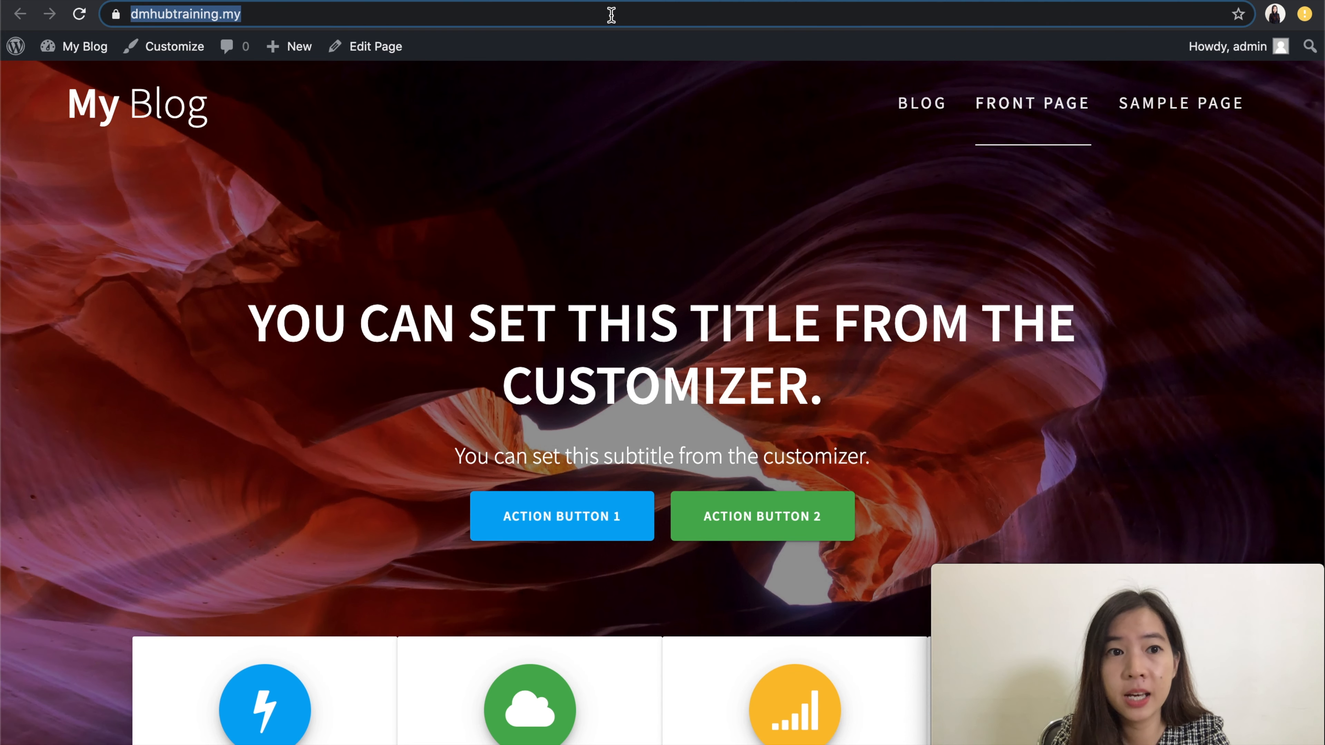
{"action": "left_click", "coordinate": [611, 14]}
{"action": "type", "text": "/s"}
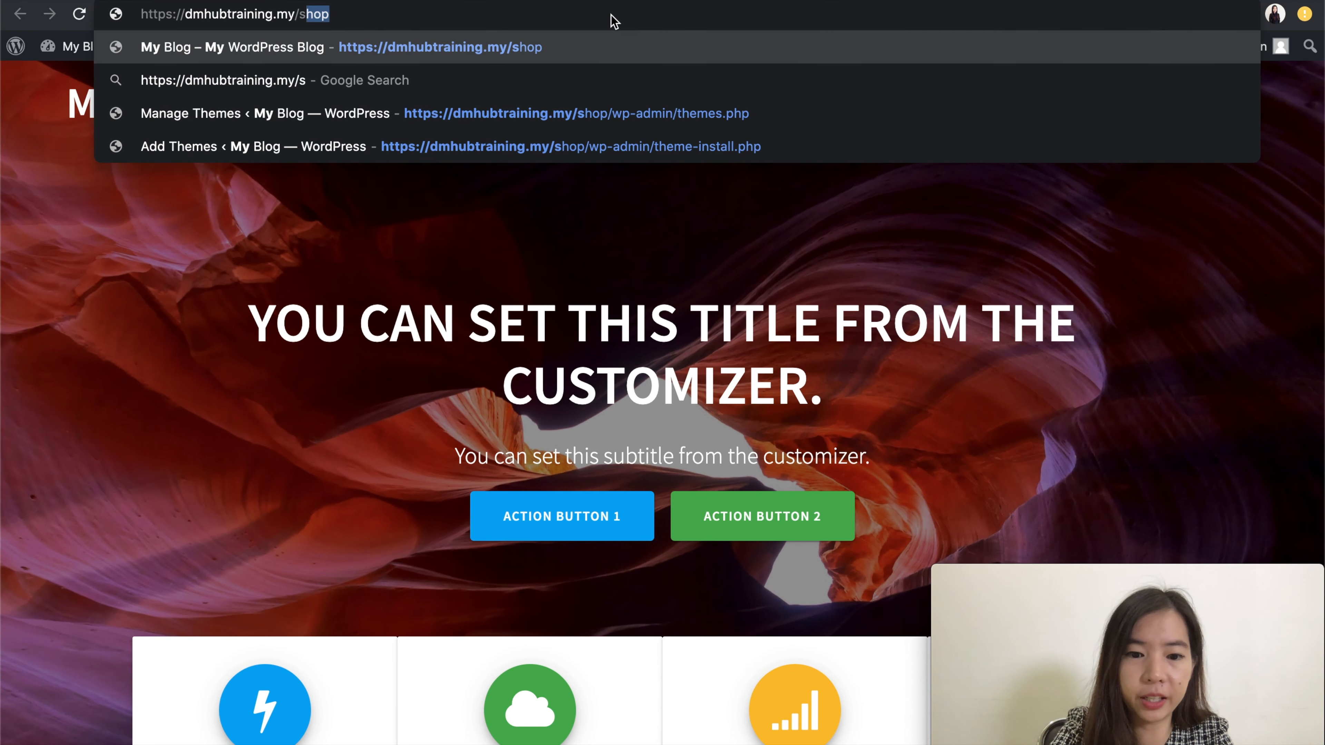
{"action": "type", "text": "hop/"}
{"action": "key", "text": "Return"}
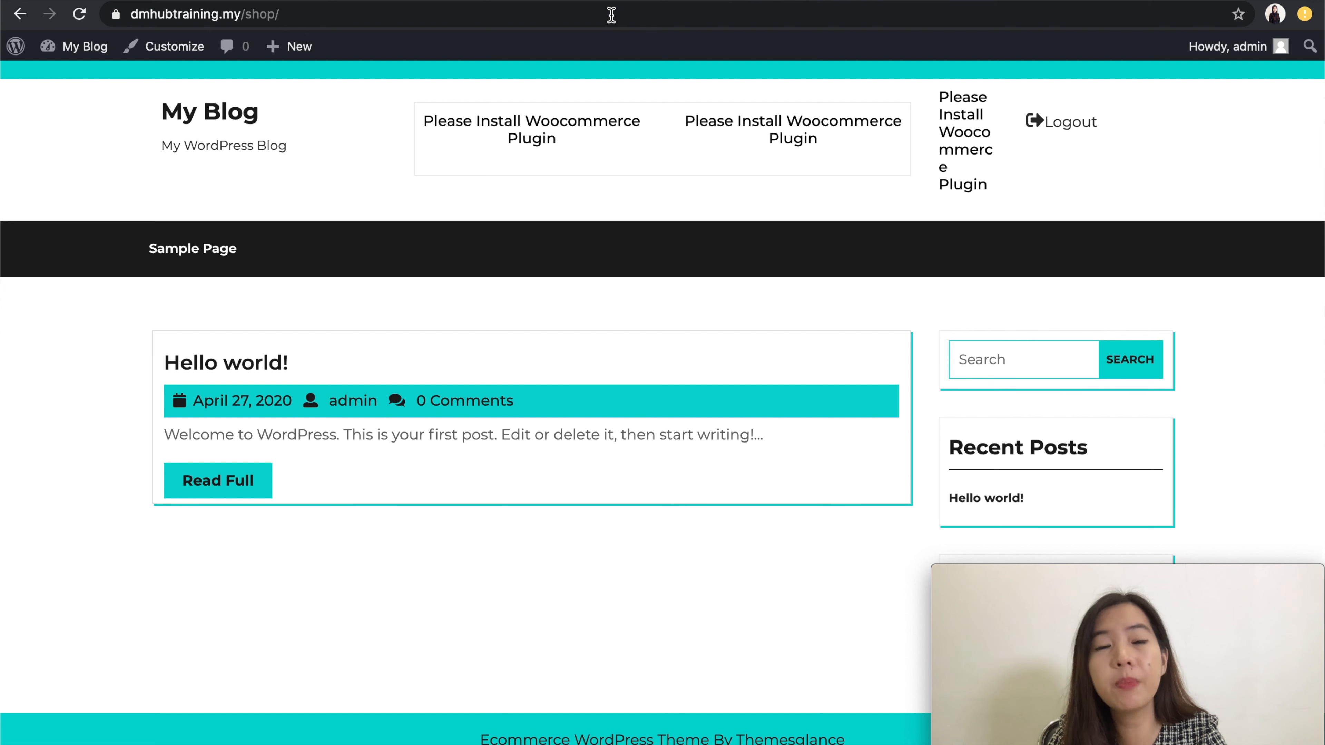
Step: Highlight the shop directory in the web address, and return to the WordPress overview page in Softaculous
{"action": "left_click", "coordinate": [266, 16]}
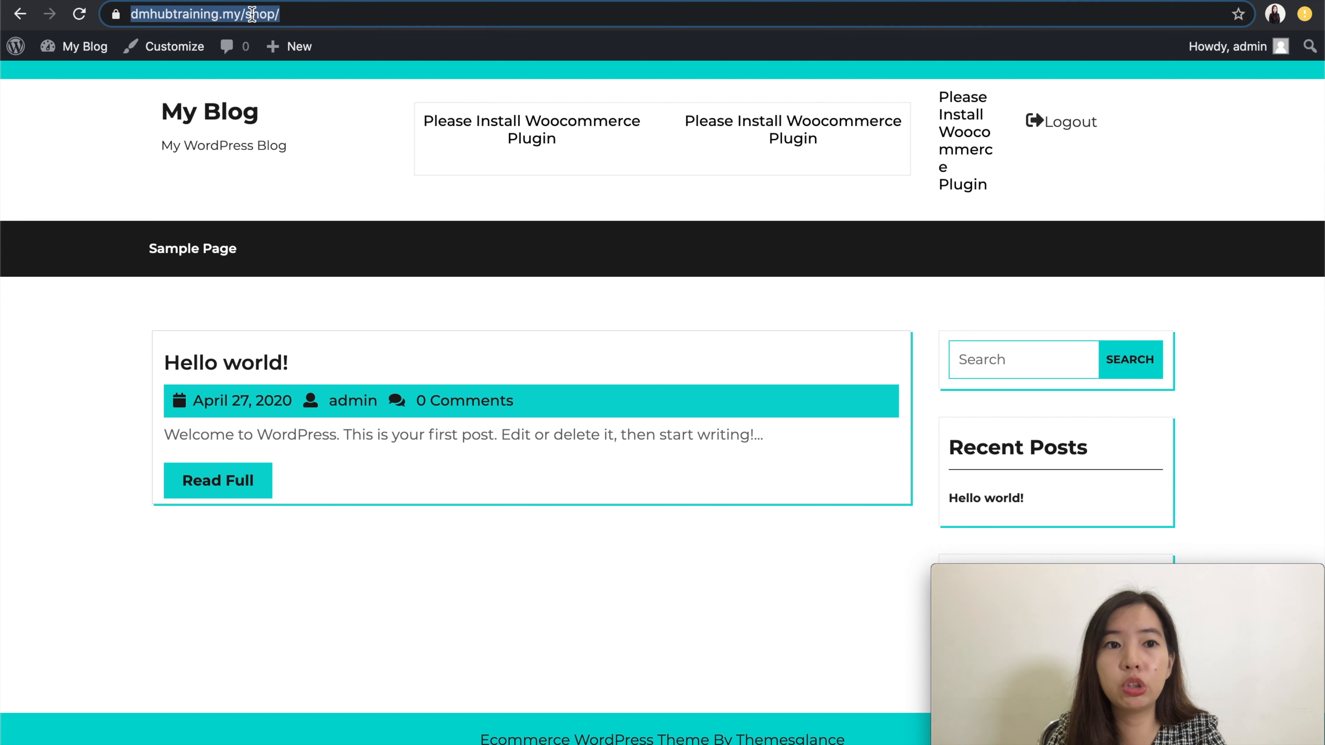
{"action": "double_click", "coordinate": [256, 14]}
{"action": "double_click", "coordinate": [297, 13]}
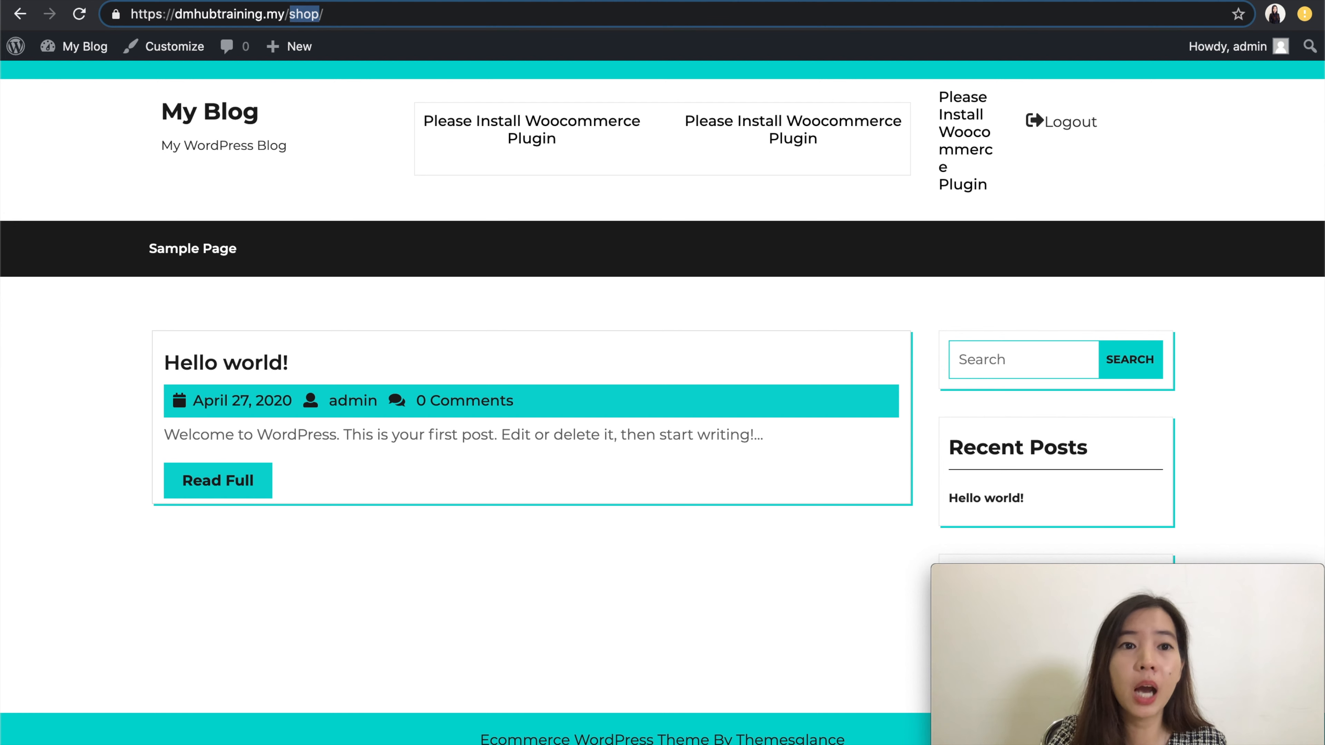
{"action": "left_click", "coordinate": [279, 1]}
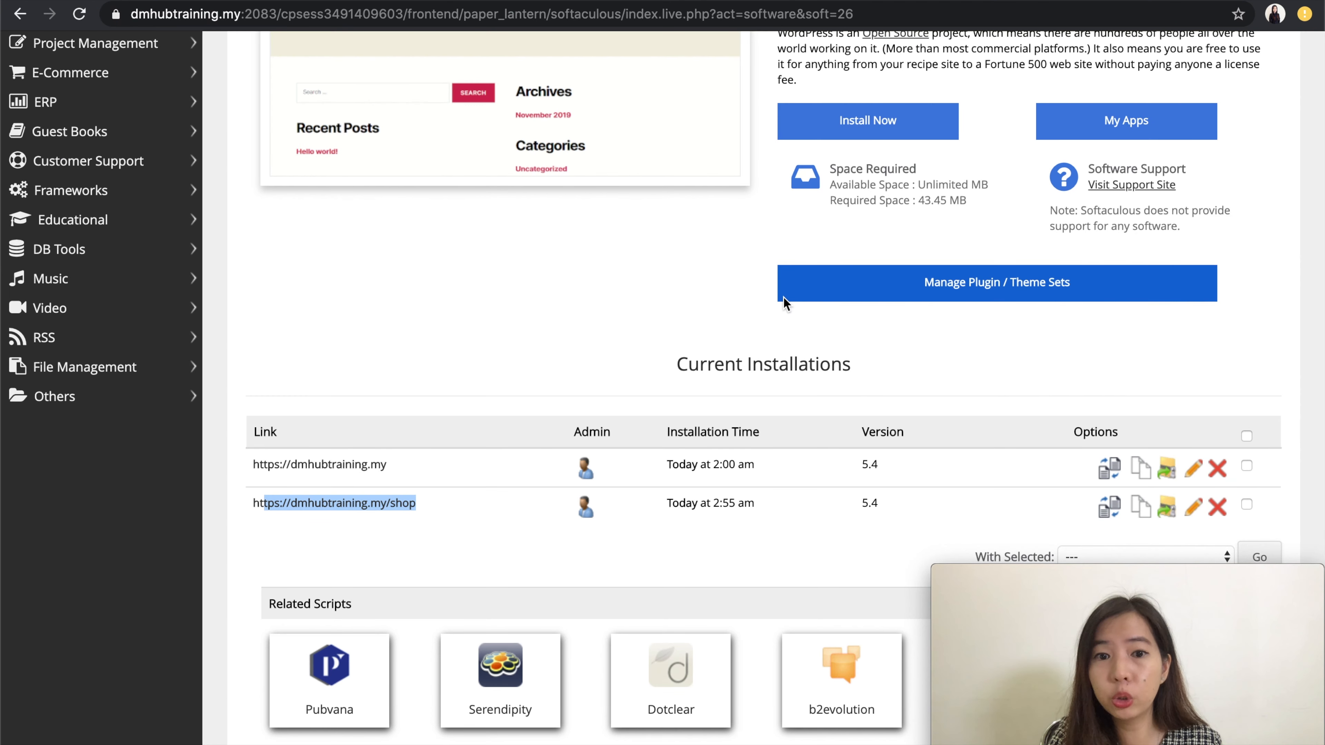
{"action": "scroll", "coordinate": [762, 297], "scroll_direction": "up", "scroll_amount": 10}
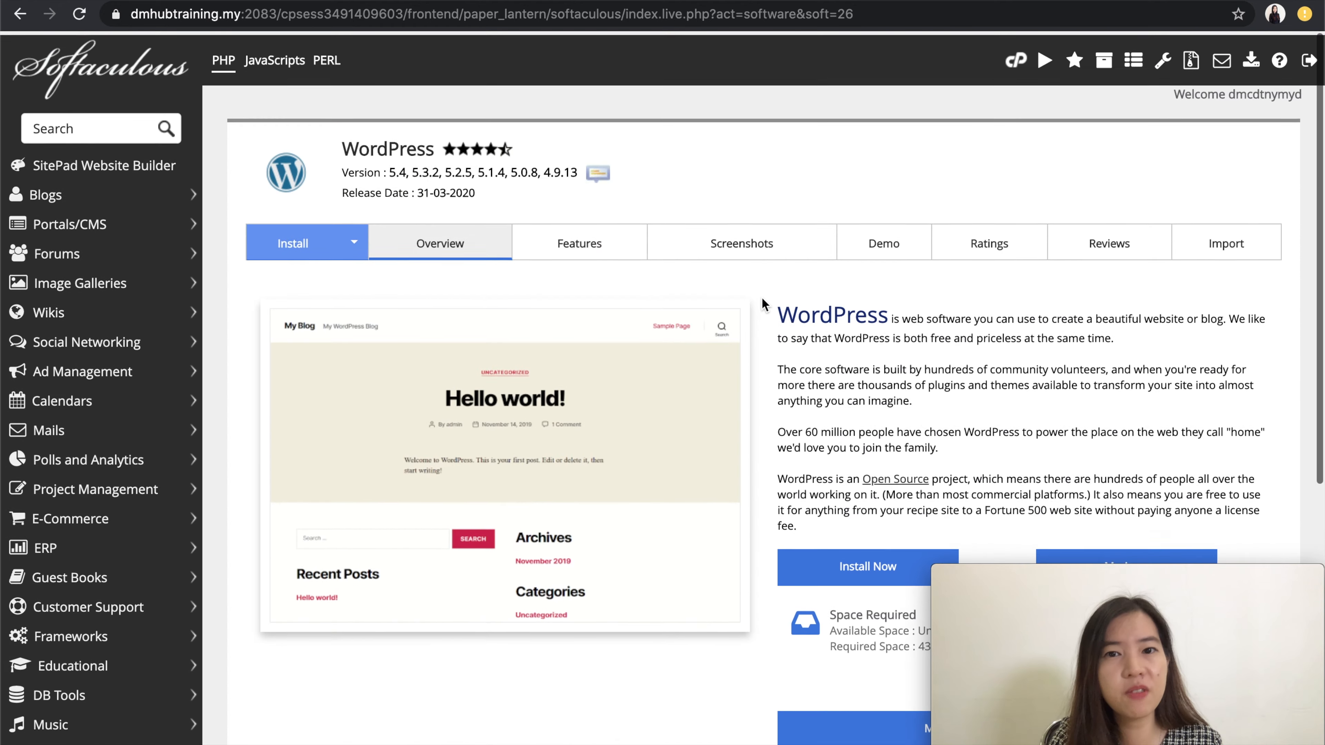
Step: Return to the cPanel home page and reopen the WordPress overview from the Softaculous Apps Installer scripts
{"action": "left_click", "coordinate": [1012, 59]}
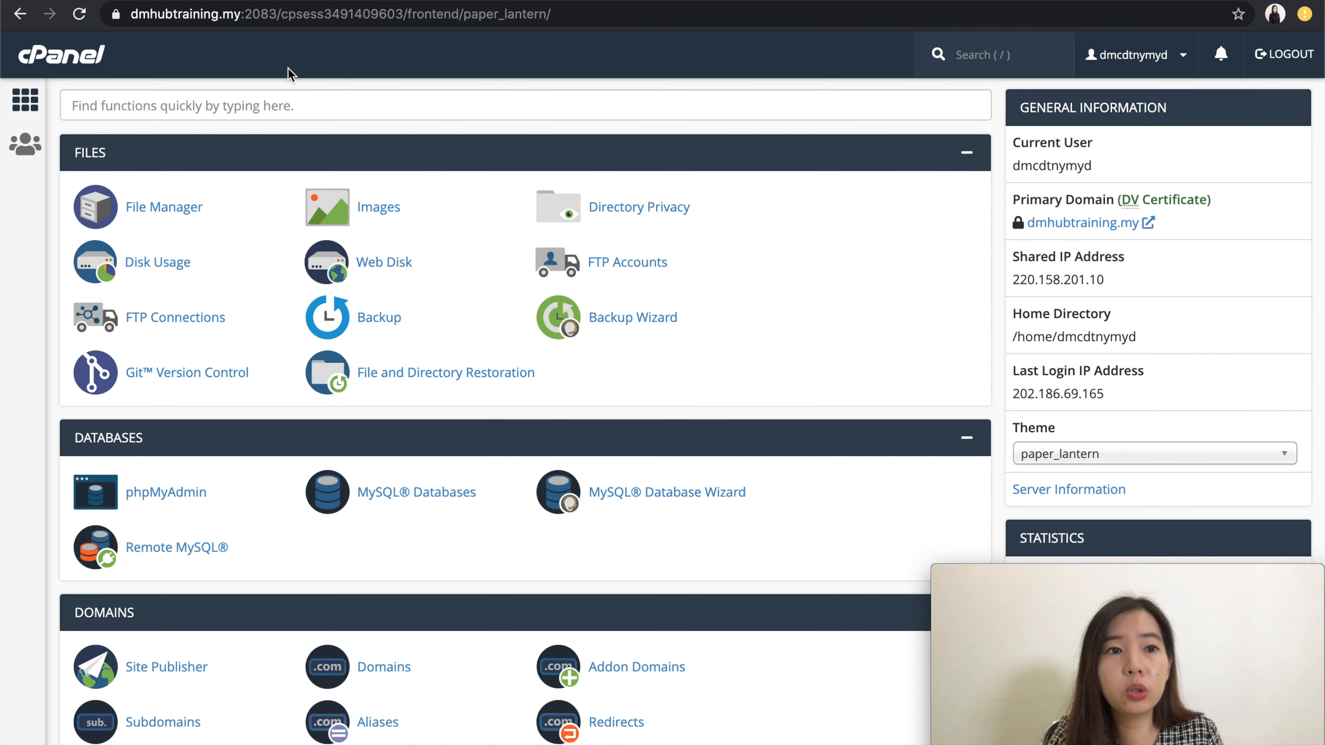
{"action": "scroll", "coordinate": [260, 488], "scroll_direction": "down", "scroll_amount": 10}
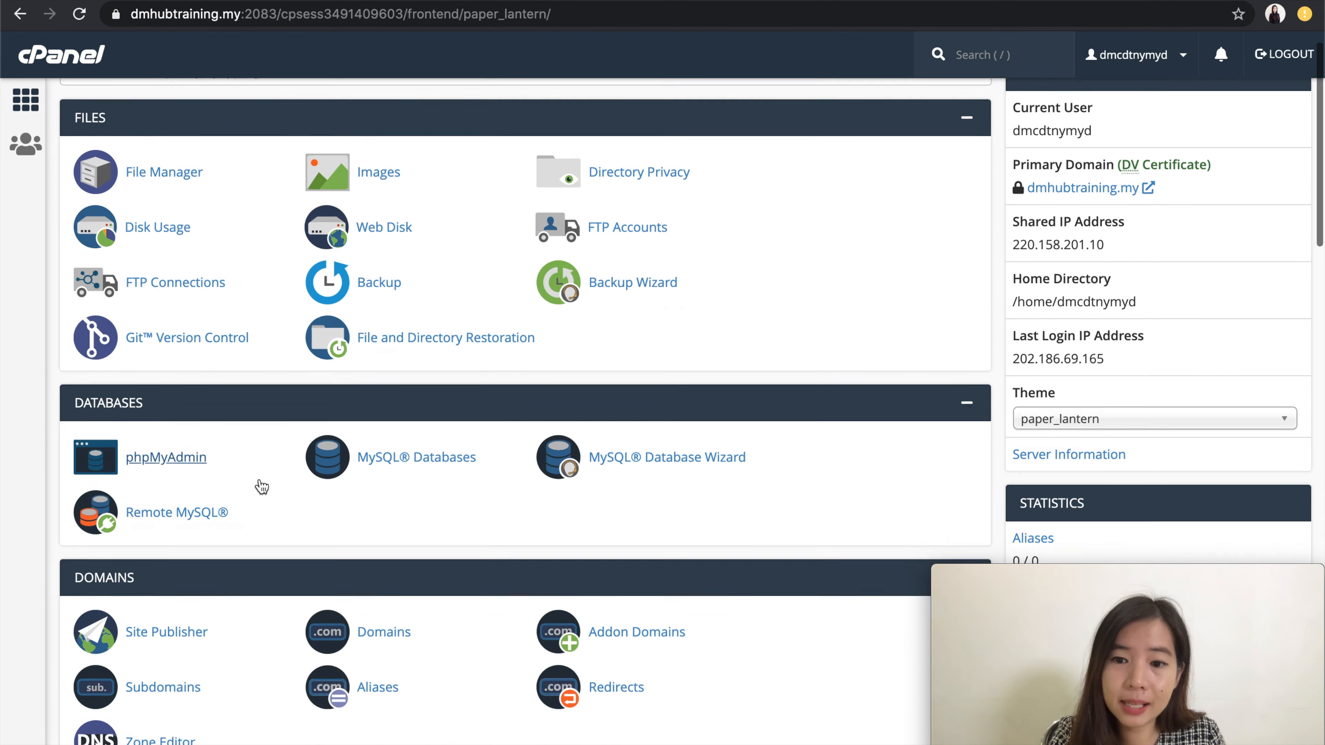
{"action": "scroll", "coordinate": [261, 486], "scroll_direction": "down", "scroll_amount": 15}
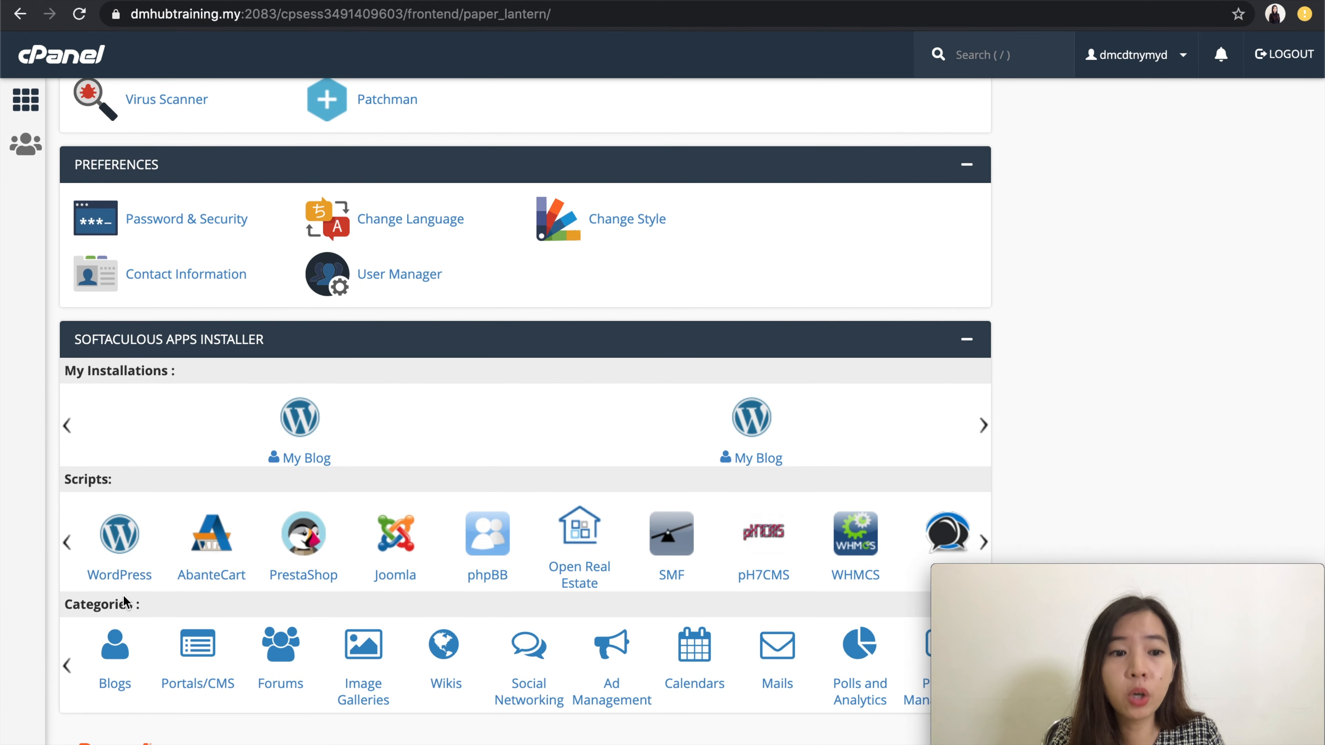
{"action": "left_click", "coordinate": [137, 535]}
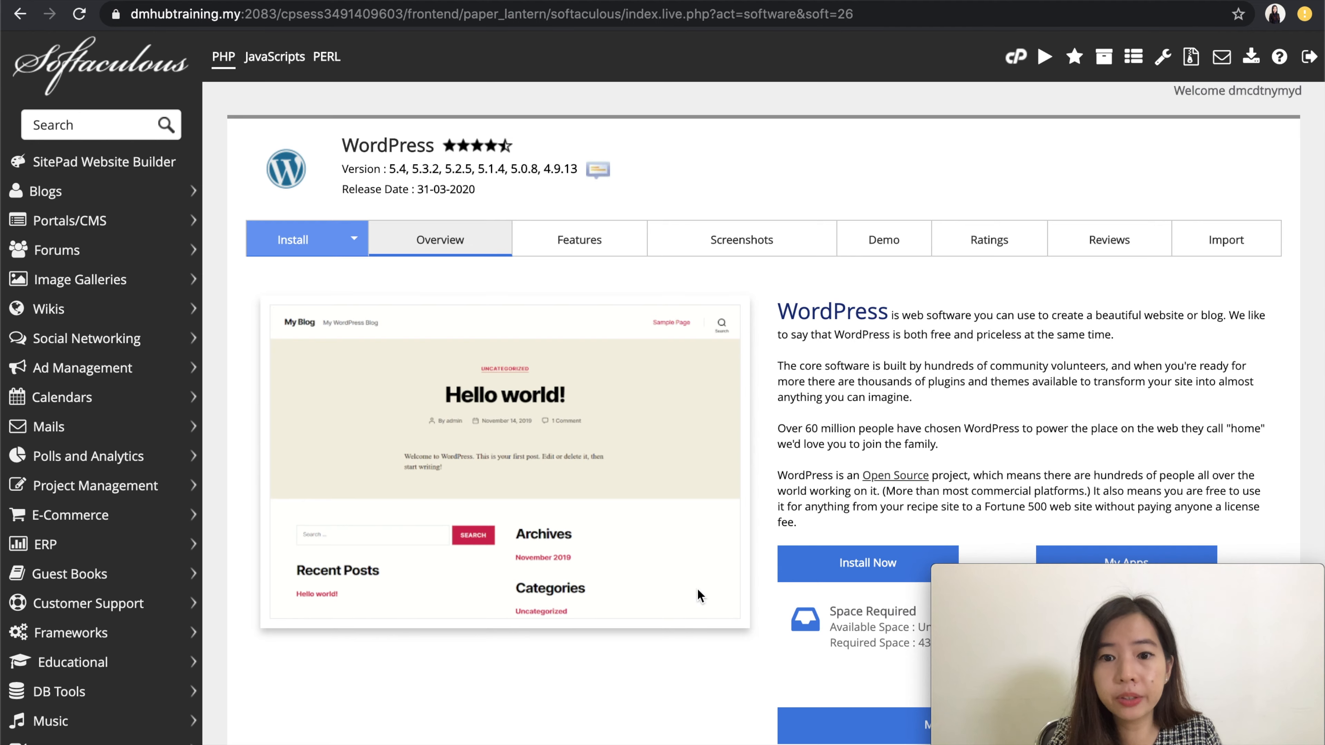
Step: Review the current WordPress installations, and open the form for installing another WordPress site
{"action": "scroll", "coordinate": [697, 592], "scroll_direction": "down", "scroll_amount": 5}
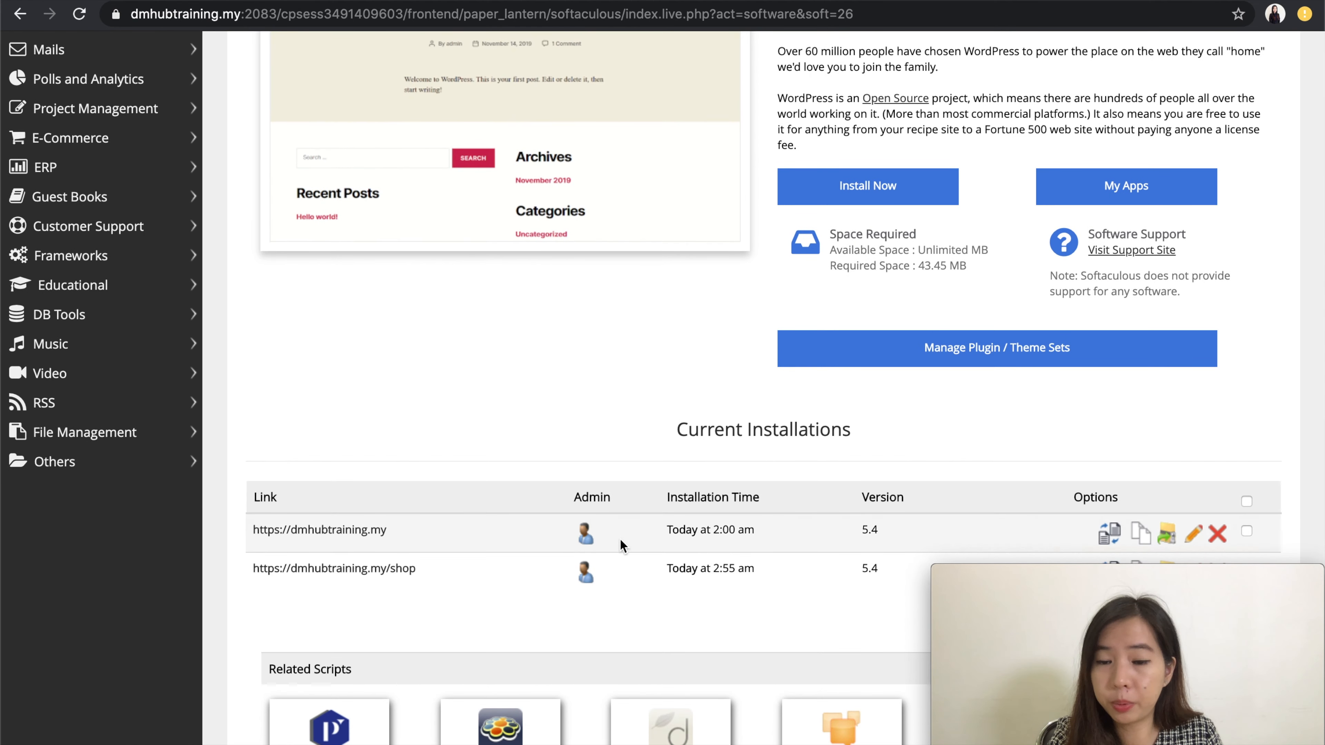
{"action": "scroll", "coordinate": [633, 443], "scroll_direction": "up", "scroll_amount": 3}
{"action": "scroll", "coordinate": [632, 442], "scroll_direction": "up", "scroll_amount": 1}
{"action": "left_click", "coordinate": [869, 353]}
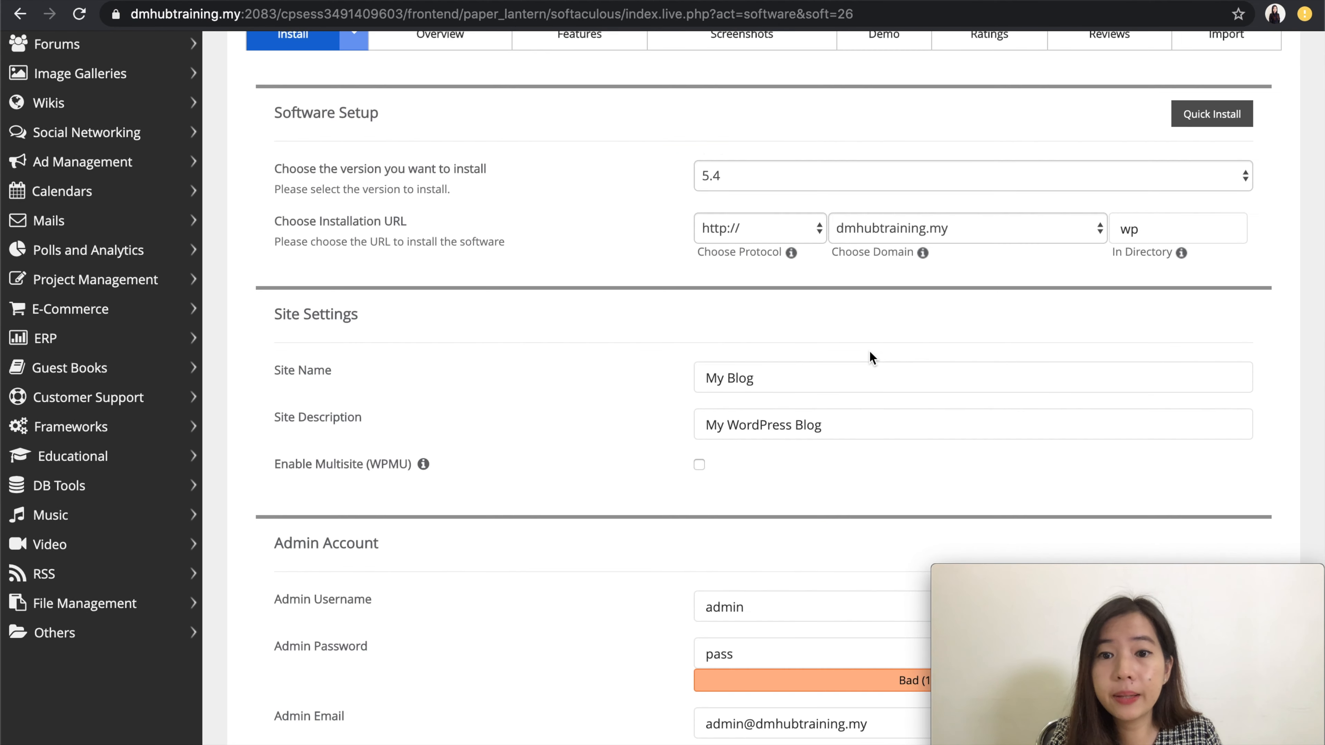
Step: Try replacing the wp installation directory with dealer for the new site on dmhubtraining.my
{"action": "left_click", "coordinate": [1161, 225]}
{"action": "left_click_drag", "start_coordinate": [1161, 225], "coordinate": [1050, 228]}
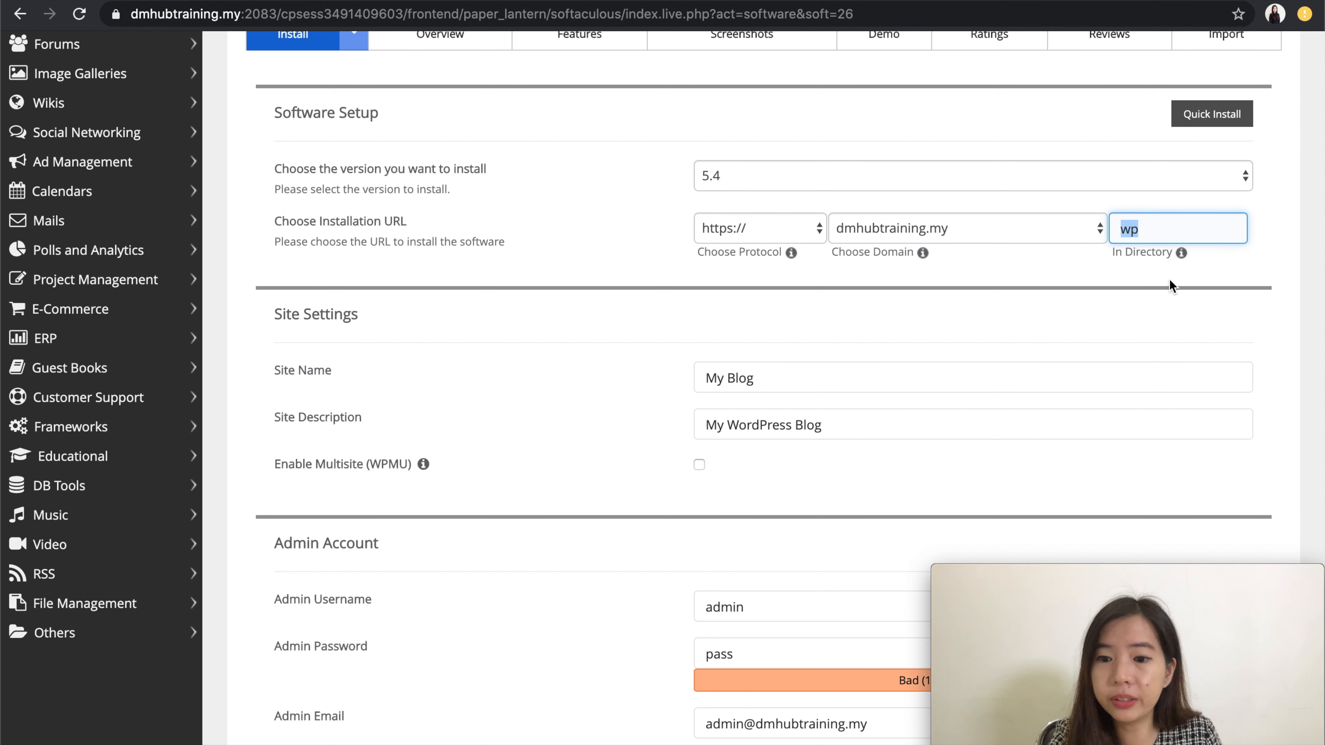
{"action": "key", "text": "BackSpace"}
{"action": "type", "text": "dealer"}
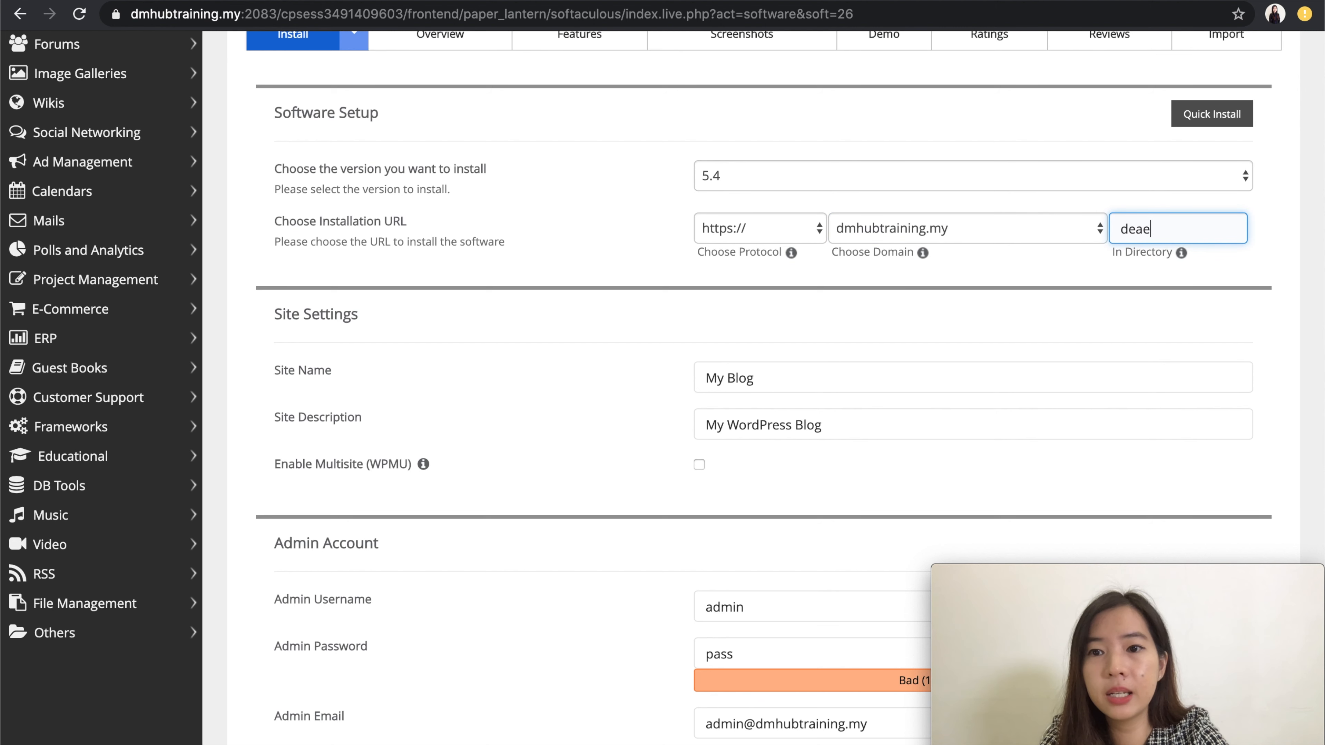
Step: Try the language codes cn and en as the installation directory, and clear the directory name
{"action": "key", "text": "super+a"}
{"action": "type", "text": "cn"}
{"action": "key", "text": "BackSpace"}
{"action": "key", "text": "BackSpace"}
{"action": "type", "text": "en"}
{"action": "key", "text": "BackSpace"}
{"action": "key", "text": "BackSpace"}
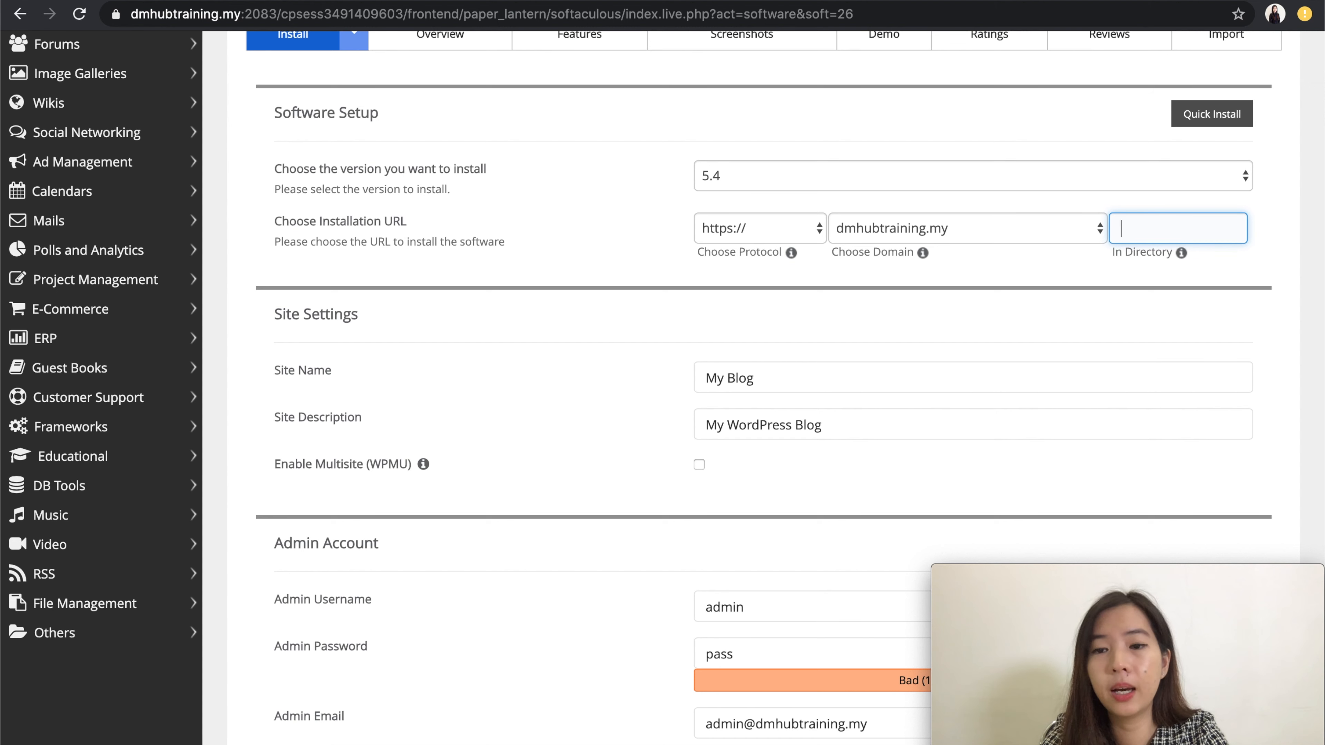